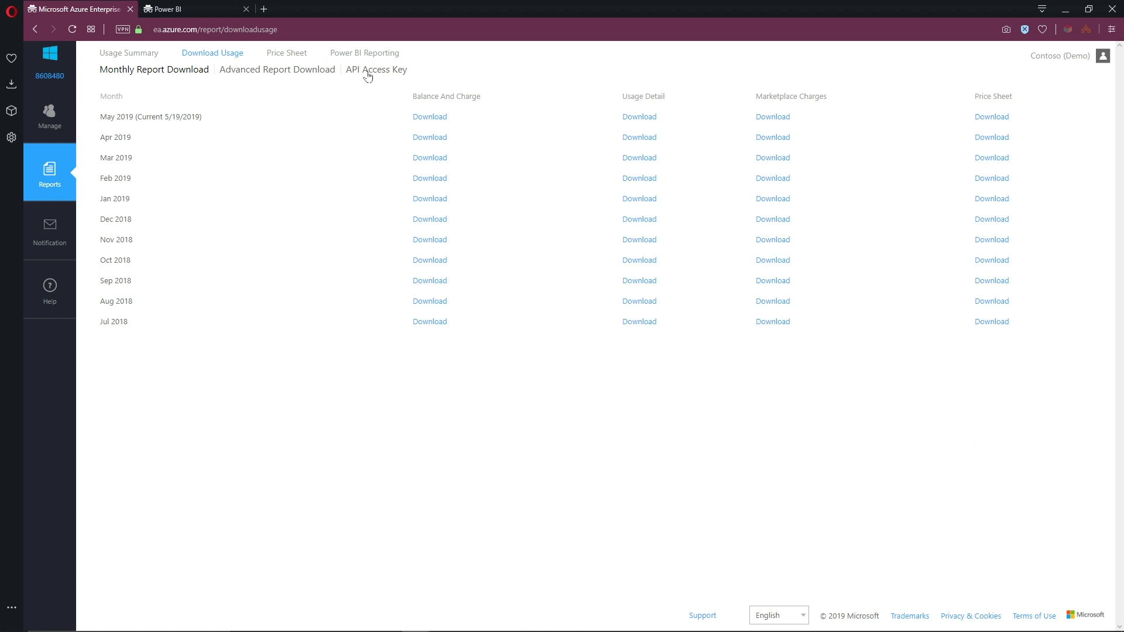
Step: View the enrollment's API access keys, and read the Power BI Reporting article on connecting to Microsoft Azure Consumption Insights
{"action": "left_click", "coordinate": [368, 71]}
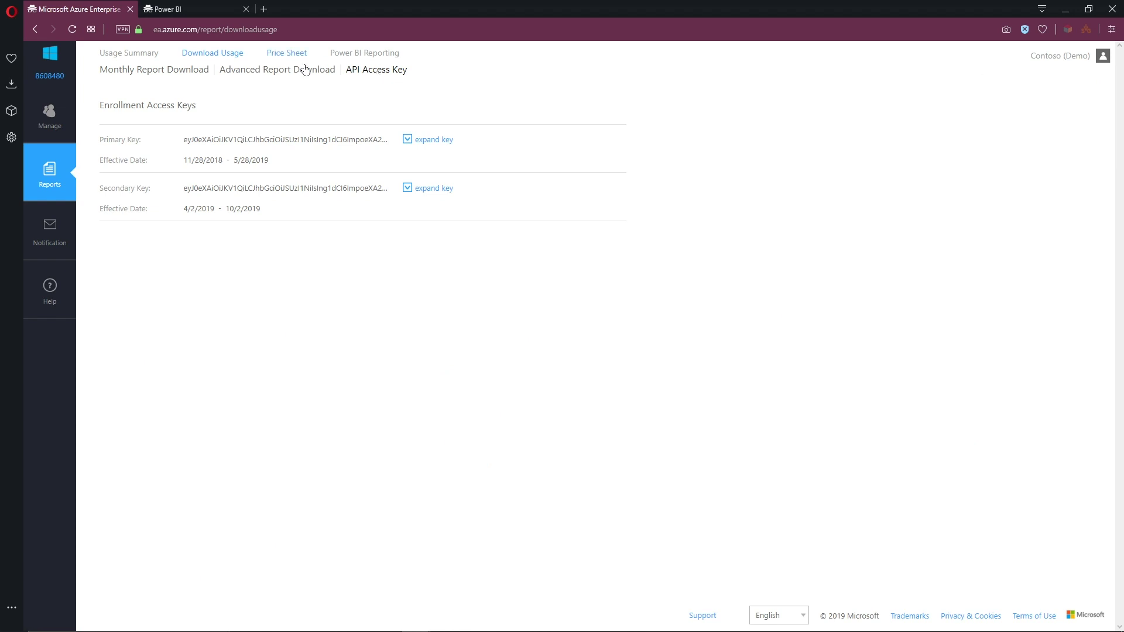
{"action": "left_click", "coordinate": [368, 53]}
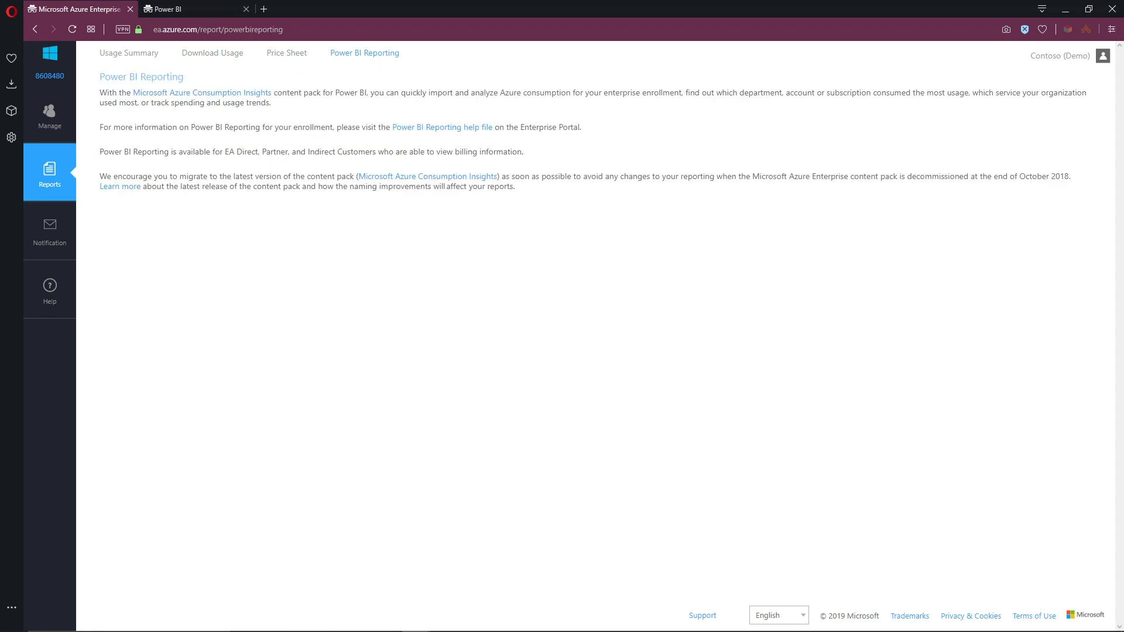
{"action": "left_click", "coordinate": [235, 95]}
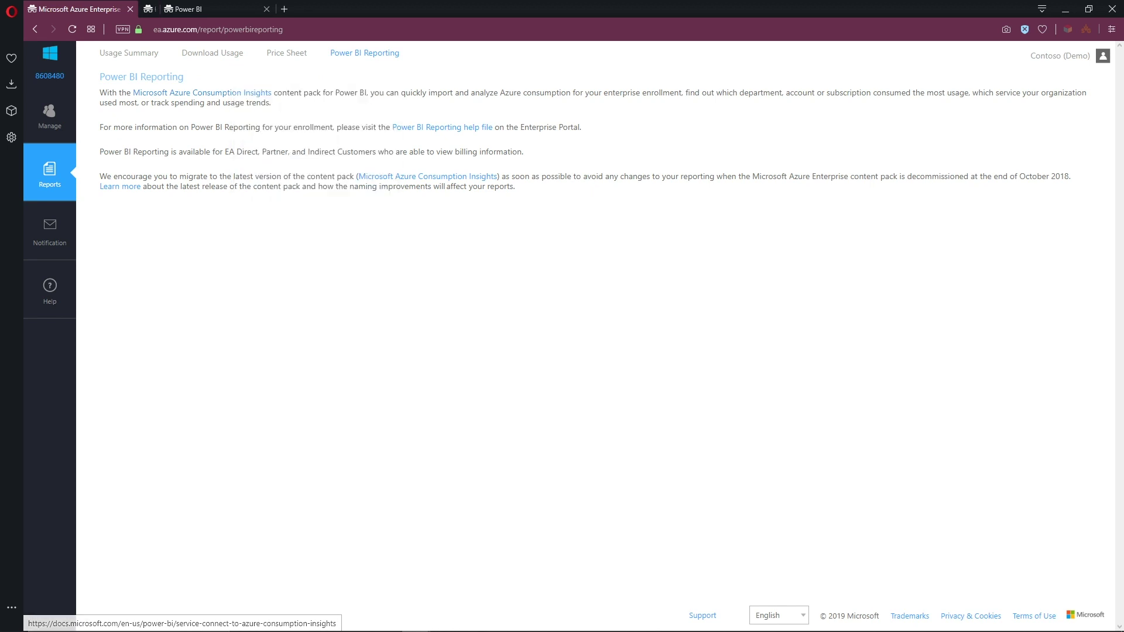
{"action": "key", "text": "ctrl+Tab"}
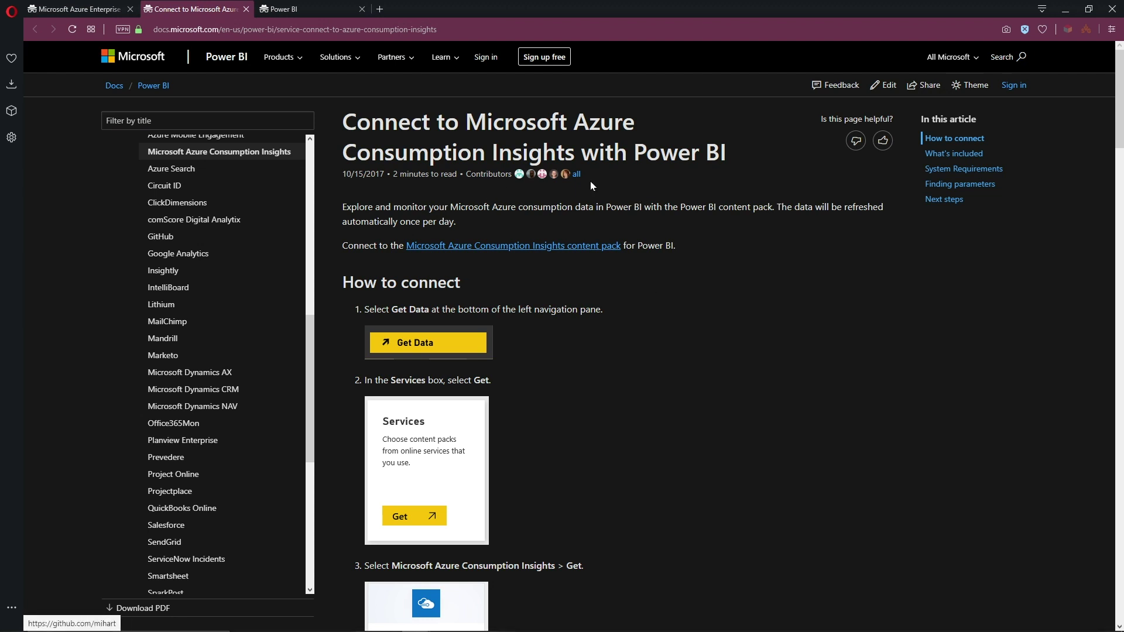
{"action": "scroll", "coordinate": [676, 351], "scroll_direction": "down", "scroll_amount": 3}
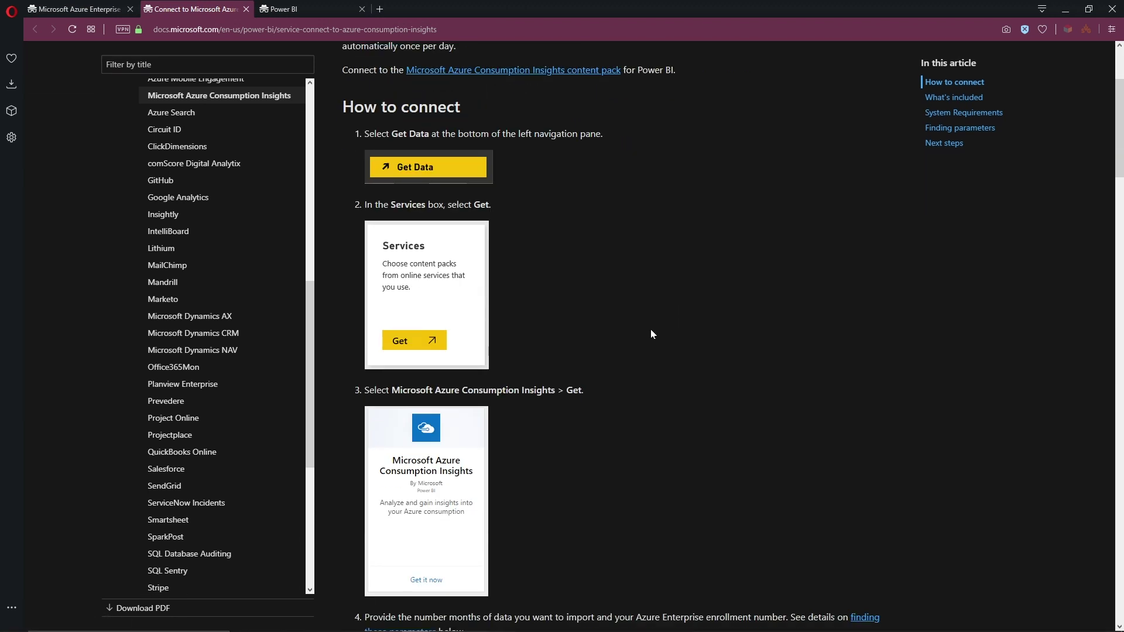
Step: Switch to the Microsoft Azure Consumption Insights dashboard in Power BI and examine the report's Usage By Services page
{"action": "left_click", "coordinate": [300, 11]}
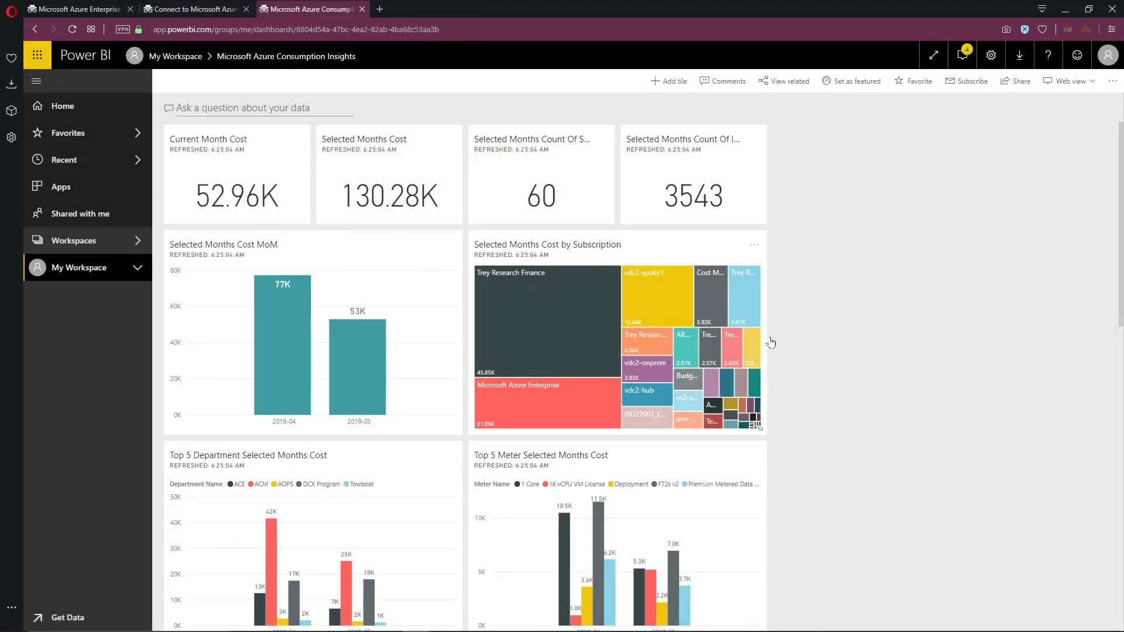
{"action": "scroll", "coordinate": [827, 332], "scroll_direction": "down", "scroll_amount": 2}
{"action": "scroll", "coordinate": [828, 331], "scroll_direction": "up", "scroll_amount": 2}
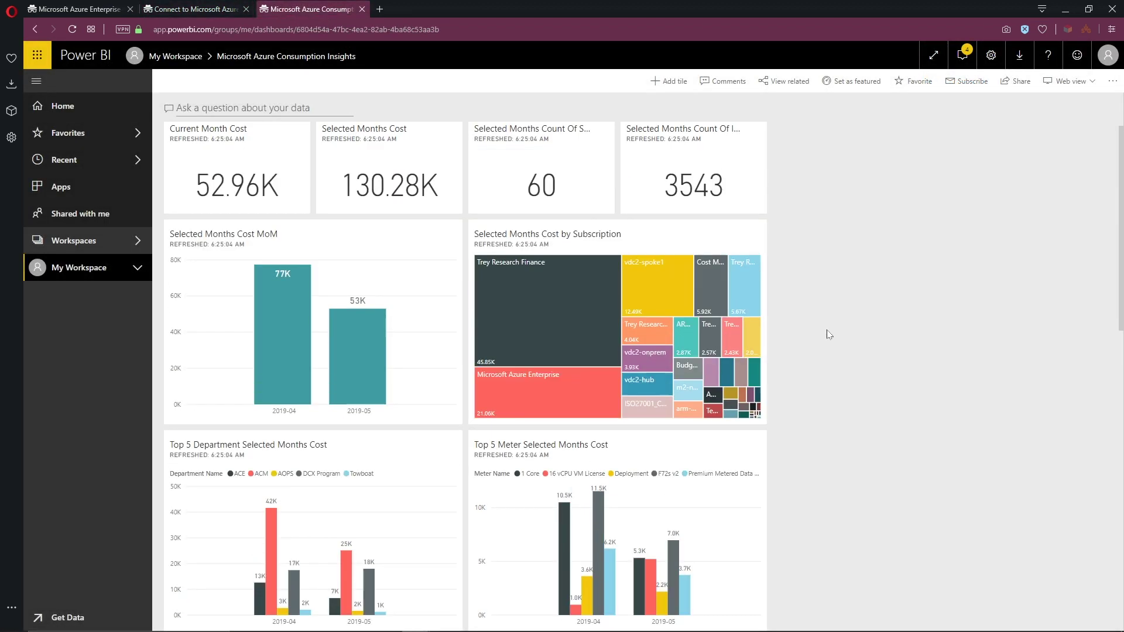
{"action": "left_click", "coordinate": [632, 309]}
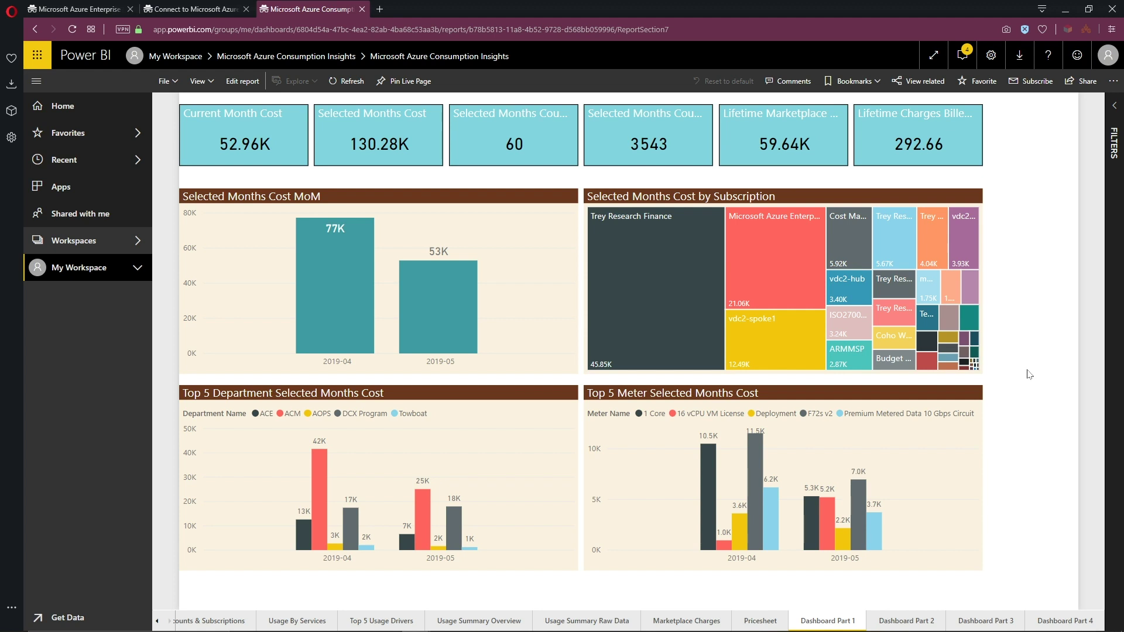
{"action": "left_click", "coordinate": [297, 621]}
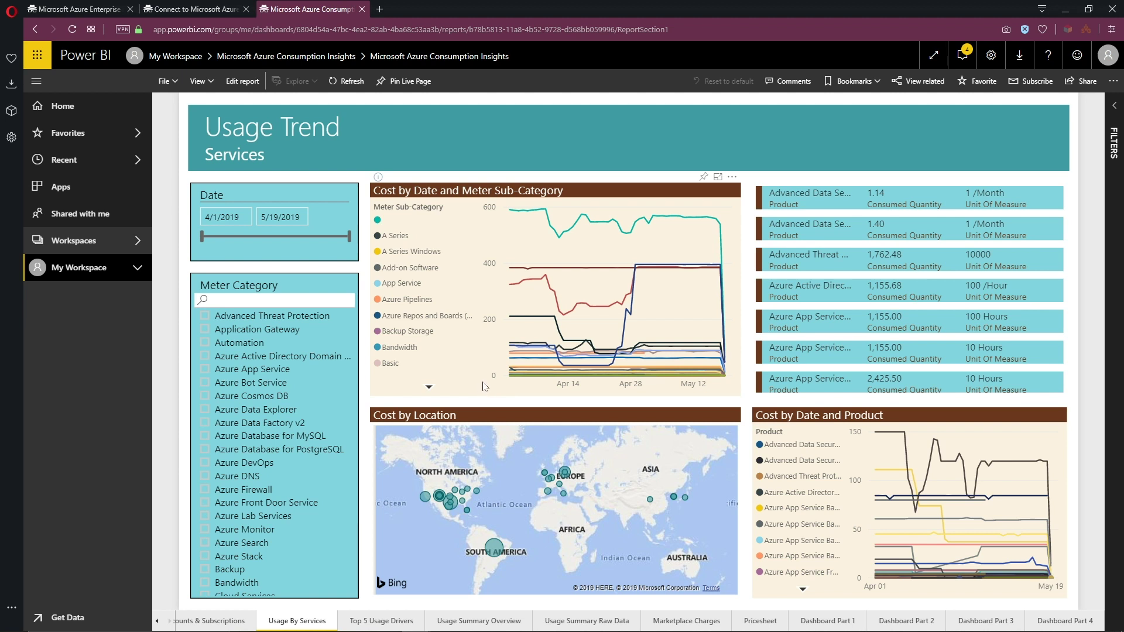
Step: Inspect the AWS properties required for a new AWS cloud connector in Azure Cost Management, and close the form without creating it
{"action": "left_click", "coordinate": [76, 9]}
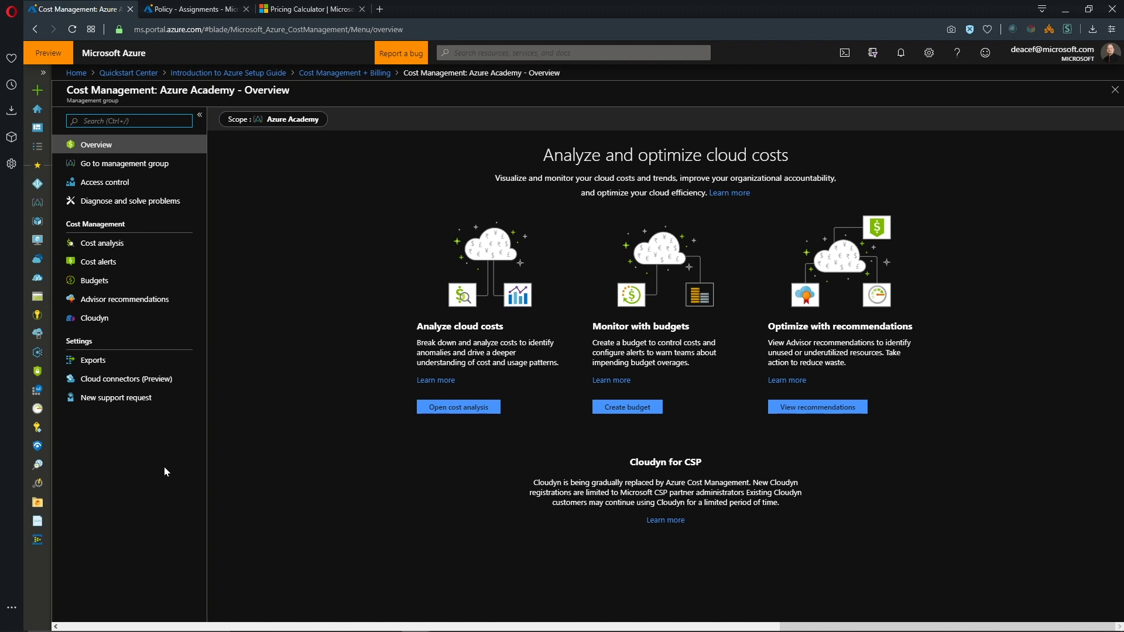
{"action": "left_click", "coordinate": [103, 379]}
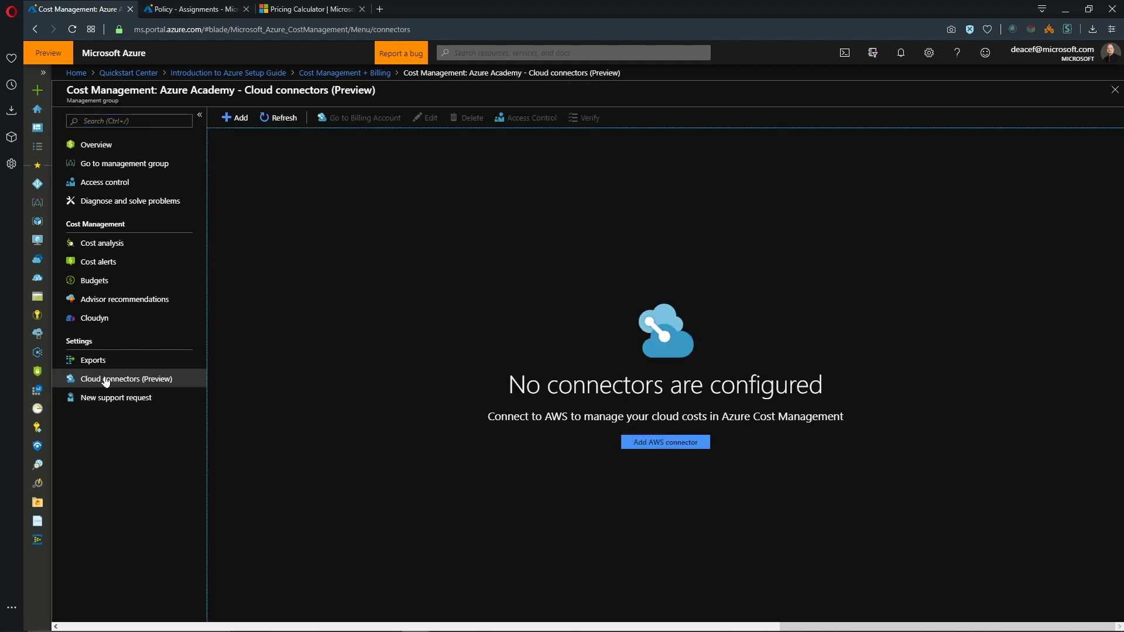
{"action": "left_click", "coordinate": [666, 443]}
{"action": "left_click", "coordinate": [864, 153]}
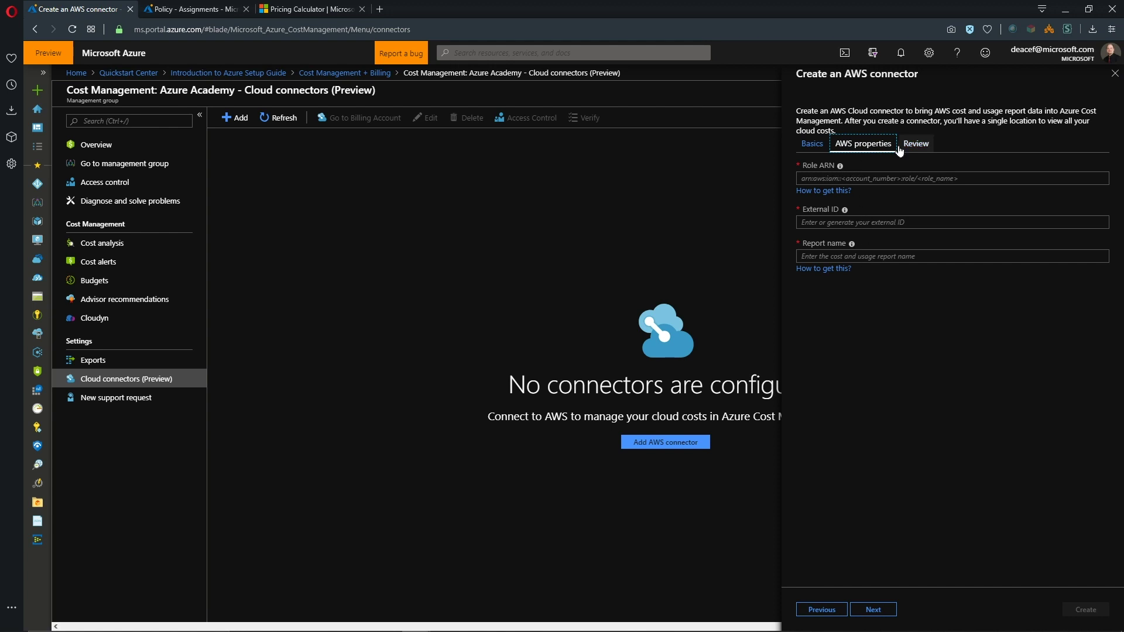
{"action": "left_click", "coordinate": [1115, 73]}
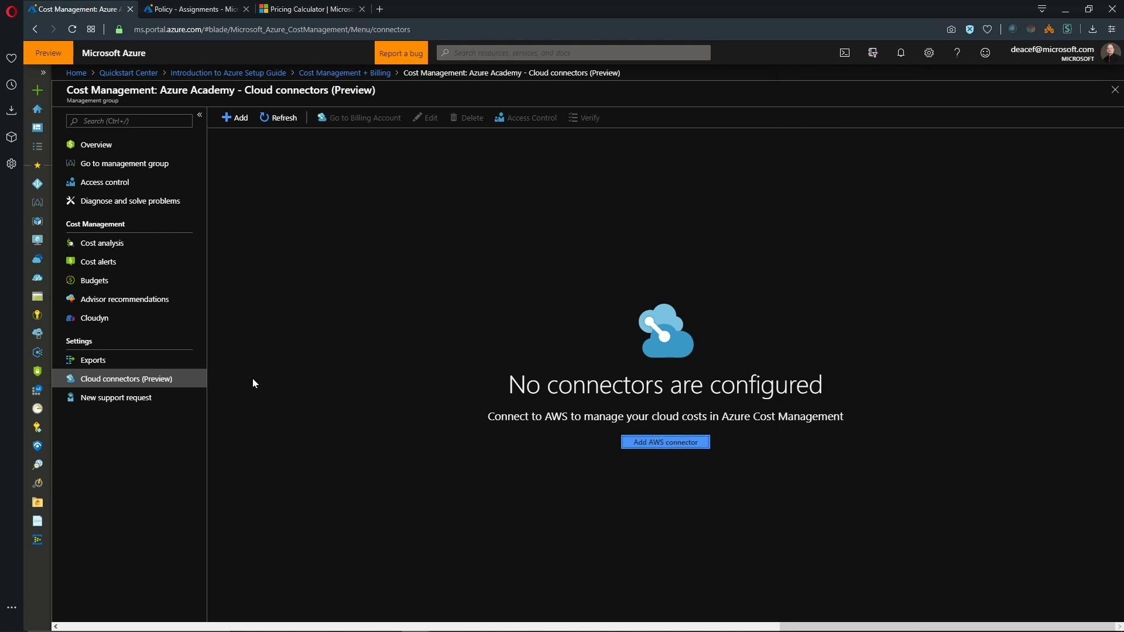
Step: Open the cost exports and change their scope to the Azure CXP FTA Internal Subscription under the AA-Dev management group
{"action": "left_click", "coordinate": [98, 364]}
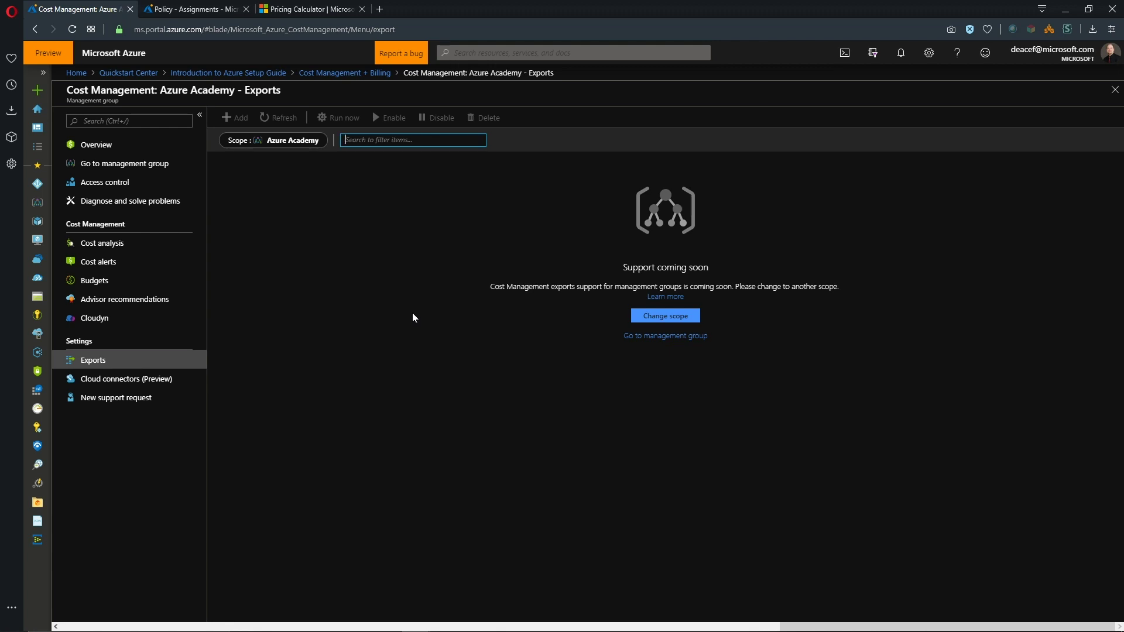
{"action": "left_click", "coordinate": [266, 141]}
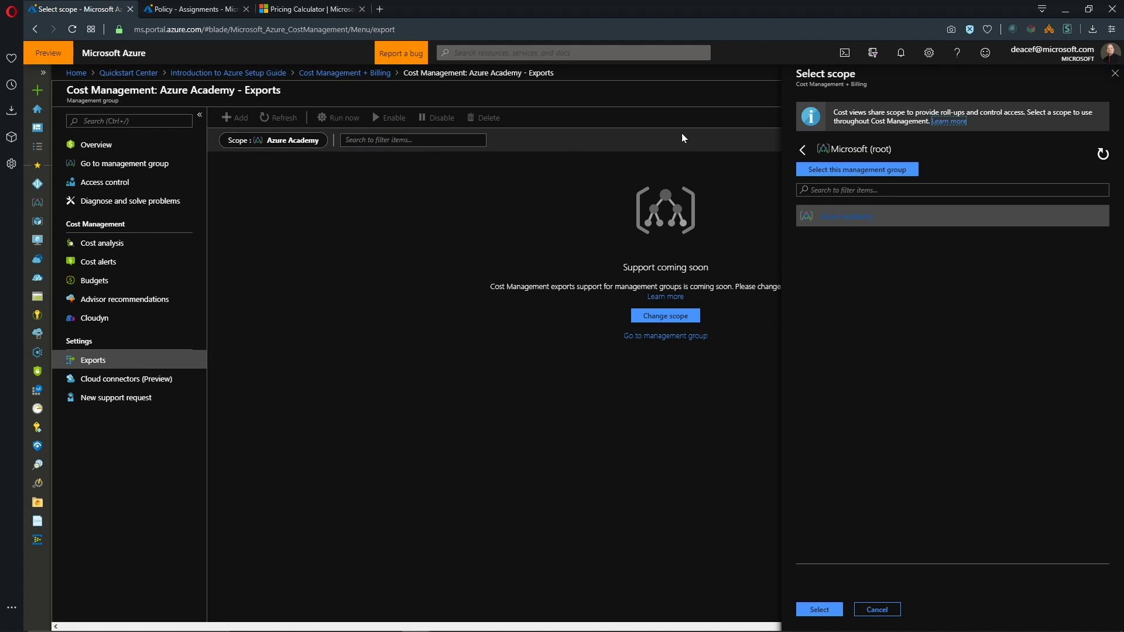
{"action": "left_click", "coordinate": [859, 221]}
{"action": "left_click", "coordinate": [843, 221]}
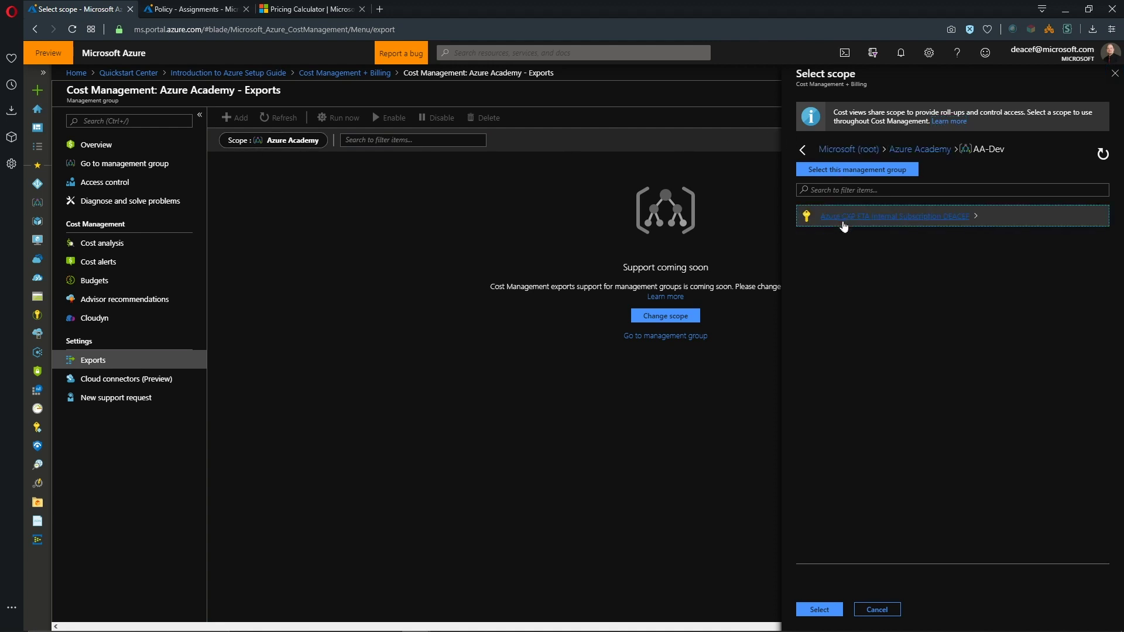
{"action": "left_click", "coordinate": [849, 216]}
{"action": "left_click", "coordinate": [856, 169]}
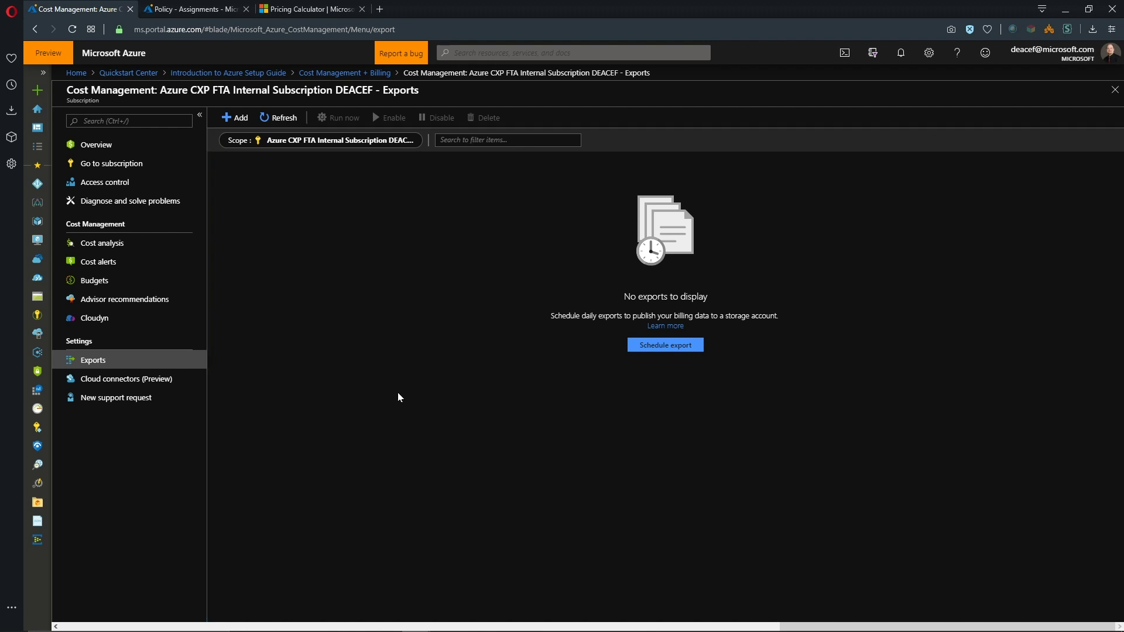
Step: Start a daily export of month-to-date costs named DailyCost, using the existing msdean storage account in the same subscription
{"action": "left_click", "coordinate": [662, 346]}
{"action": "type", "text": "DailyCost"}
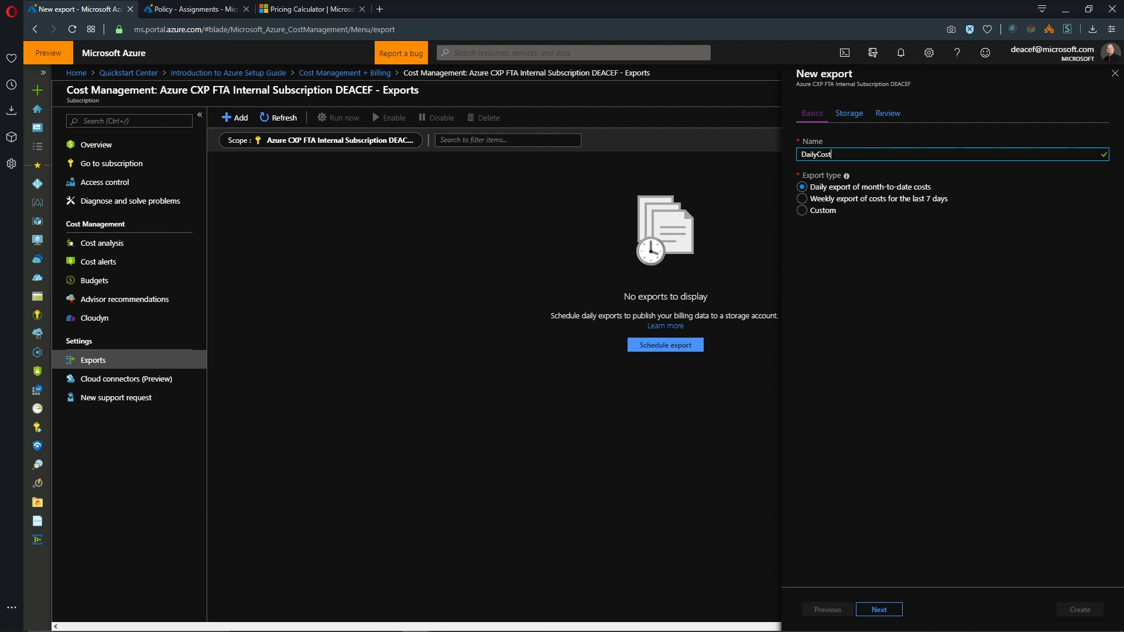
{"action": "left_click", "coordinate": [850, 115]}
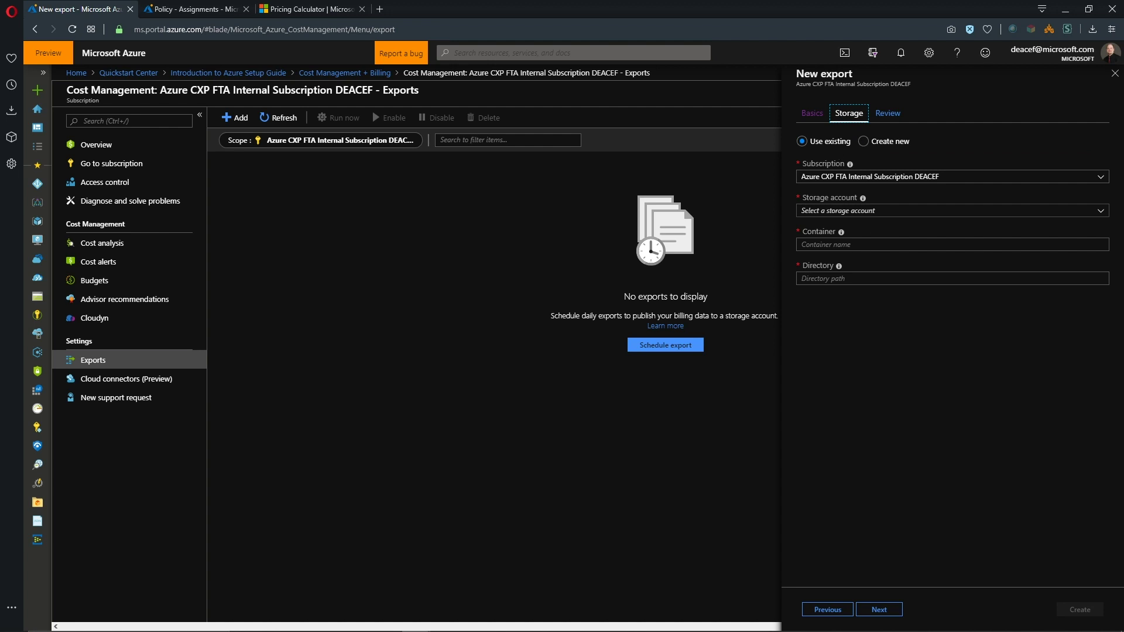
{"action": "left_click", "coordinate": [904, 176]}
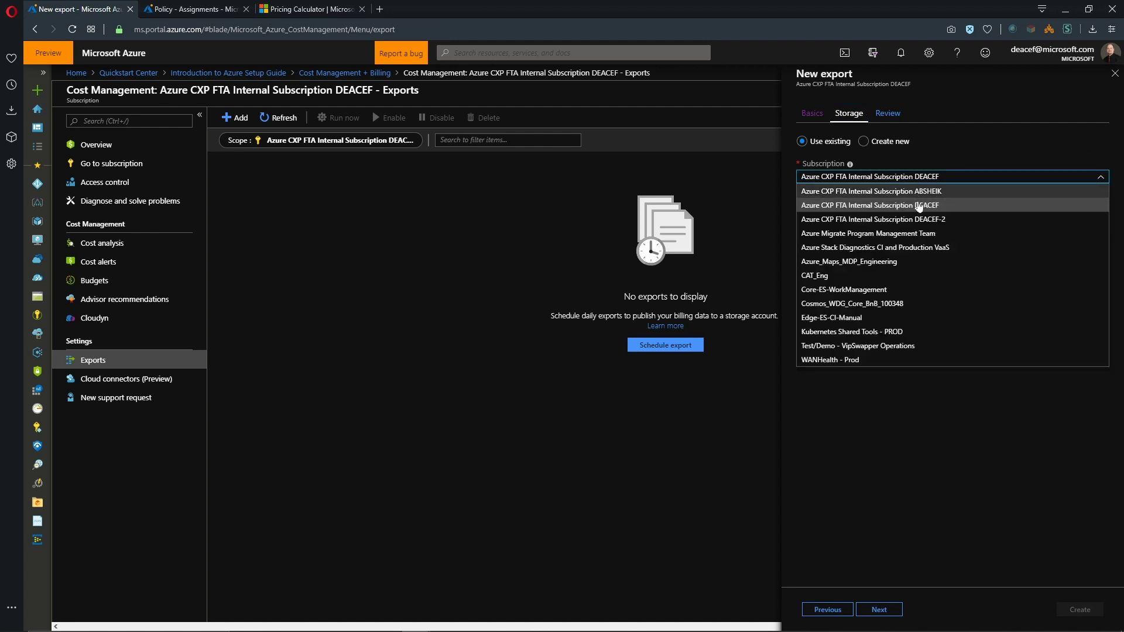
{"action": "left_click", "coordinate": [929, 203]}
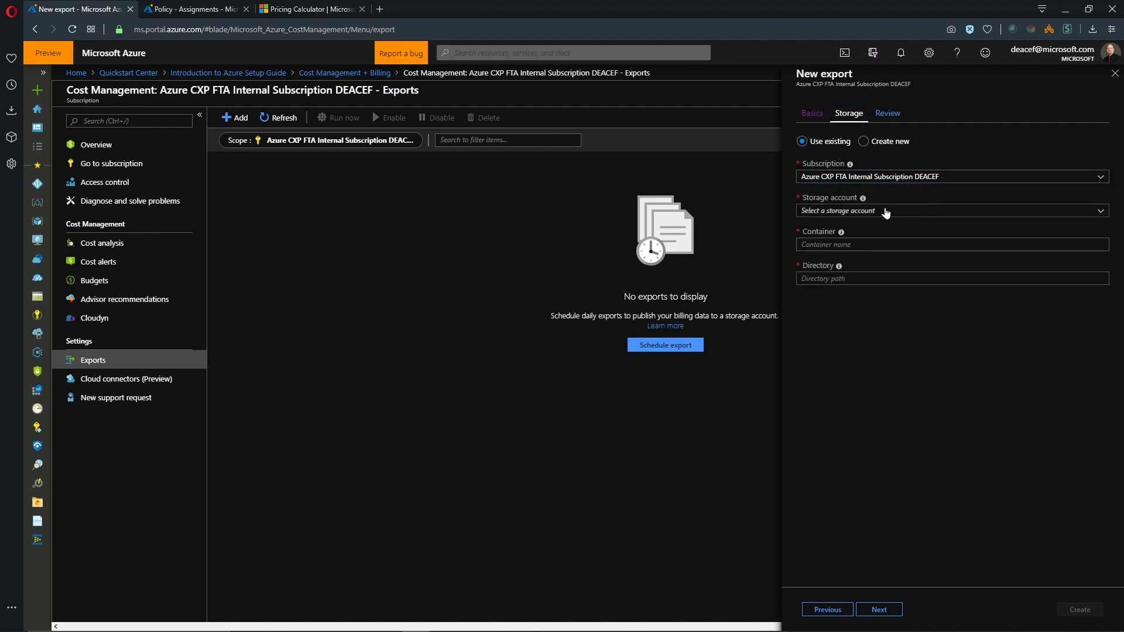
{"action": "left_click", "coordinate": [880, 212]}
{"action": "left_click", "coordinate": [818, 253]}
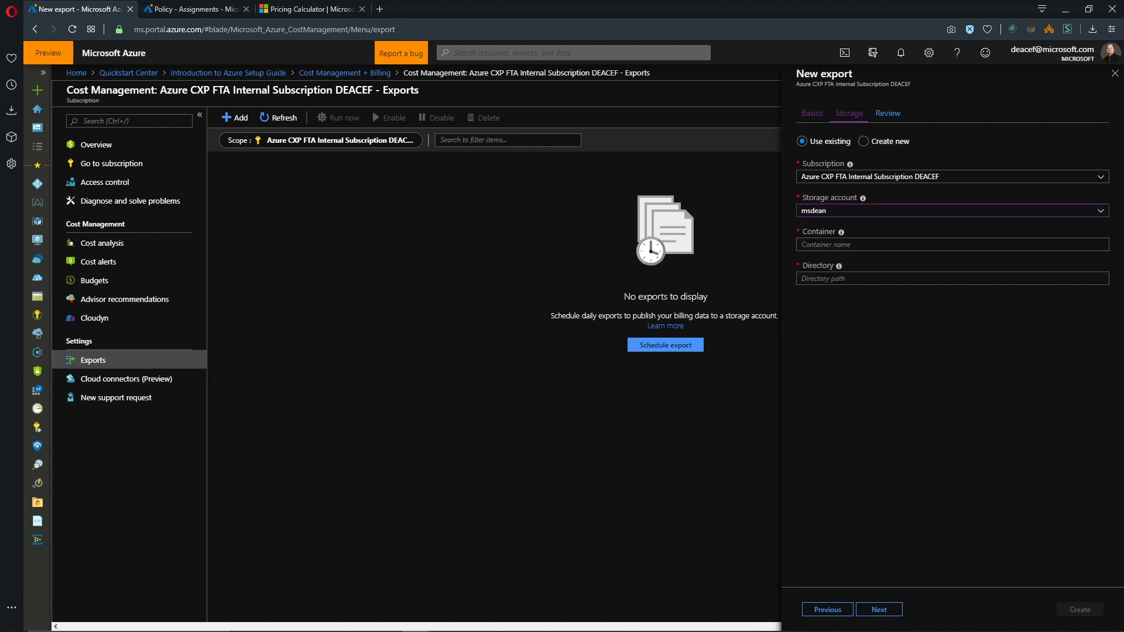
Step: Set the export's container to cost and its directory to dailycost, and create the export after reviewing its settings
{"action": "left_click", "coordinate": [826, 244]}
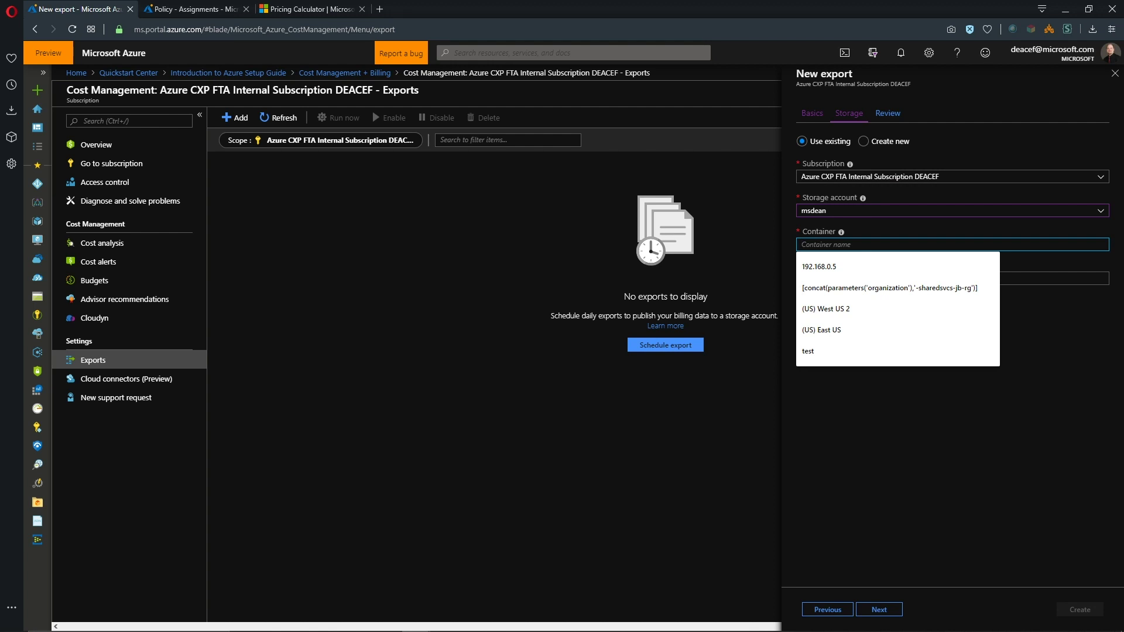
{"action": "type", "text": "cost"}
{"action": "key", "text": "Tab"}
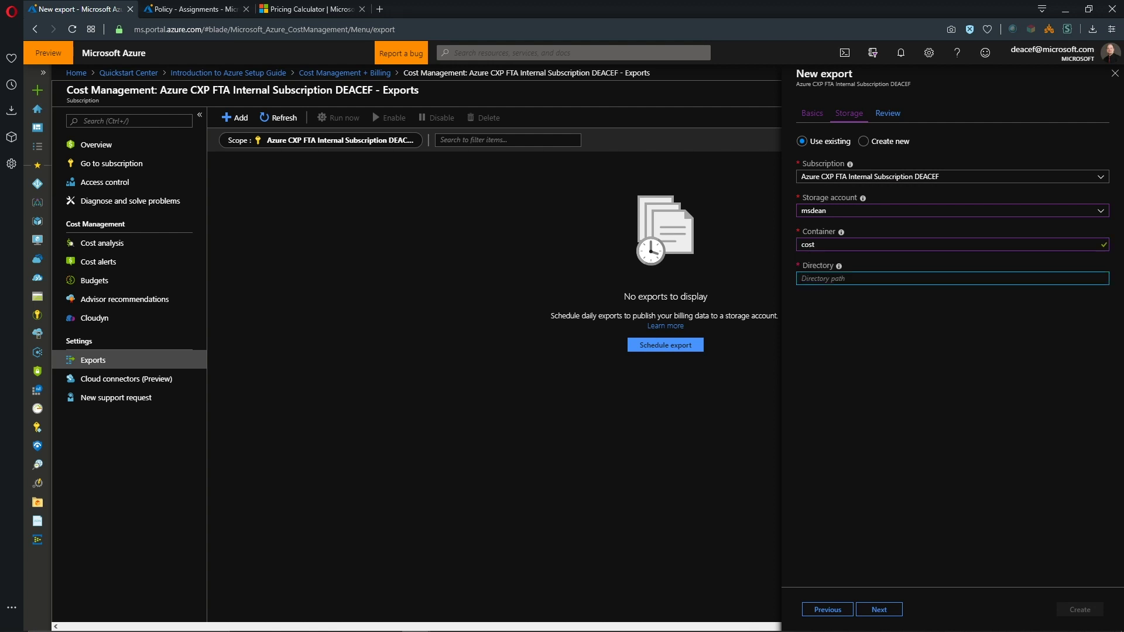
{"action": "type", "text": "dailycost"}
{"action": "left_click", "coordinate": [878, 609]}
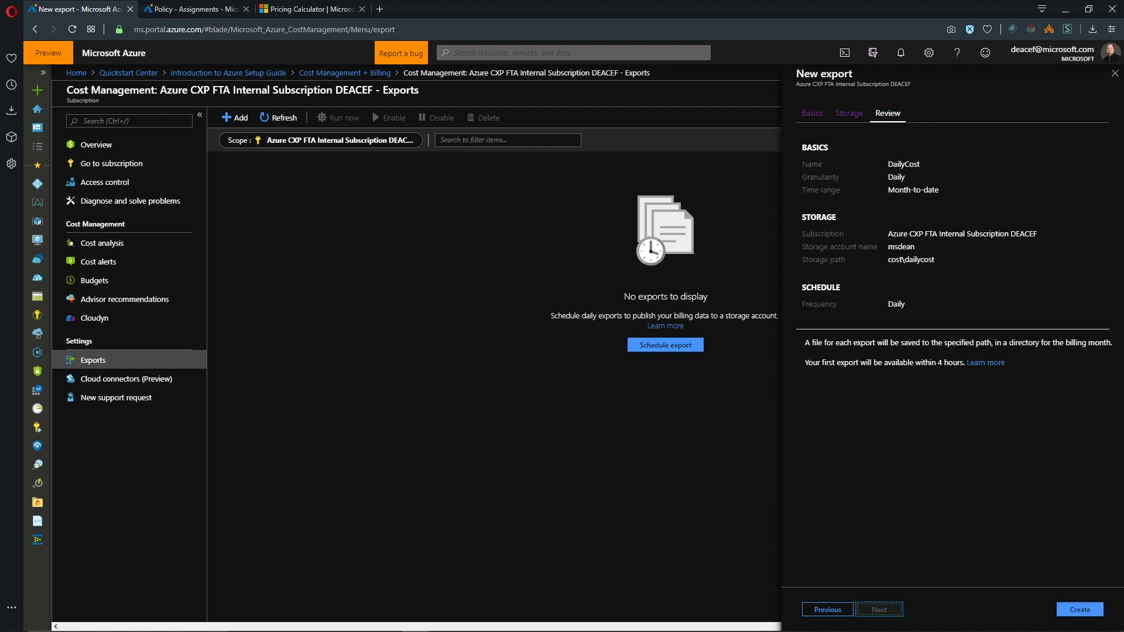
{"action": "left_click_drag", "start_coordinate": [822, 363], "coordinate": [963, 363]}
{"action": "left_click", "coordinate": [953, 427]}
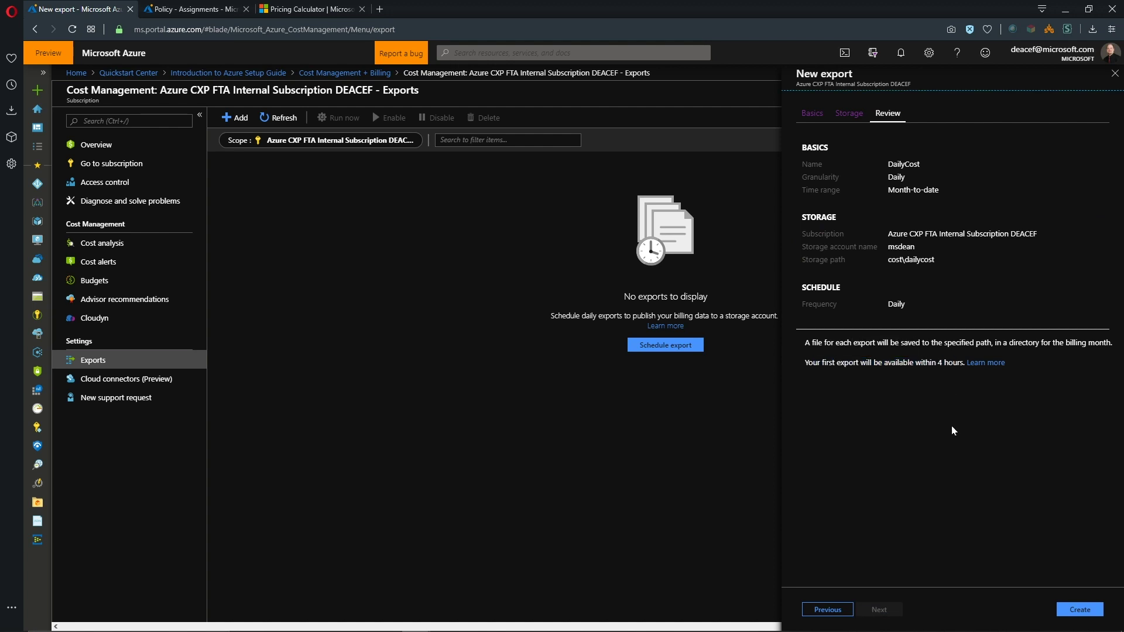
{"action": "left_click", "coordinate": [1079, 609]}
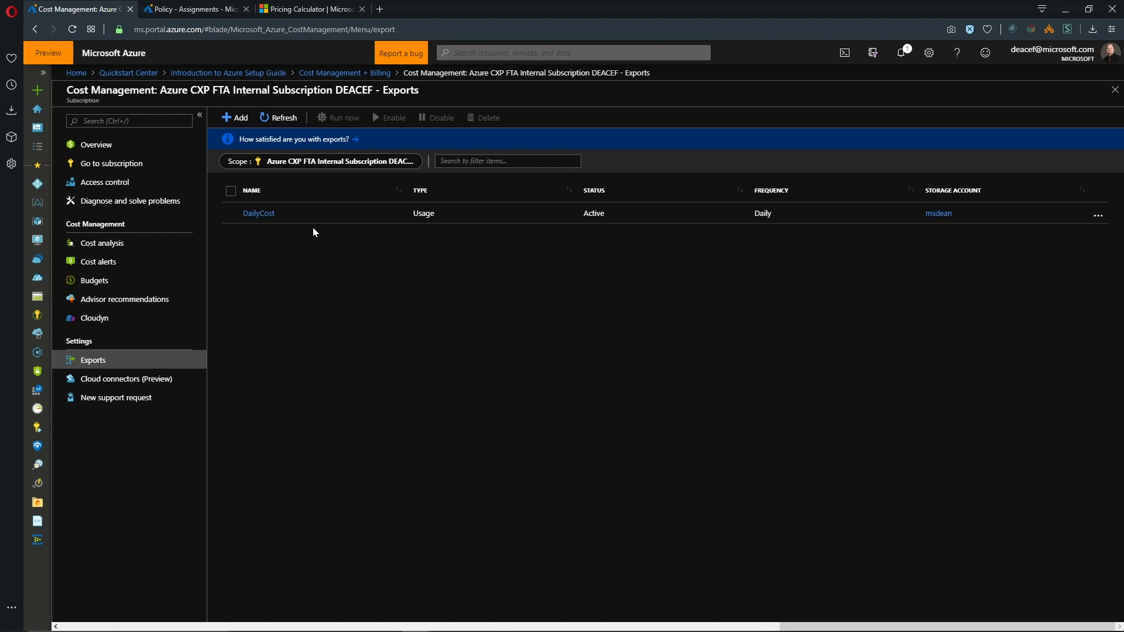
Step: Open the exported DailyCost CSV in the msdean storage account's cost container and view its contents in the blob editor
{"action": "left_click", "coordinate": [37, 297]}
{"action": "left_click", "coordinate": [119, 331]}
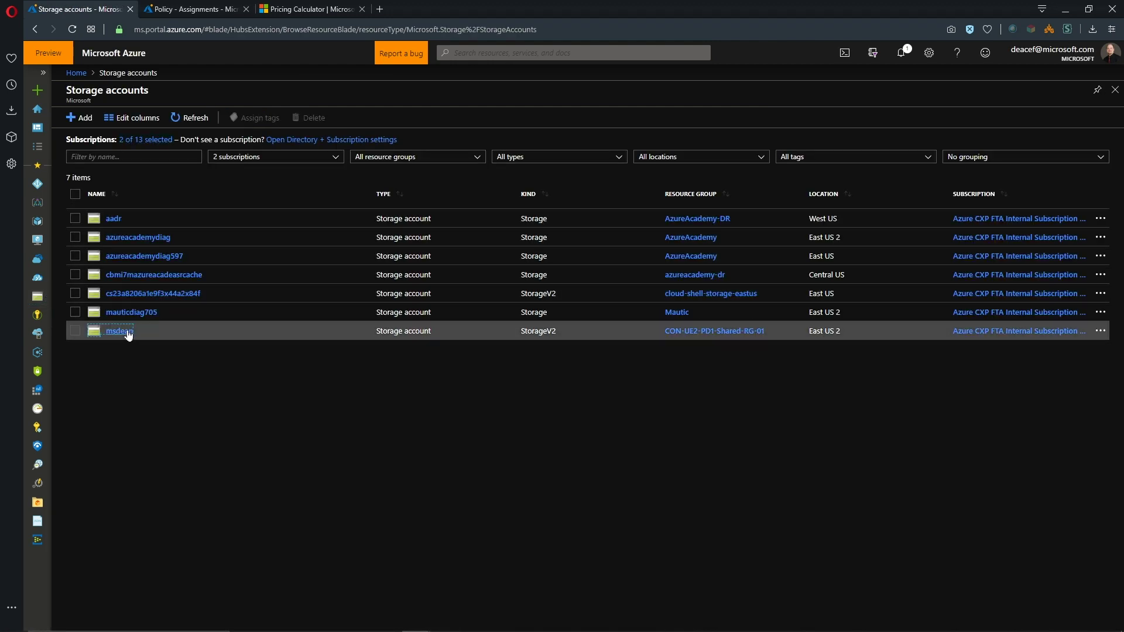
{"action": "left_click", "coordinate": [462, 295]}
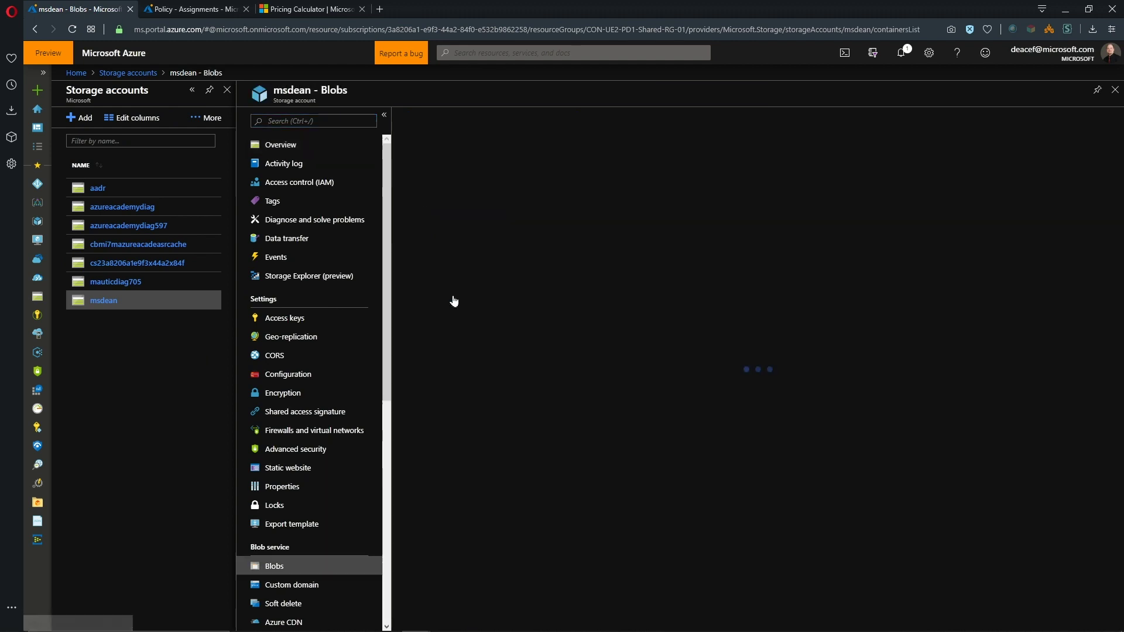
{"action": "left_click", "coordinate": [437, 249]}
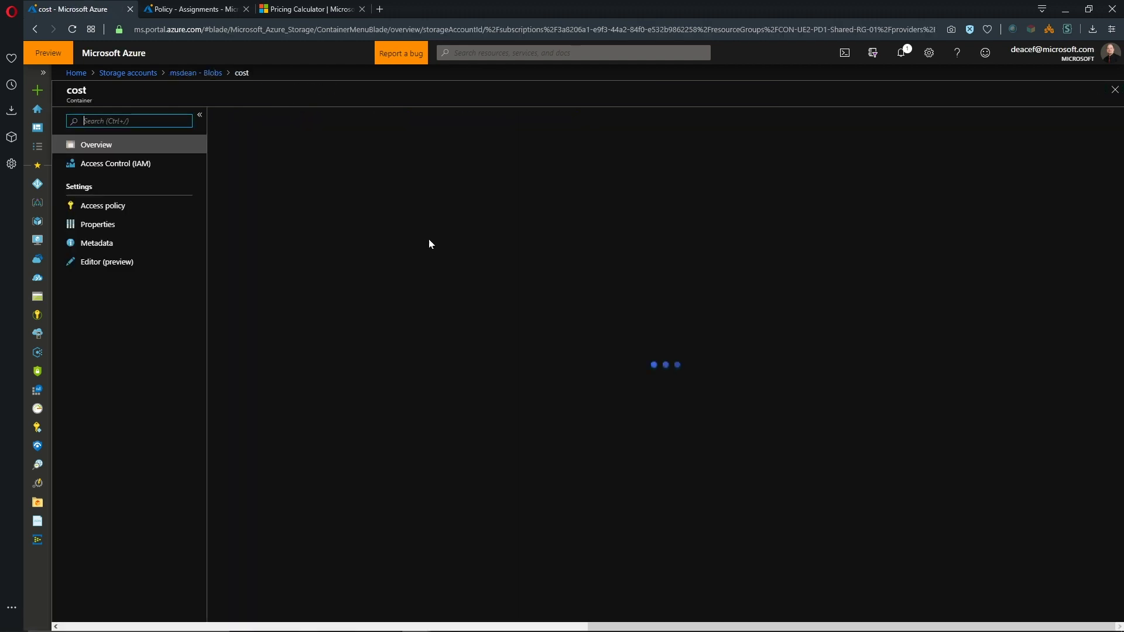
{"action": "left_click", "coordinate": [294, 243]}
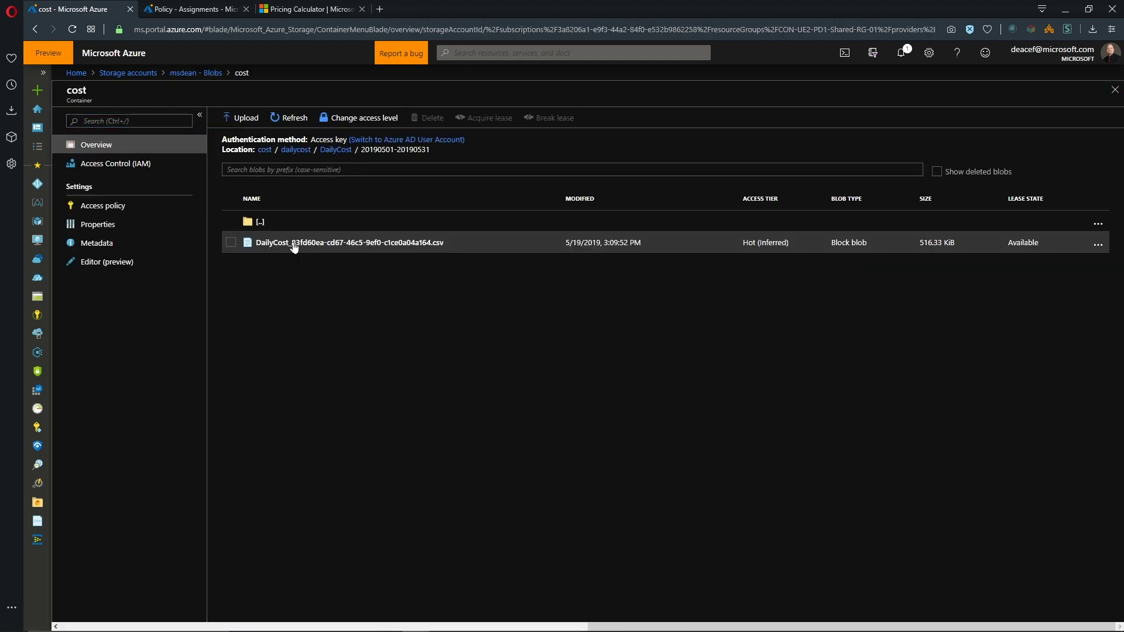
{"action": "left_click", "coordinate": [345, 244]}
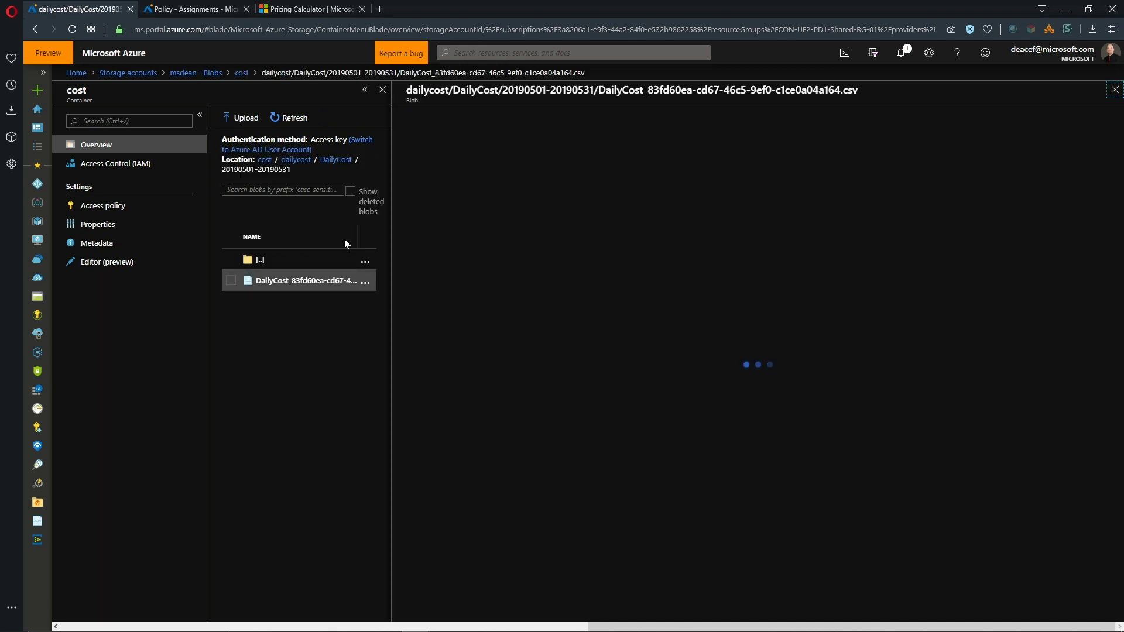
{"action": "left_click", "coordinate": [526, 144]}
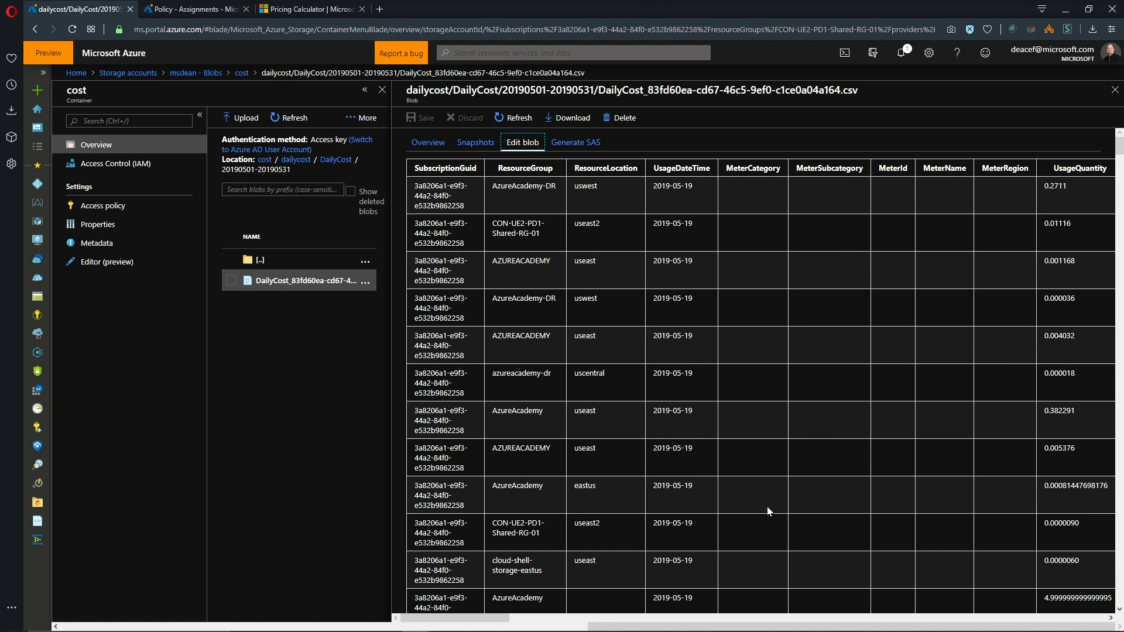
Step: Open the Azure Academy management group's cost analysis and set the April 2019 chart's granularity to Daily
{"action": "left_click", "coordinate": [36, 146]}
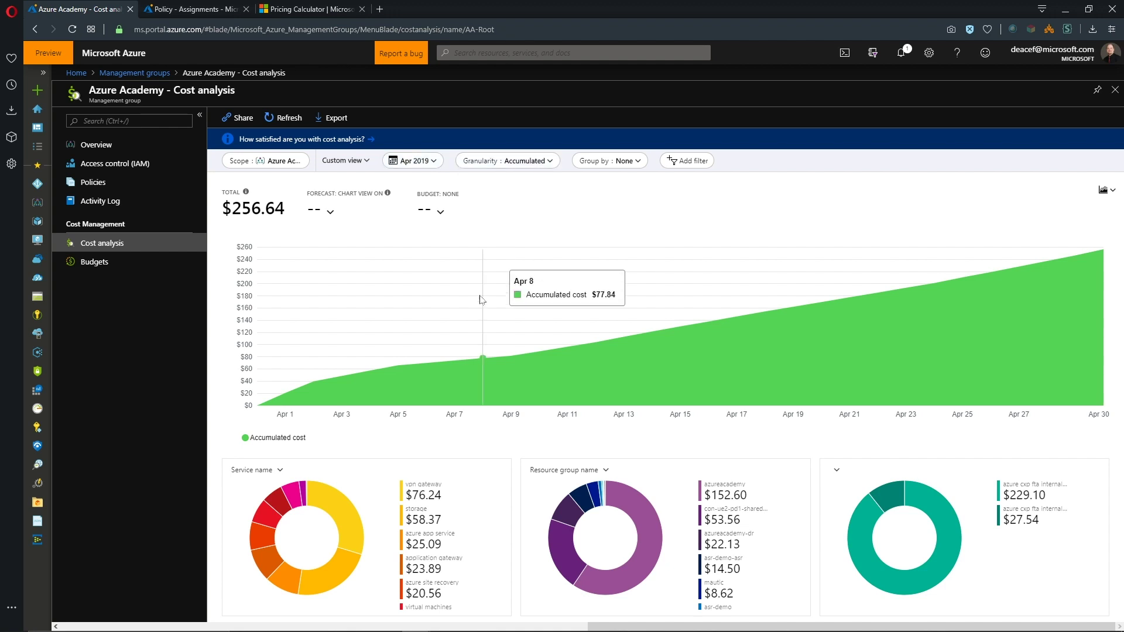
{"action": "left_click", "coordinate": [526, 166]}
{"action": "left_click", "coordinate": [521, 223]}
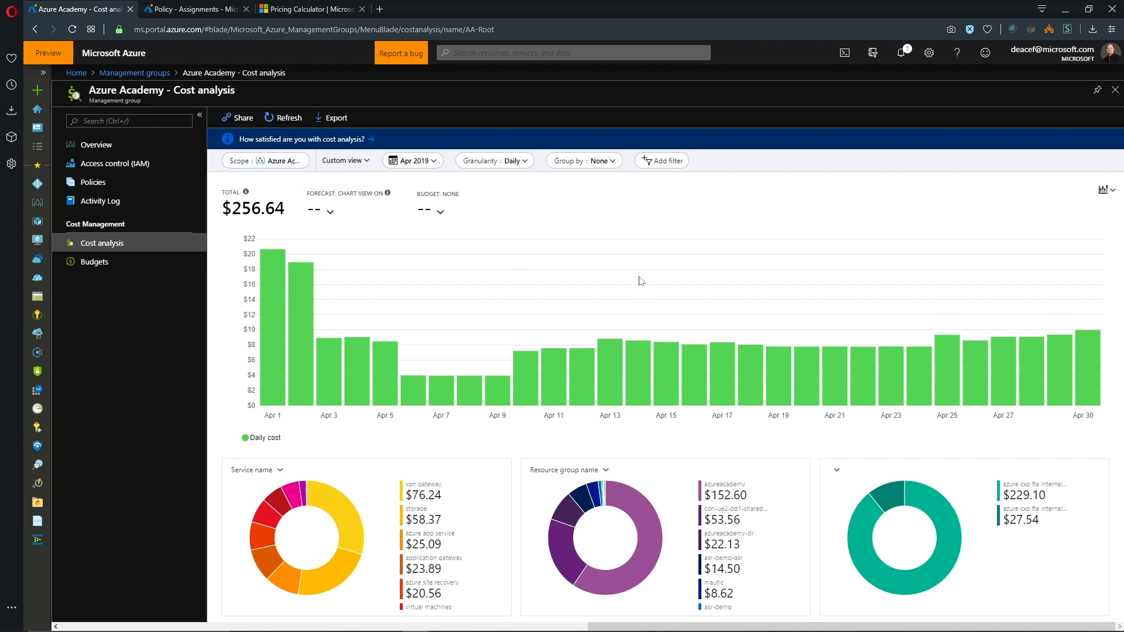
Step: Change the cost analysis scope to the Azure CXP FTA Internal Subscription under AA-Dev and show its costs as a stacked column chart
{"action": "left_click", "coordinate": [266, 161]}
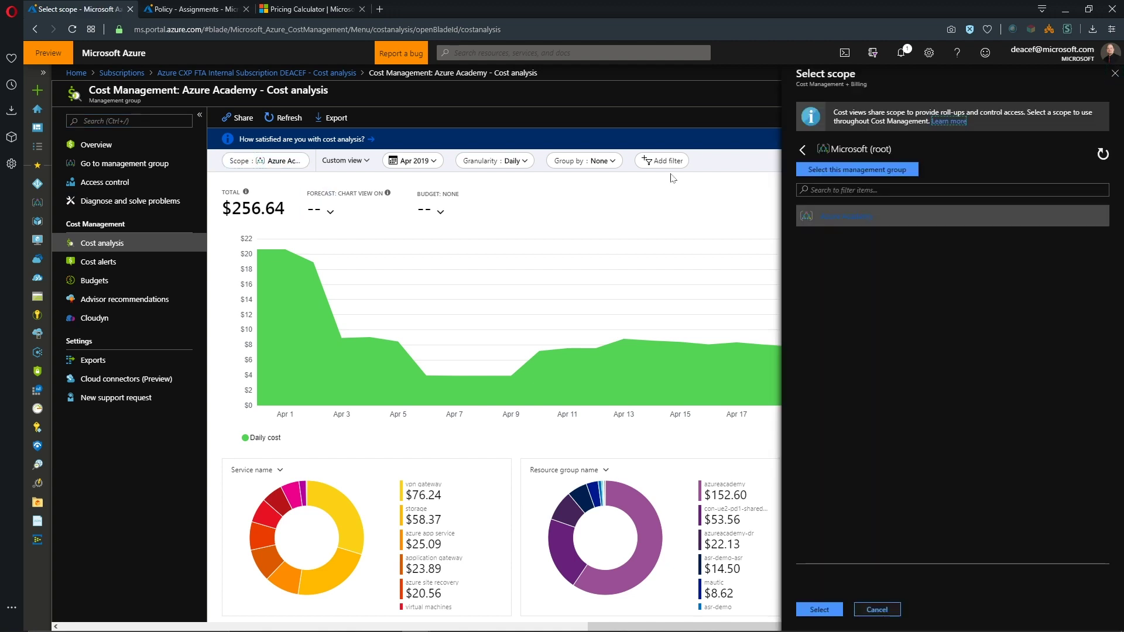
{"action": "left_click", "coordinate": [846, 218]}
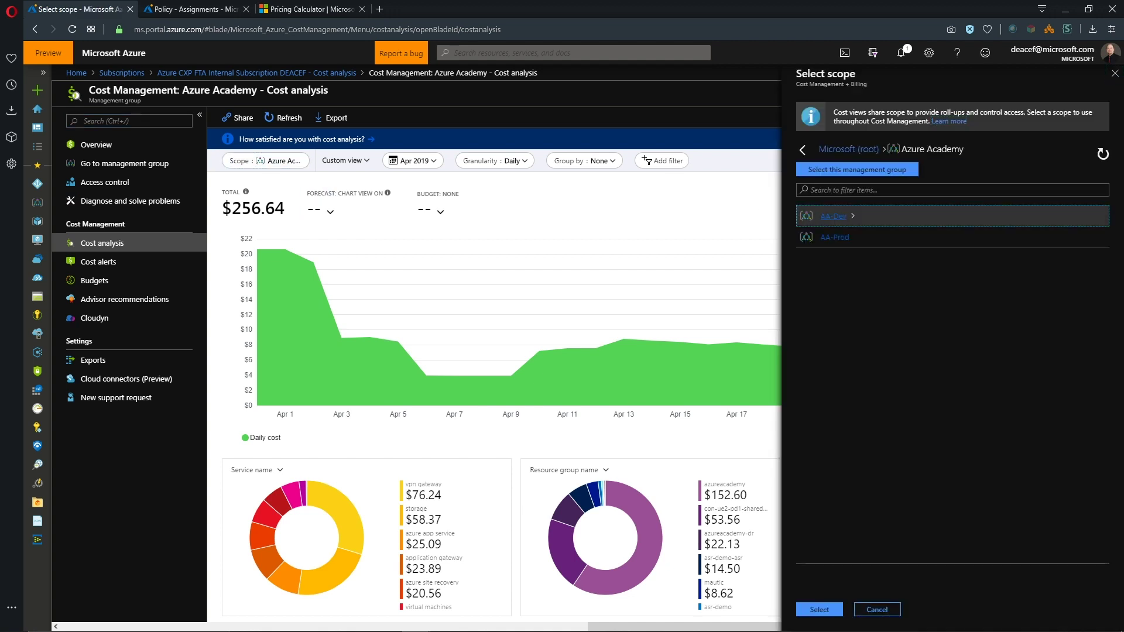
{"action": "left_click", "coordinate": [835, 219]}
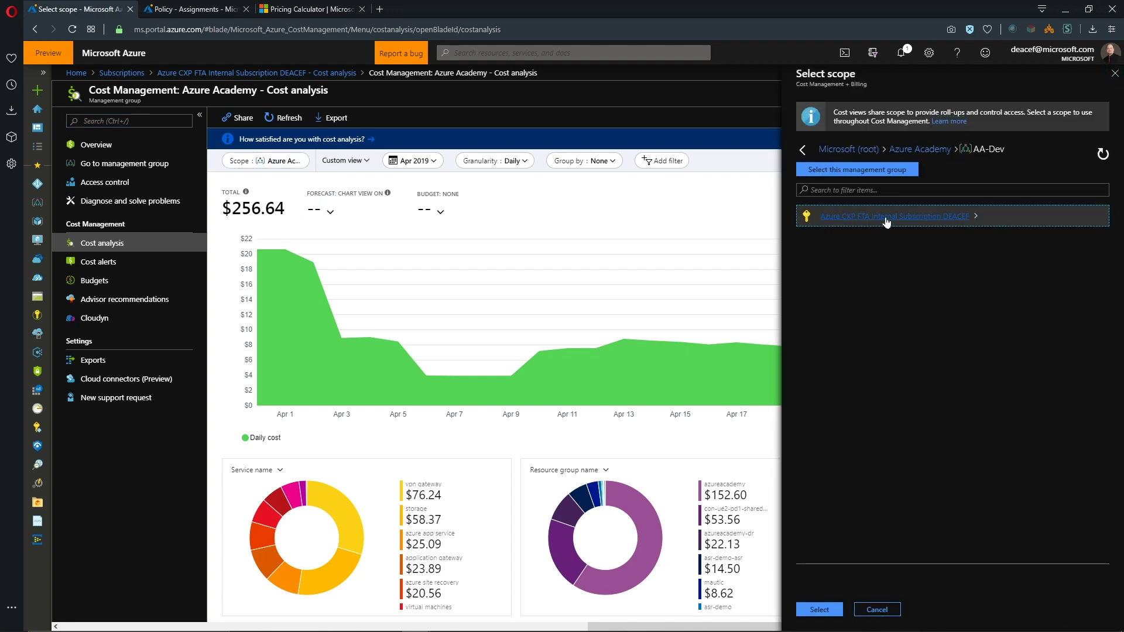
{"action": "left_click", "coordinate": [881, 223]}
{"action": "left_click", "coordinate": [845, 169]}
{"action": "left_click", "coordinate": [1104, 189]}
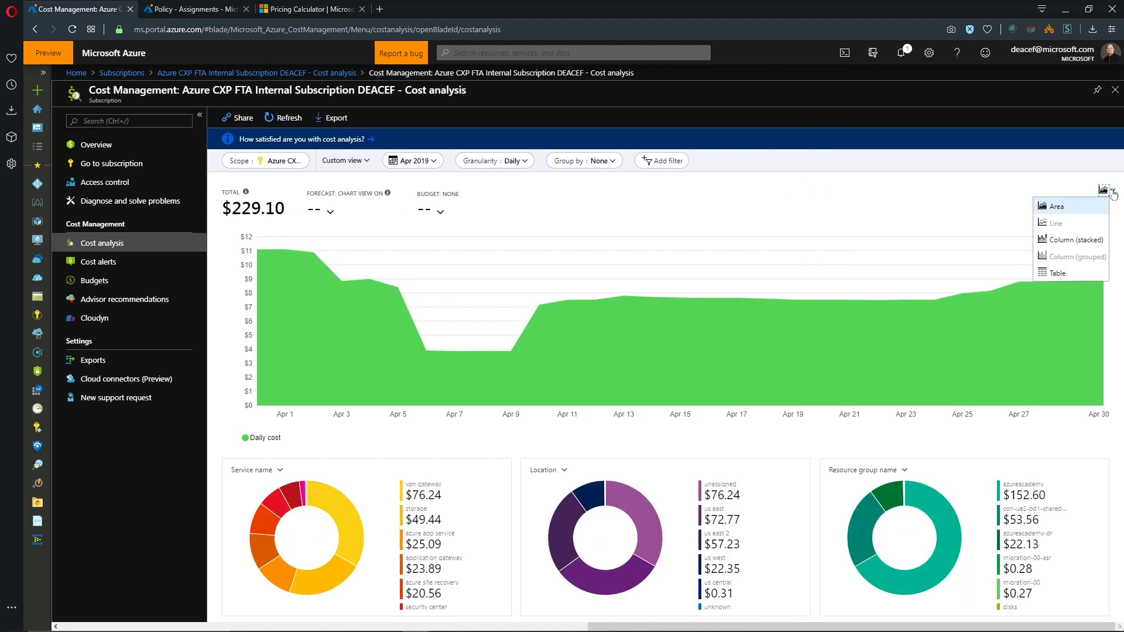
{"action": "left_click", "coordinate": [1076, 240]}
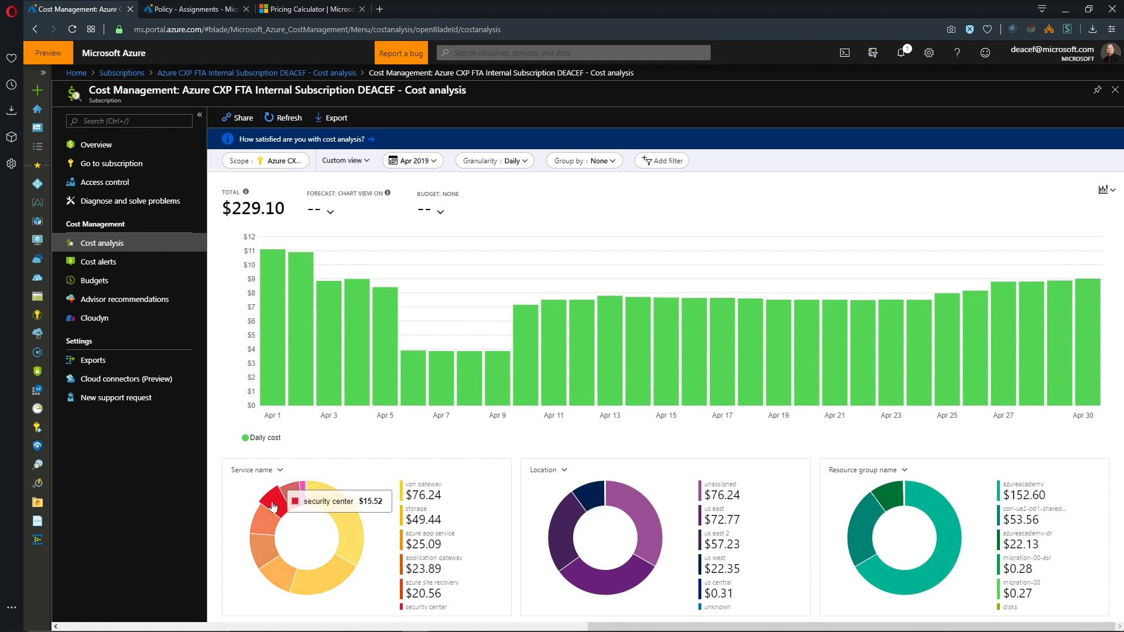
Step: Group the subscription's daily cost chart by resource group name
{"action": "left_click", "coordinate": [603, 161]}
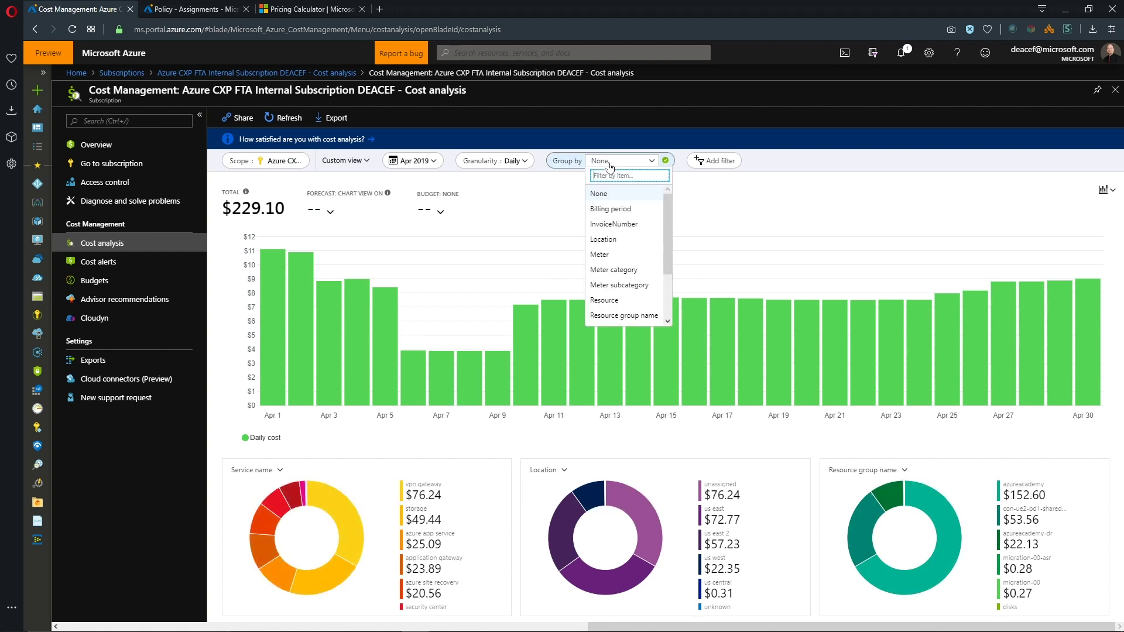
{"action": "scroll", "coordinate": [629, 237], "scroll_direction": "down", "scroll_amount": 2}
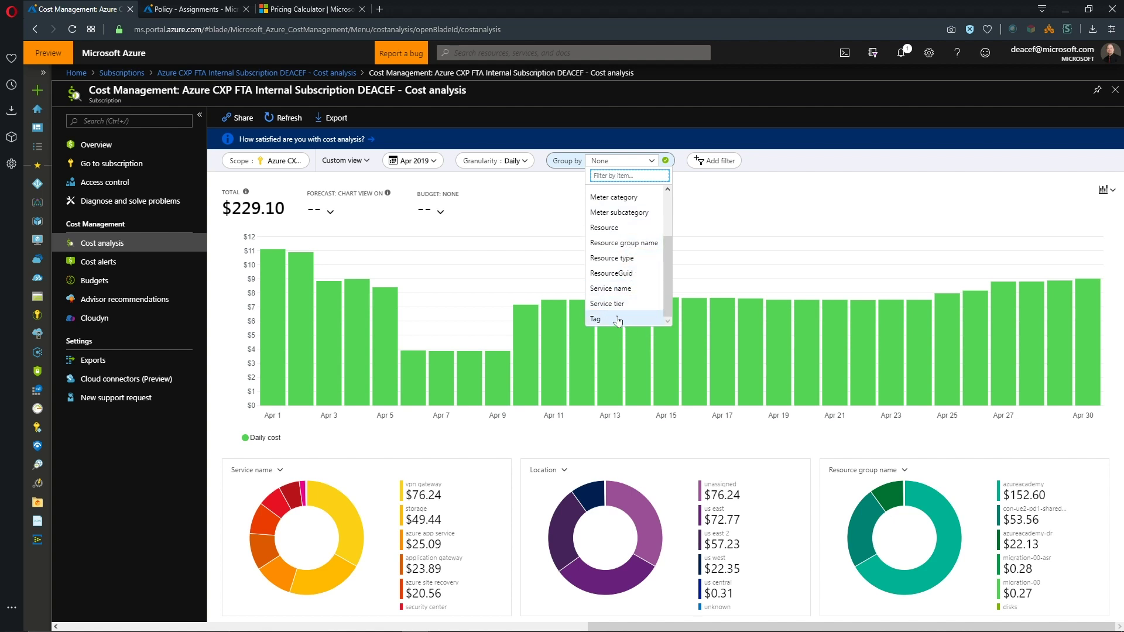
{"action": "left_click", "coordinate": [623, 245]}
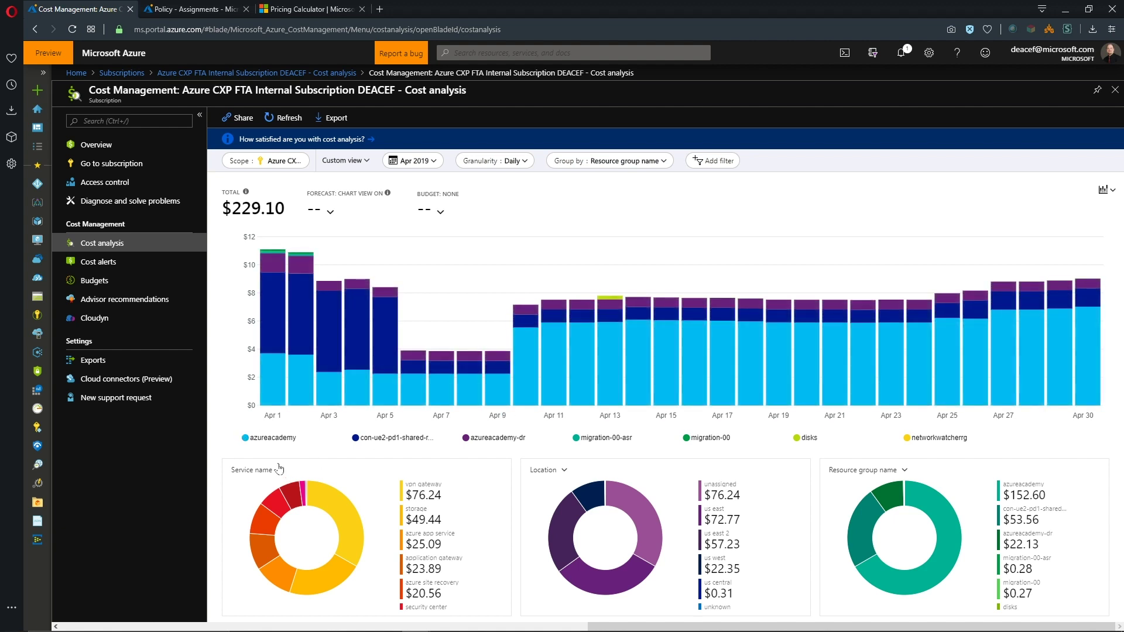
Step: Compare the daily cost chart with the azureacademy resource group hidden and shown, leaving all resource groups displayed
{"action": "left_click", "coordinate": [245, 438]}
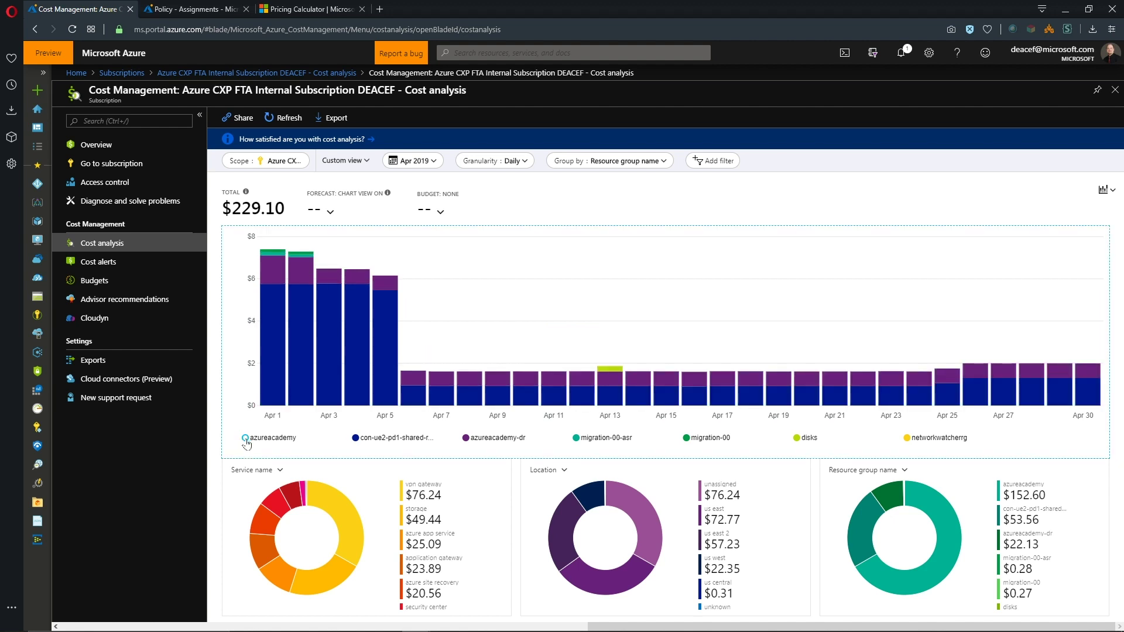
{"action": "left_click", "coordinate": [245, 438]}
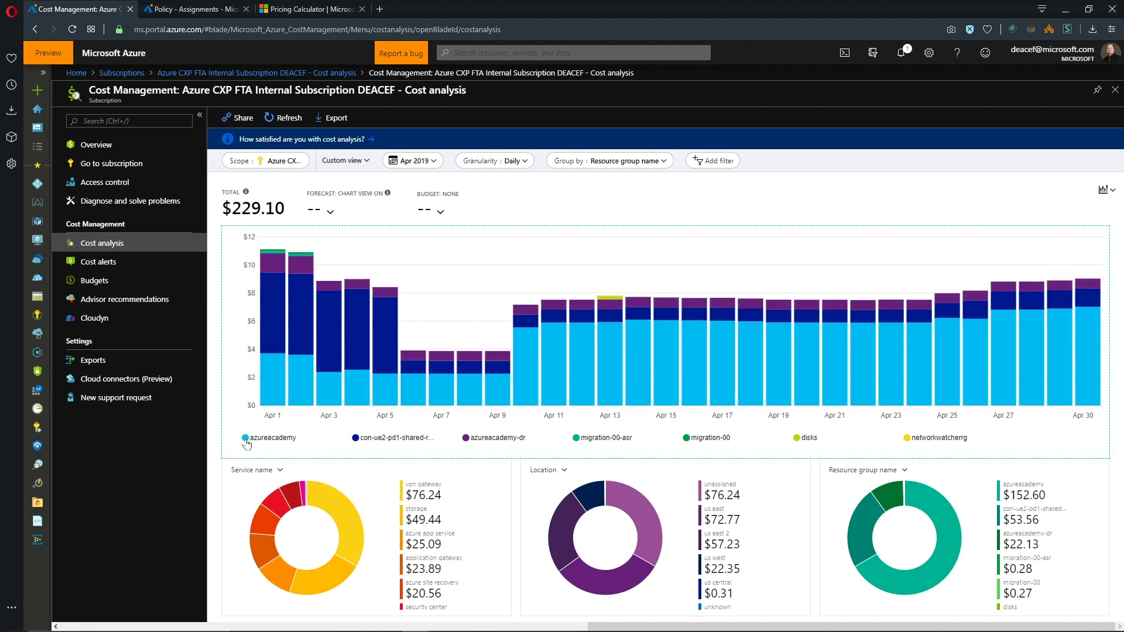
{"action": "left_click", "coordinate": [246, 438]}
{"action": "left_click", "coordinate": [245, 438]}
{"action": "left_click", "coordinate": [245, 438]}
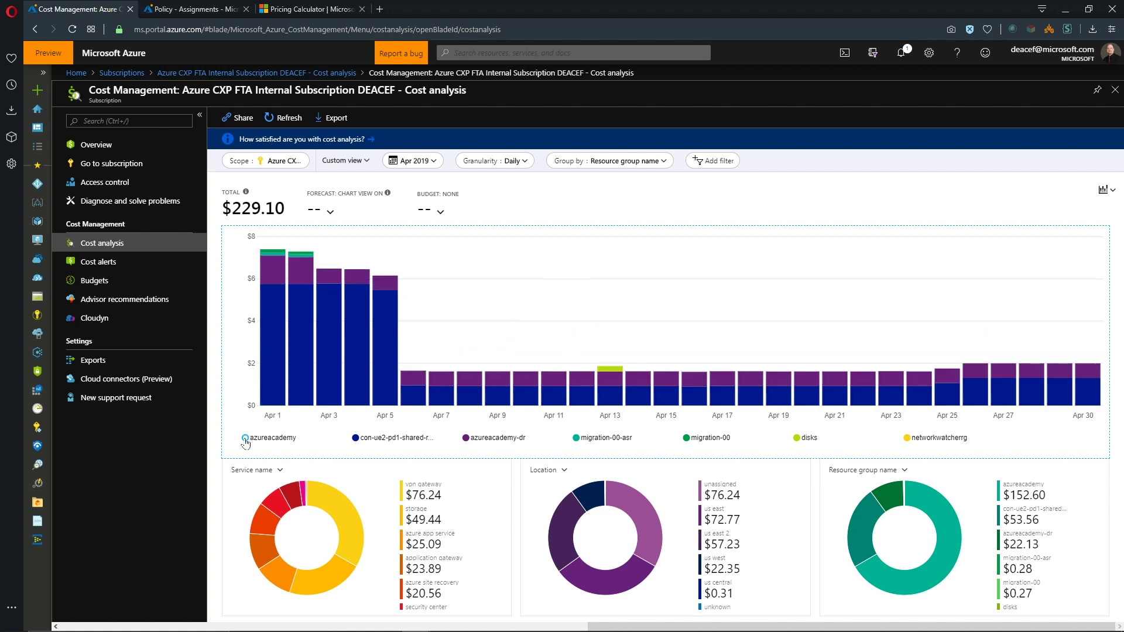
{"action": "left_click", "coordinate": [245, 438]}
{"action": "left_click", "coordinate": [245, 438]}
{"action": "left_click", "coordinate": [245, 438]}
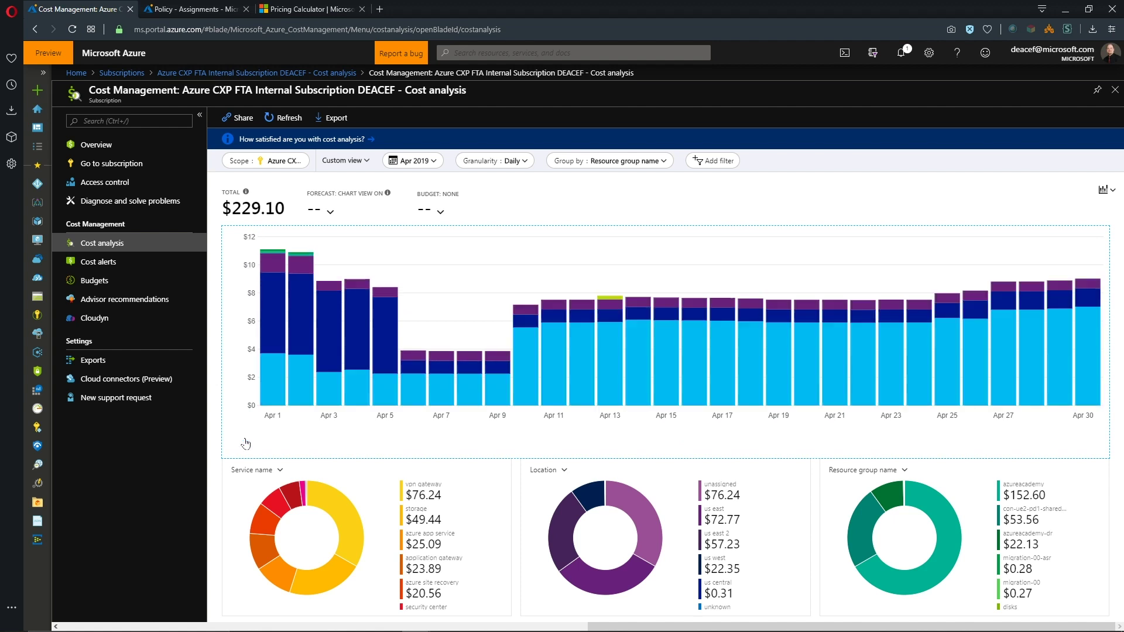
Step: Group the daily cost chart by service name instead of resource group
{"action": "left_click", "coordinate": [625, 161]}
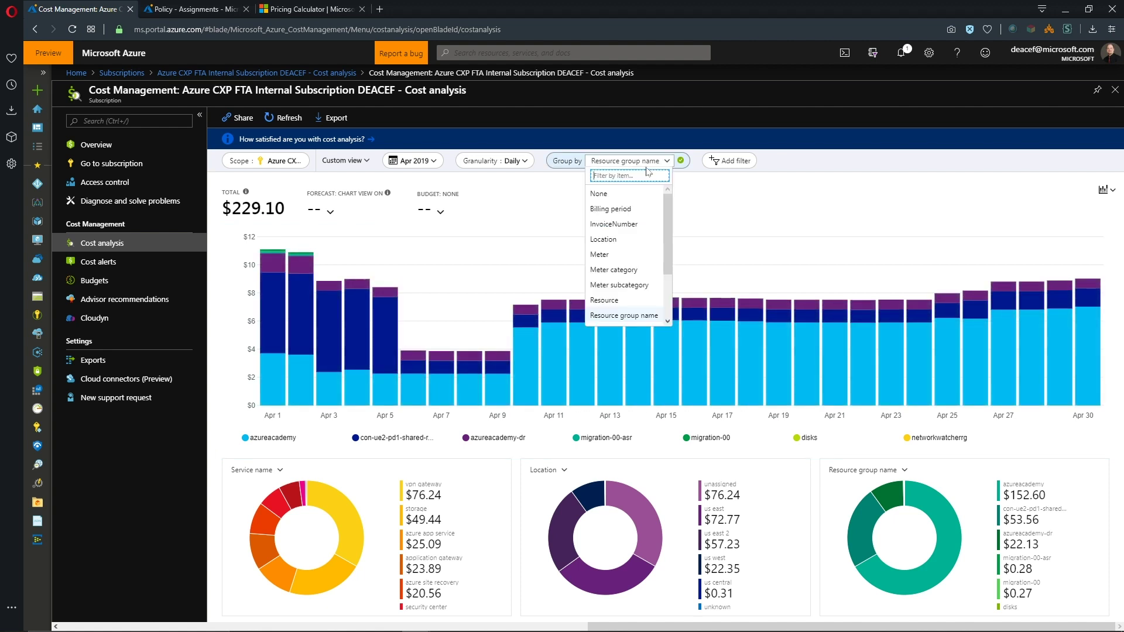
{"action": "scroll", "coordinate": [638, 251], "scroll_direction": "down", "scroll_amount": 2}
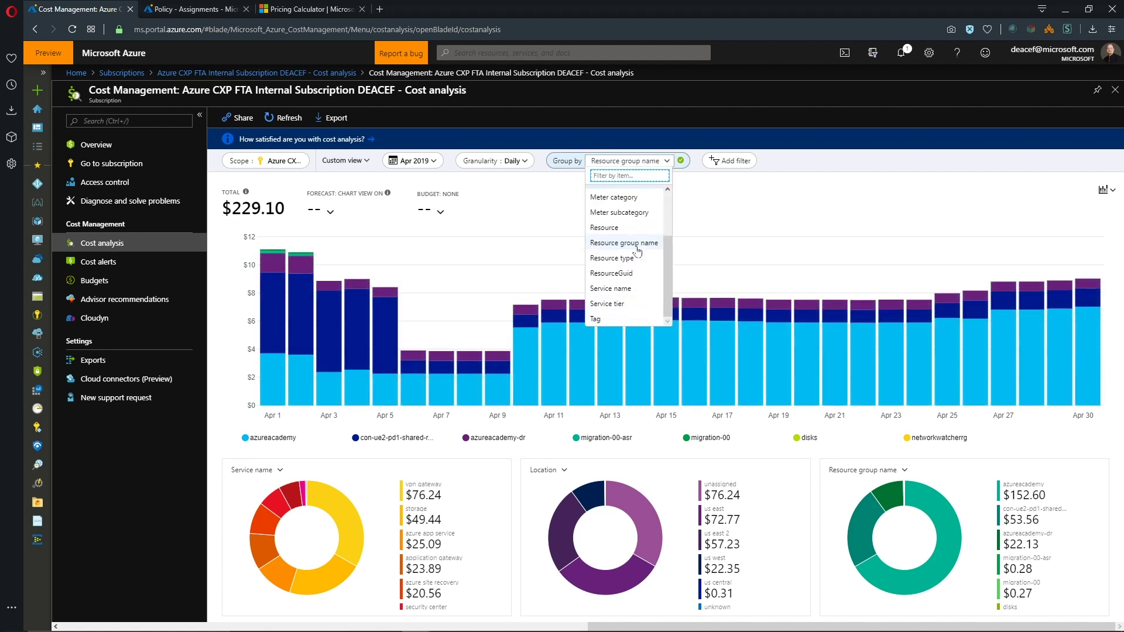
{"action": "left_click", "coordinate": [632, 289]}
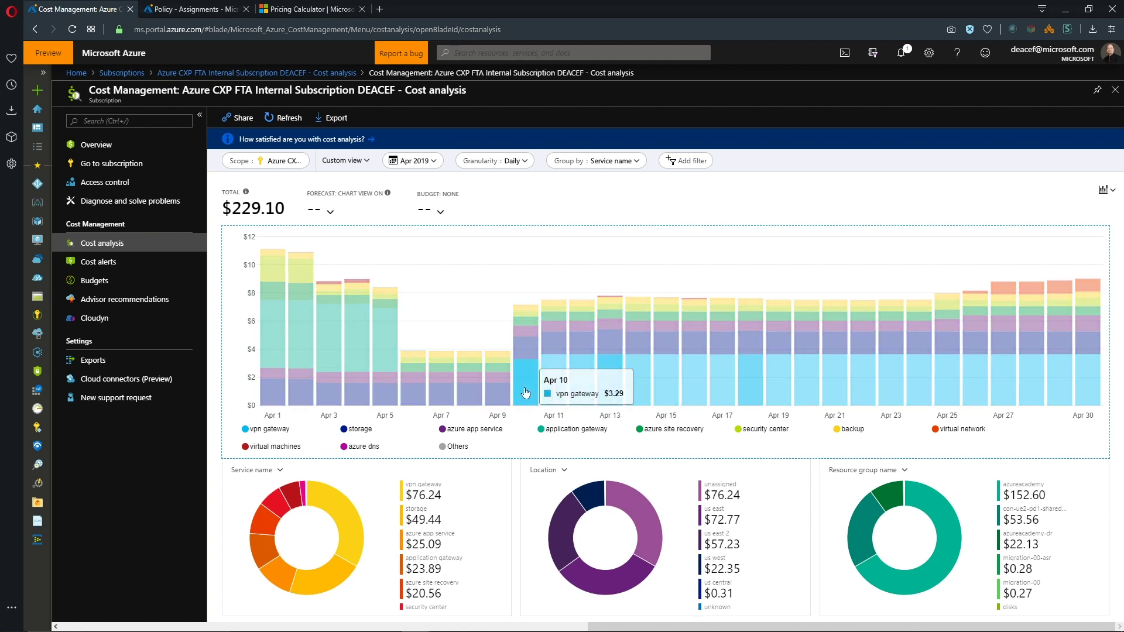
Step: Hide the vpn gateway and application gateway series to examine the remaining services' daily costs
{"action": "left_click", "coordinate": [245, 429]}
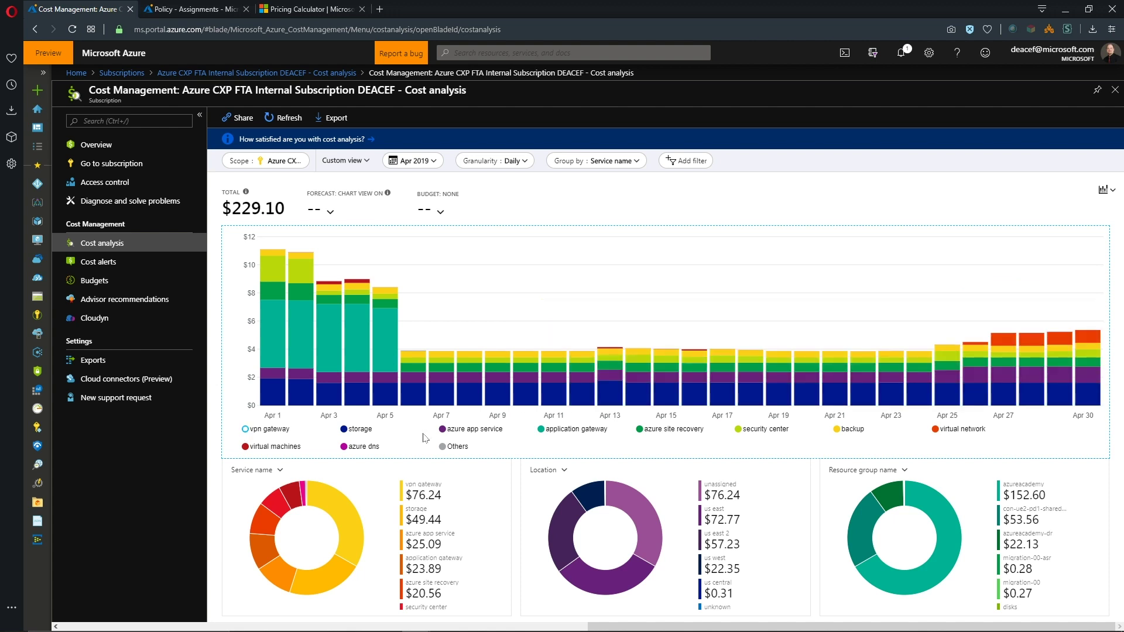
{"action": "left_click", "coordinate": [540, 431]}
{"action": "left_click", "coordinate": [542, 431]}
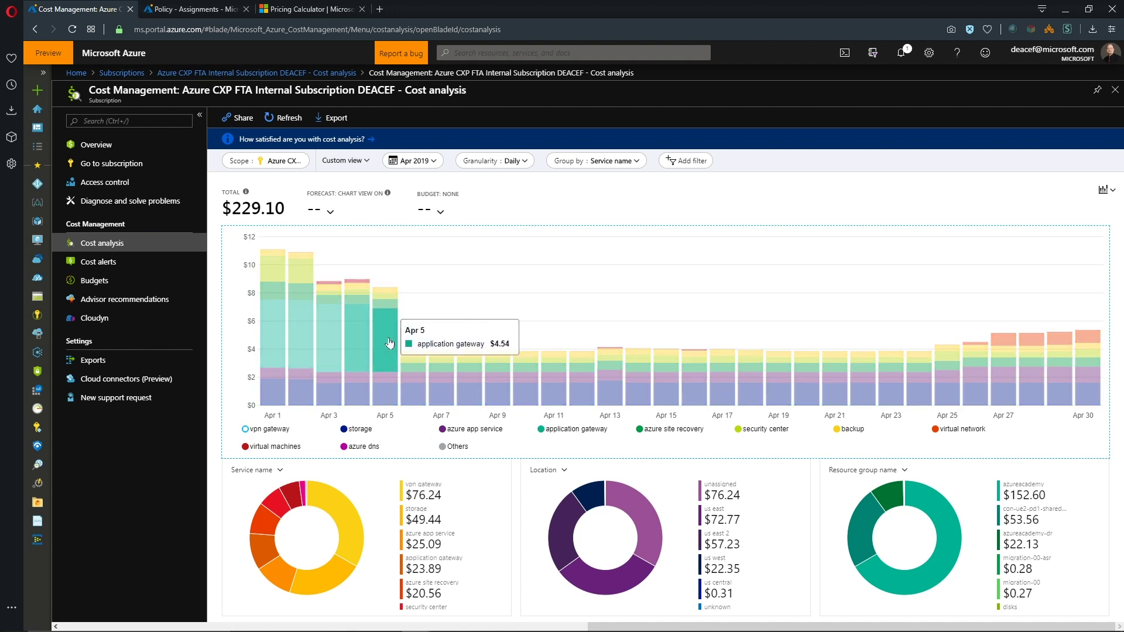
{"action": "left_click", "coordinate": [540, 430]}
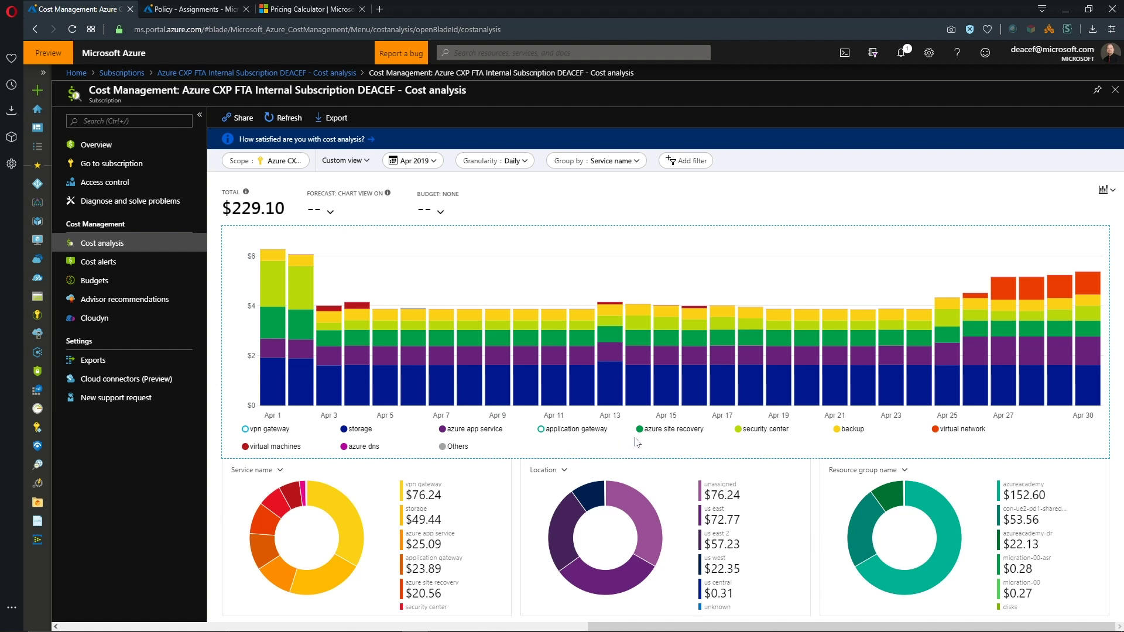
Step: Examine the daily costs of individual services, isolating virtual network, vpn gateway, security center and Others in the chart
{"action": "left_click", "coordinate": [973, 435]}
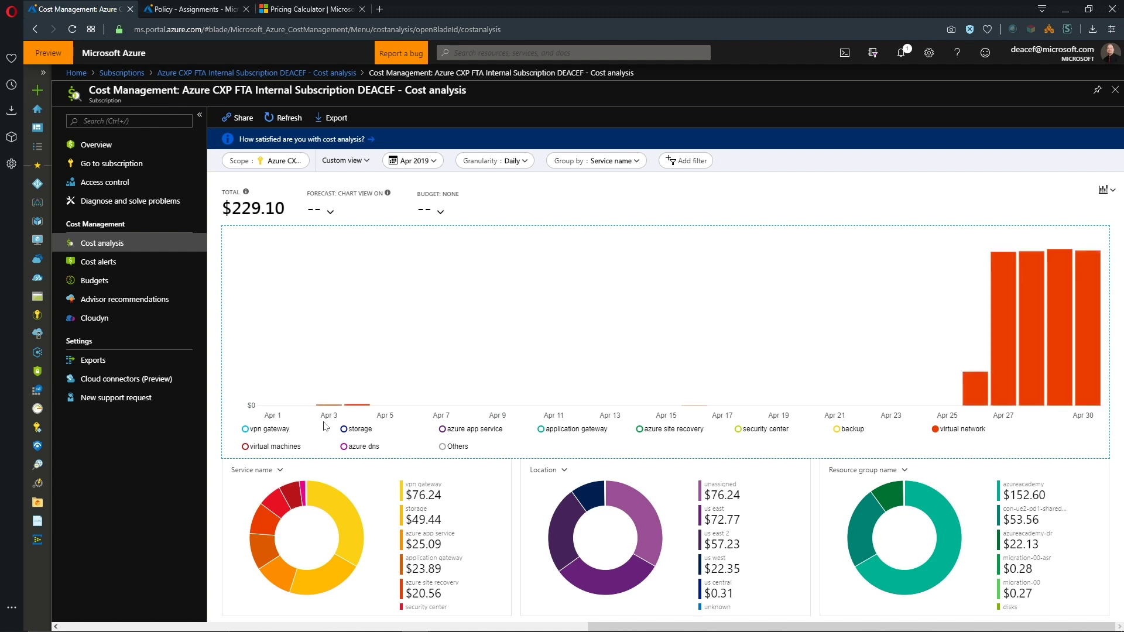
{"action": "left_click", "coordinate": [270, 431]}
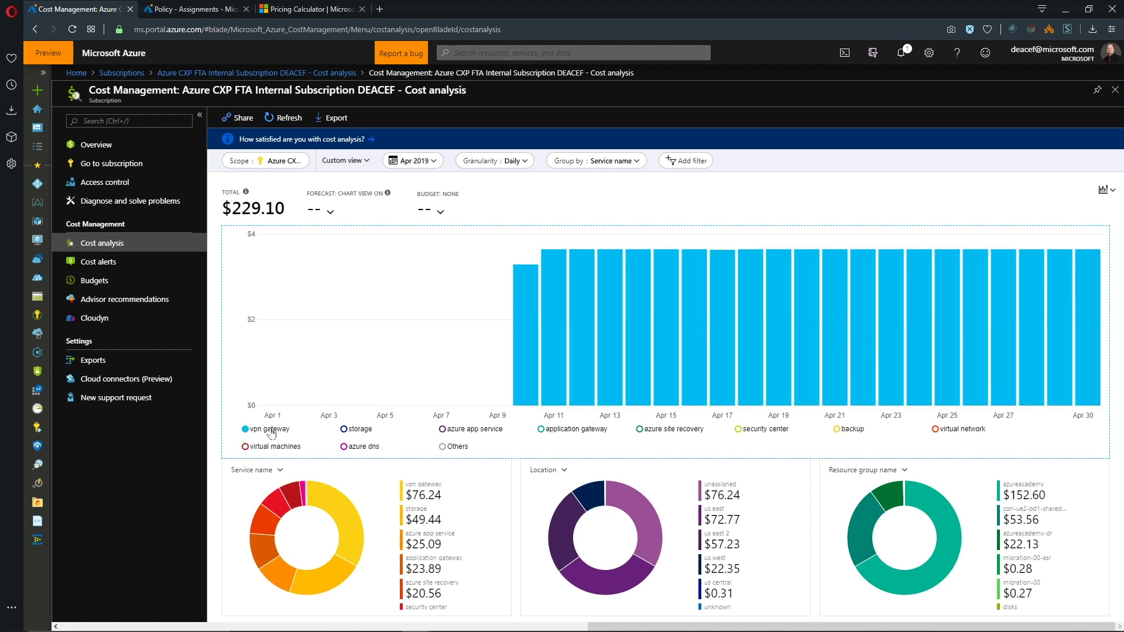
{"action": "left_click", "coordinate": [469, 432]}
{"action": "left_click", "coordinate": [565, 433]}
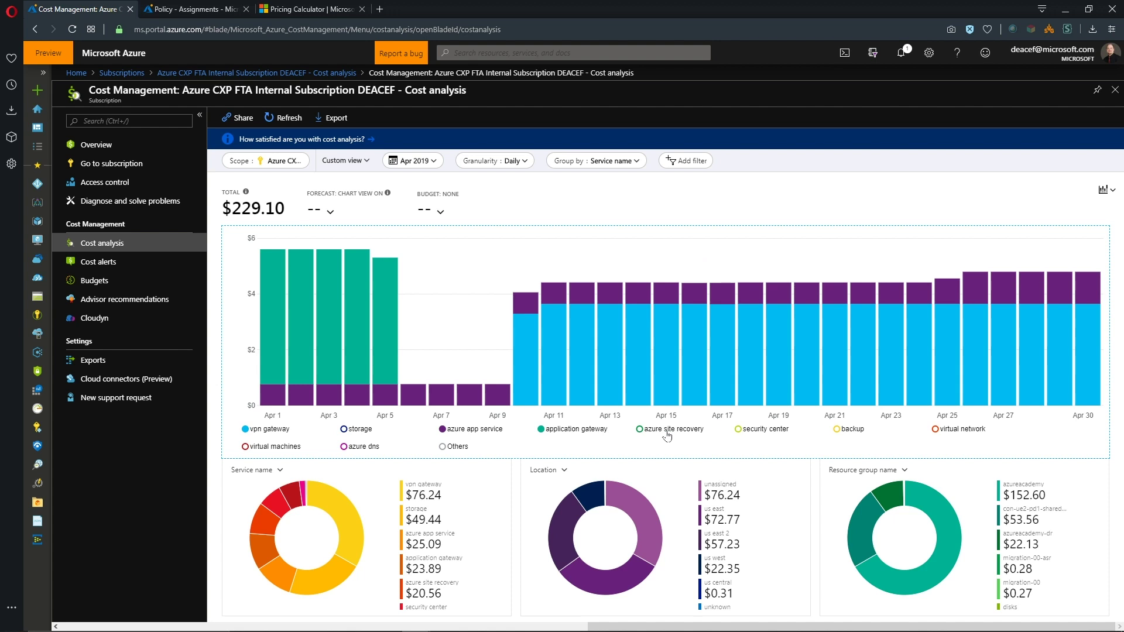
{"action": "double_click", "coordinate": [755, 432]}
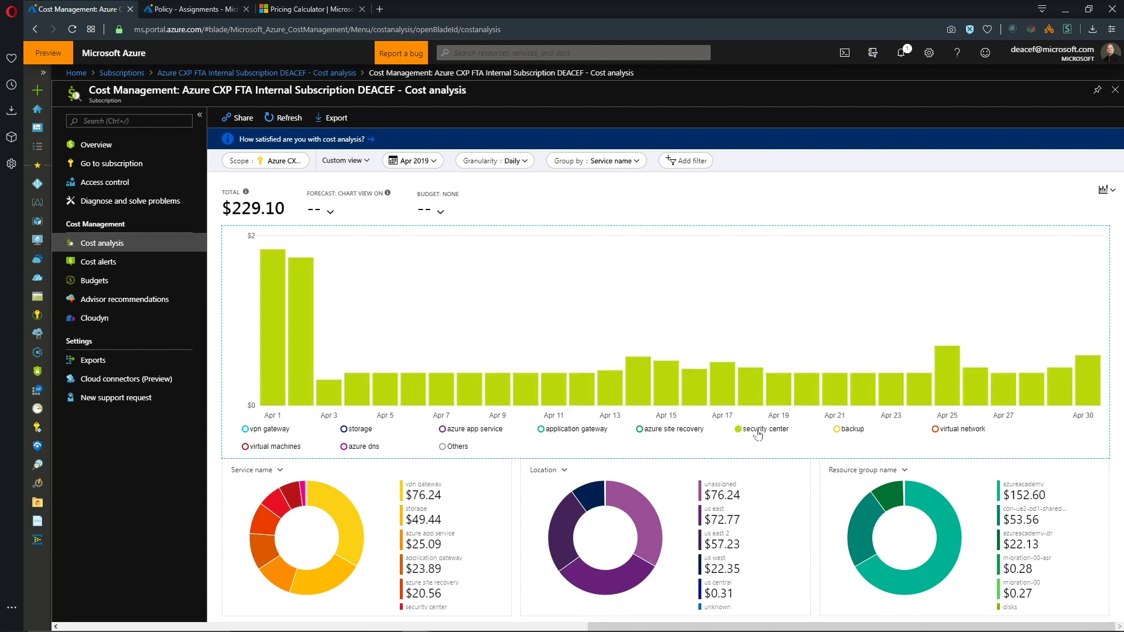
{"action": "double_click", "coordinate": [457, 448]}
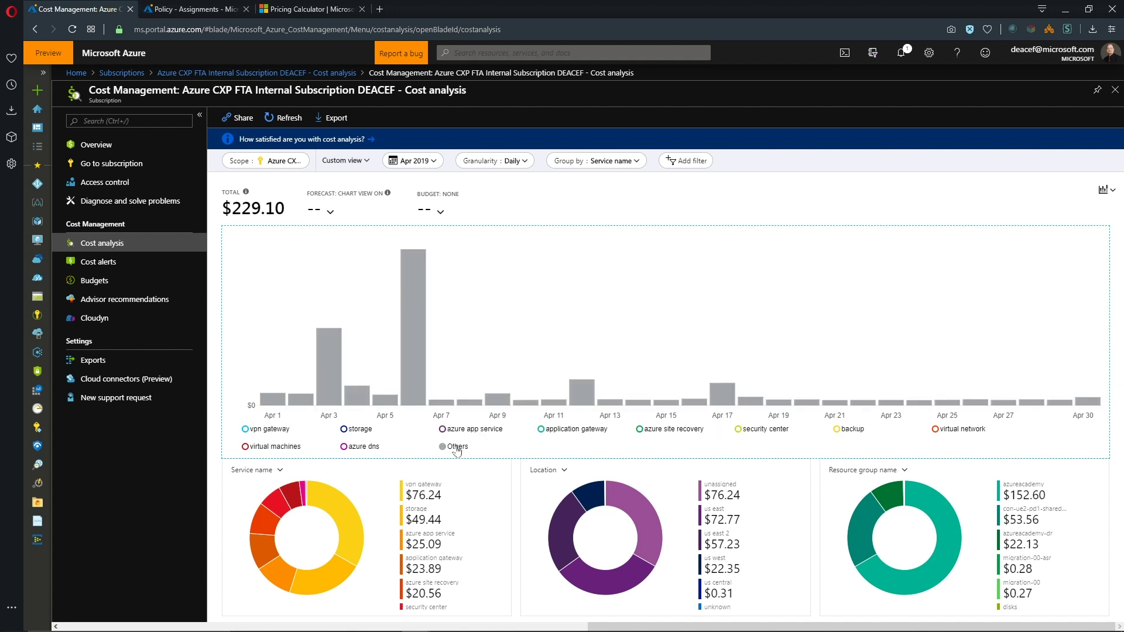
{"action": "left_click", "coordinate": [359, 446]}
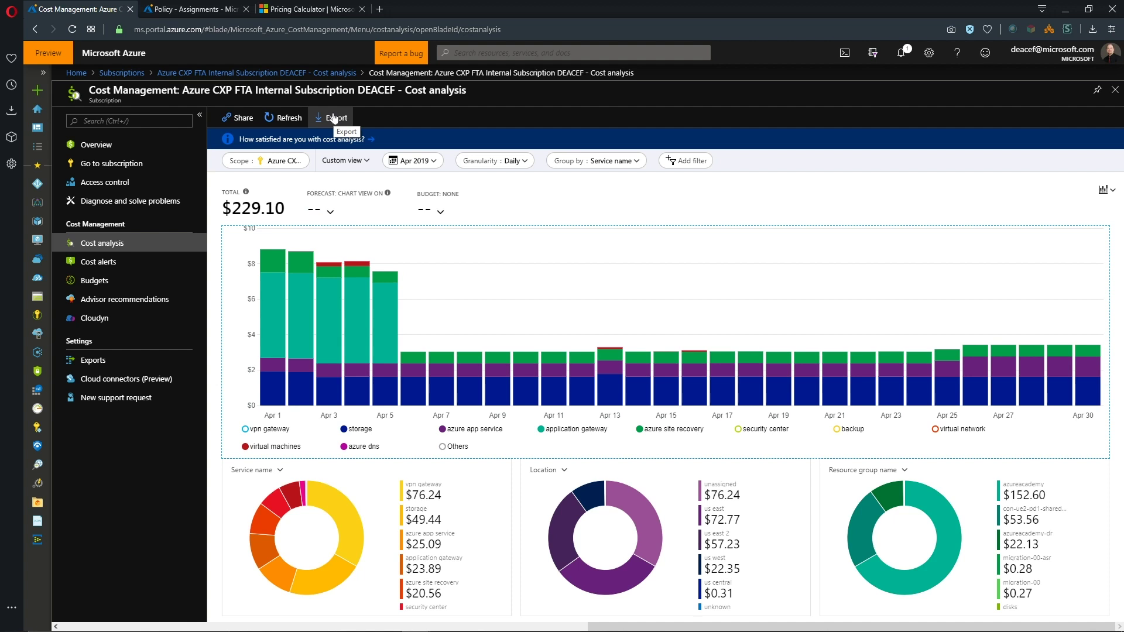
Step: Open the shared link to this cost view in a new browser tab and list the costs by resource
{"action": "left_click", "coordinate": [244, 124]}
{"action": "left_click", "coordinate": [1102, 174]}
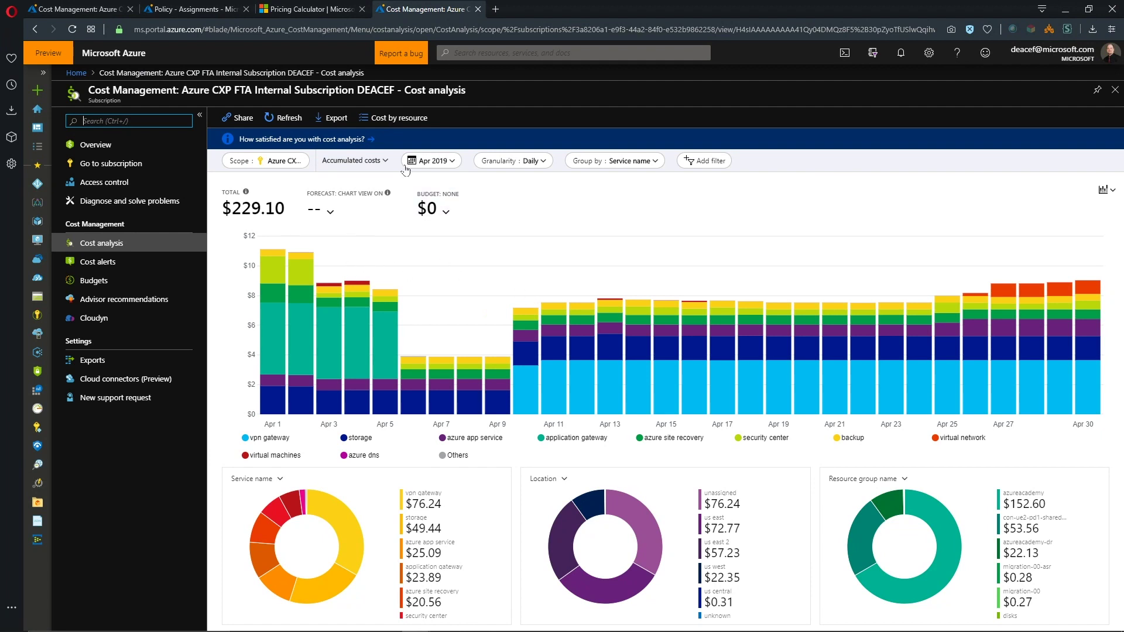
{"action": "left_click", "coordinate": [373, 124]}
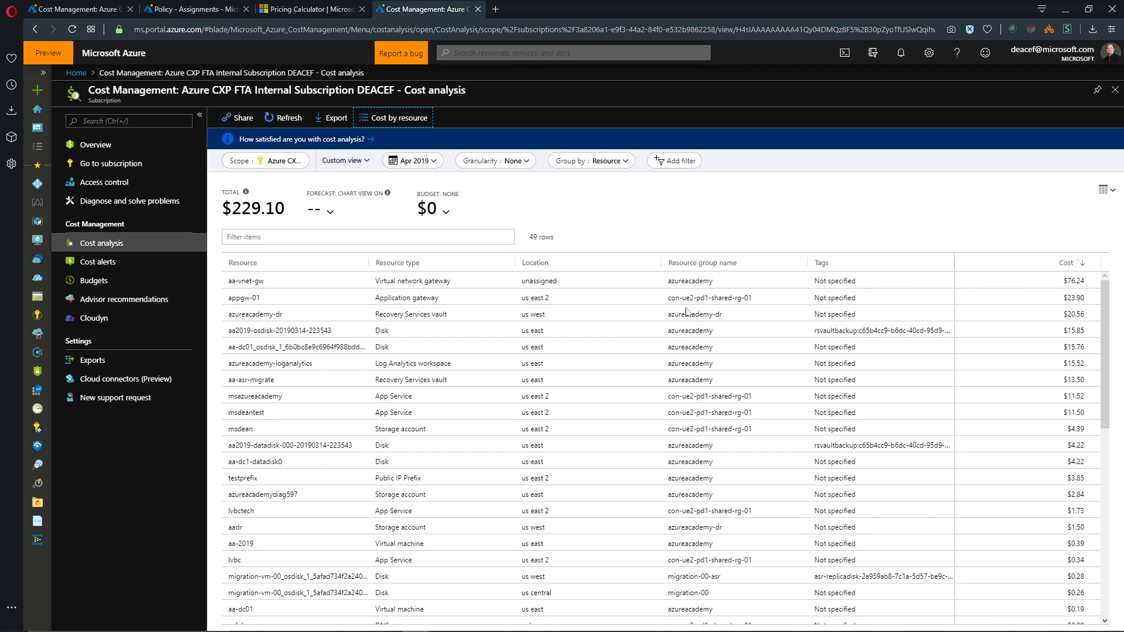
Step: Narrow the cost-by-resource view to the AzureAcademy resource group in the AA-Dev subscription
{"action": "left_click", "coordinate": [267, 164]}
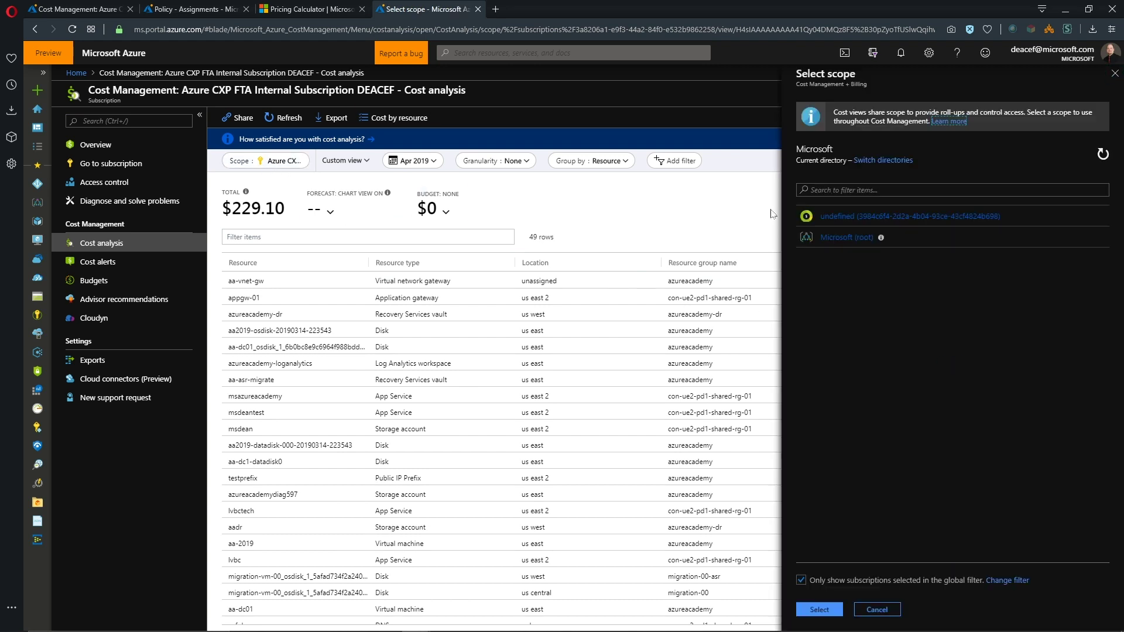
{"action": "left_click", "coordinate": [847, 236]}
{"action": "left_click", "coordinate": [846, 221]}
{"action": "left_click", "coordinate": [838, 219]}
{"action": "left_click", "coordinate": [858, 217]}
{"action": "double_click", "coordinate": [852, 217]}
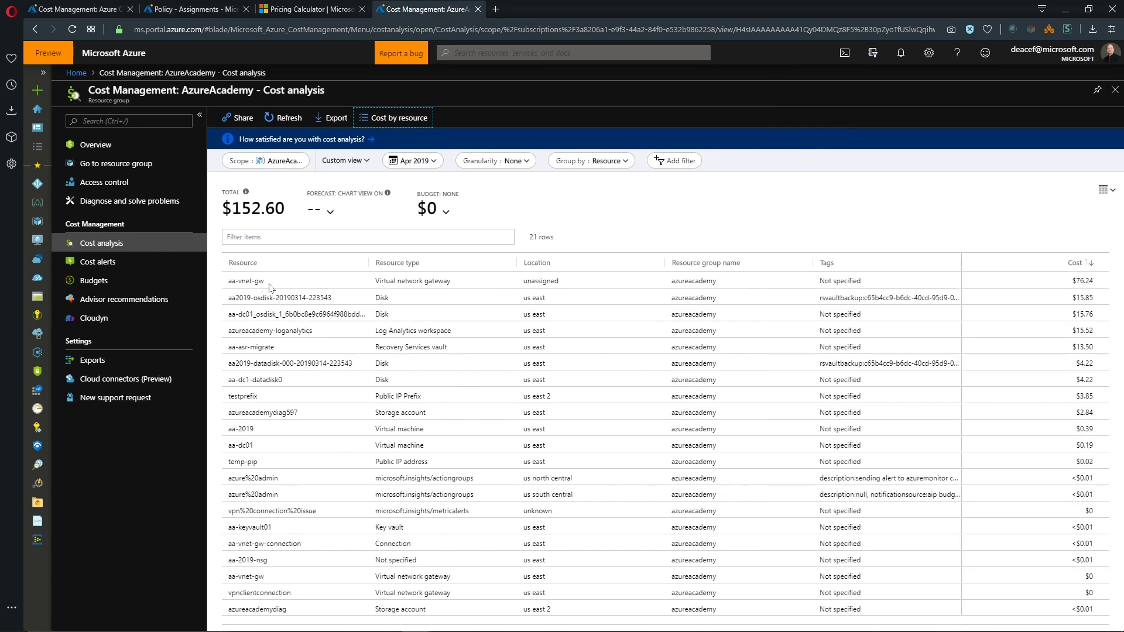
Step: Switch the cost-by-resource scope to the AzureAcademy-DR resource group
{"action": "left_click", "coordinate": [299, 165]}
{"action": "left_click", "coordinate": [850, 235]}
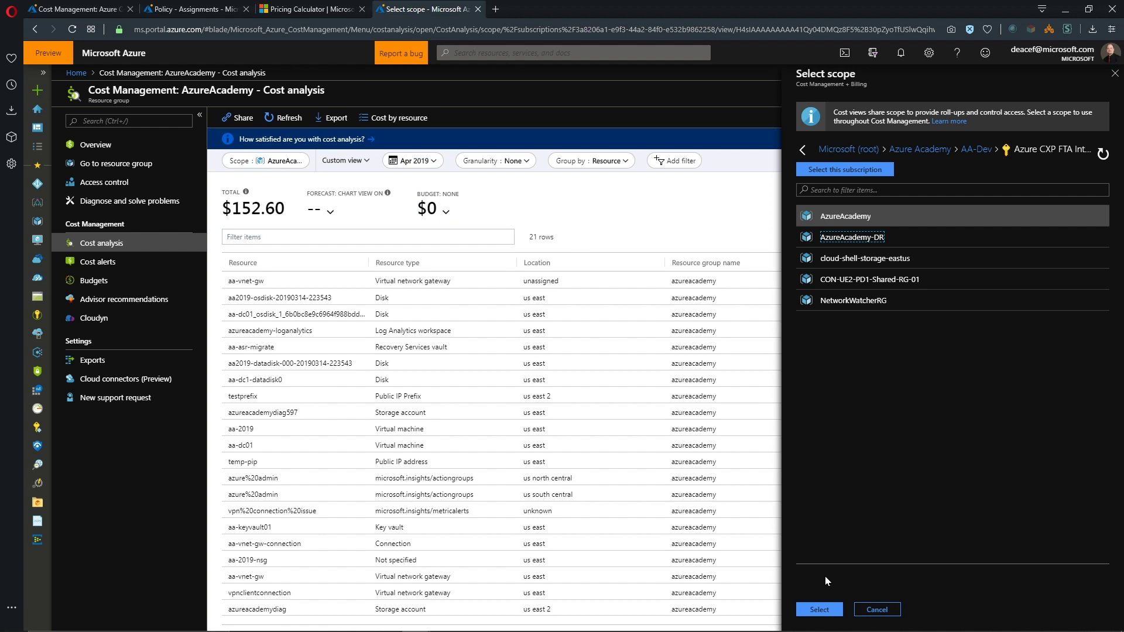
{"action": "left_click", "coordinate": [819, 609]}
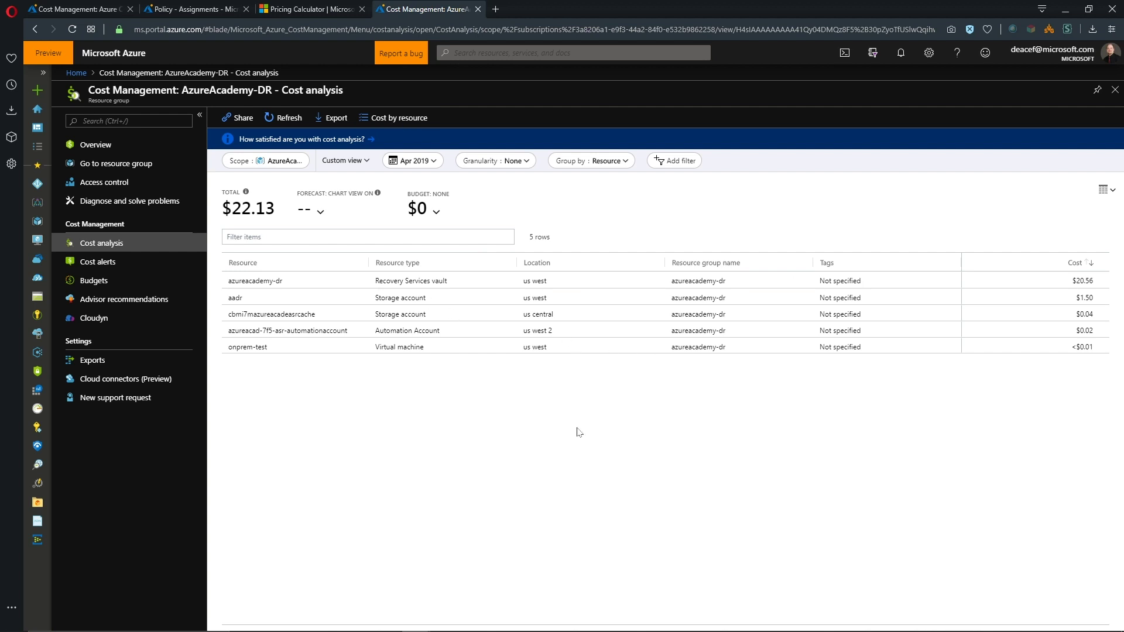
Step: Return the scope to the Azure CXP FTA Internal Subscription and show ungrouped daily costs as stacked columns
{"action": "left_click", "coordinate": [266, 161]}
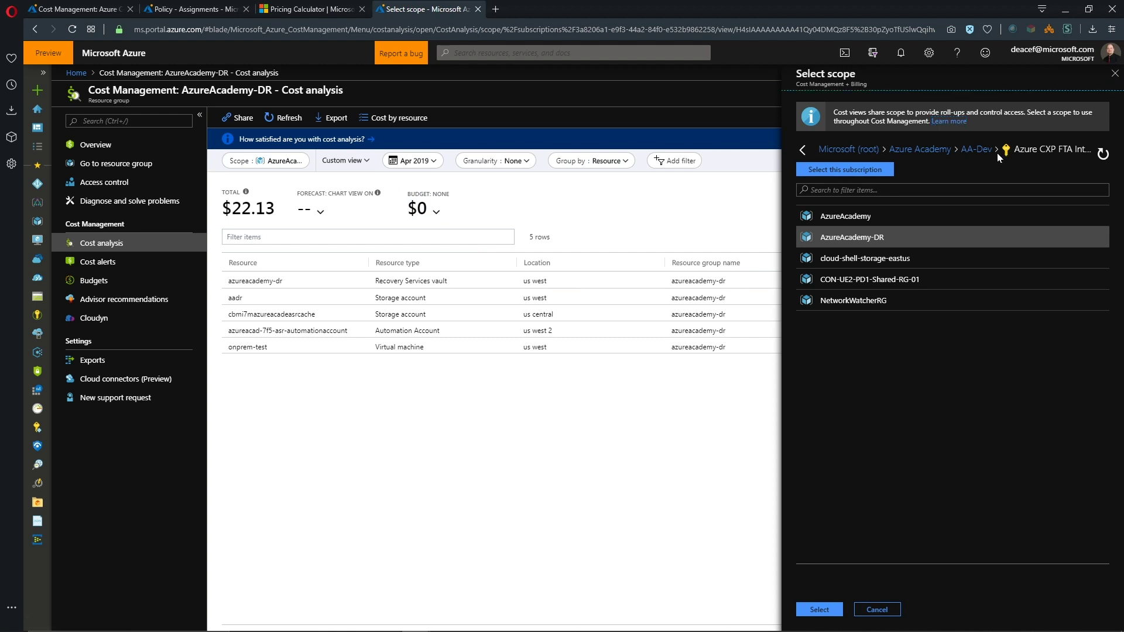
{"action": "left_click", "coordinate": [845, 169]}
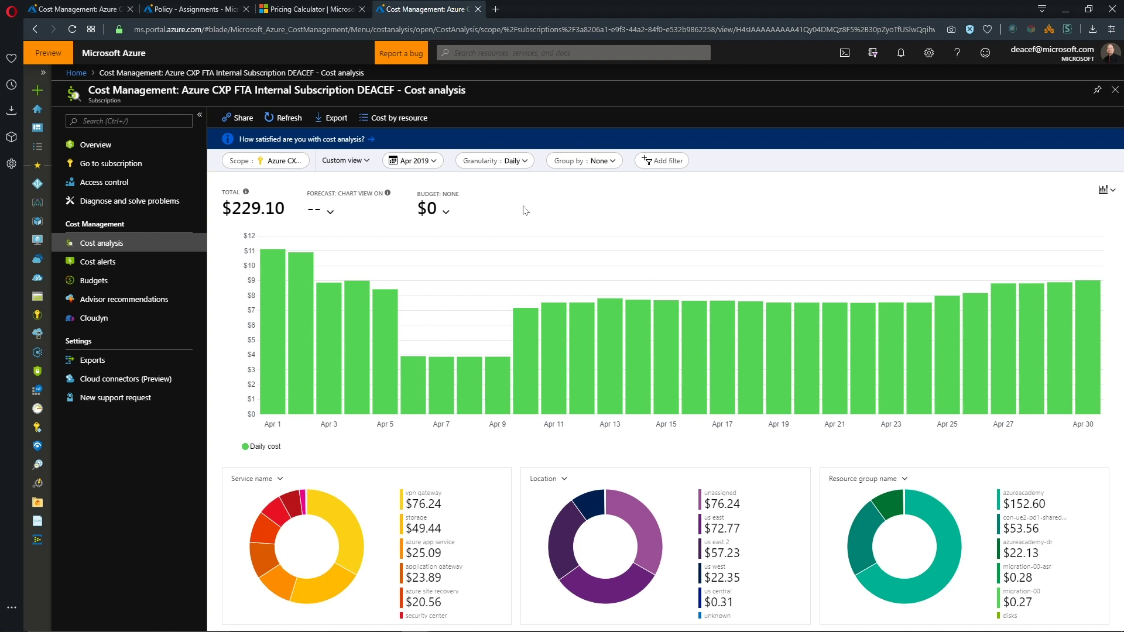
Step: Start a new budget named MyFirstBudget with an amount of 100 that resets monthly
{"action": "left_click", "coordinate": [434, 209]}
{"action": "left_click", "coordinate": [446, 240]}
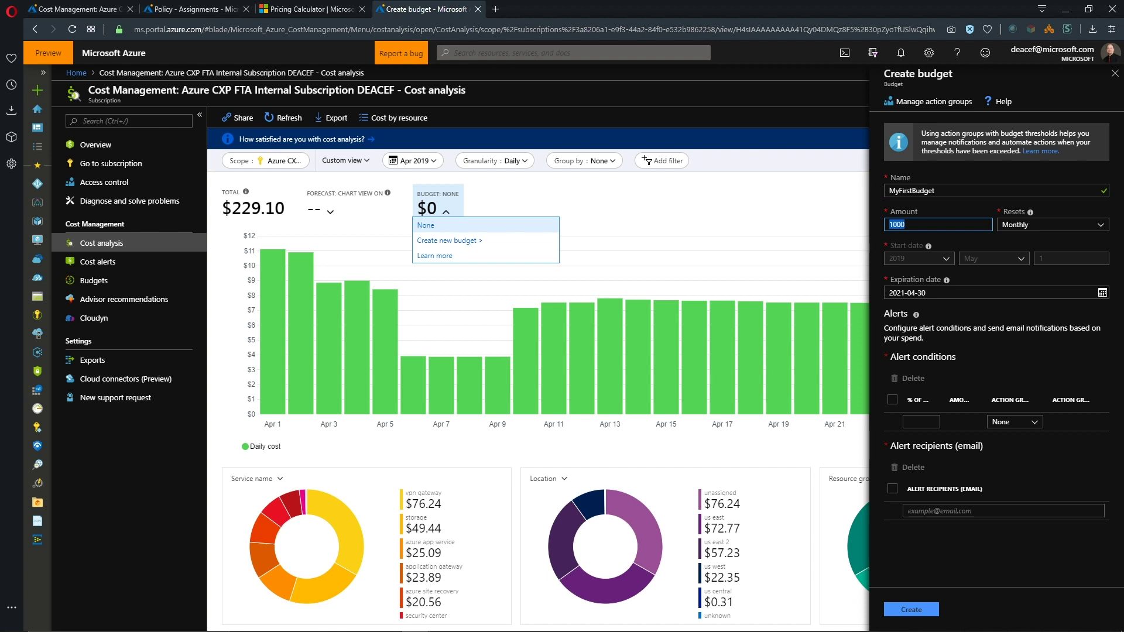
{"action": "type", "text": "100"}
{"action": "key", "text": "Tab"}
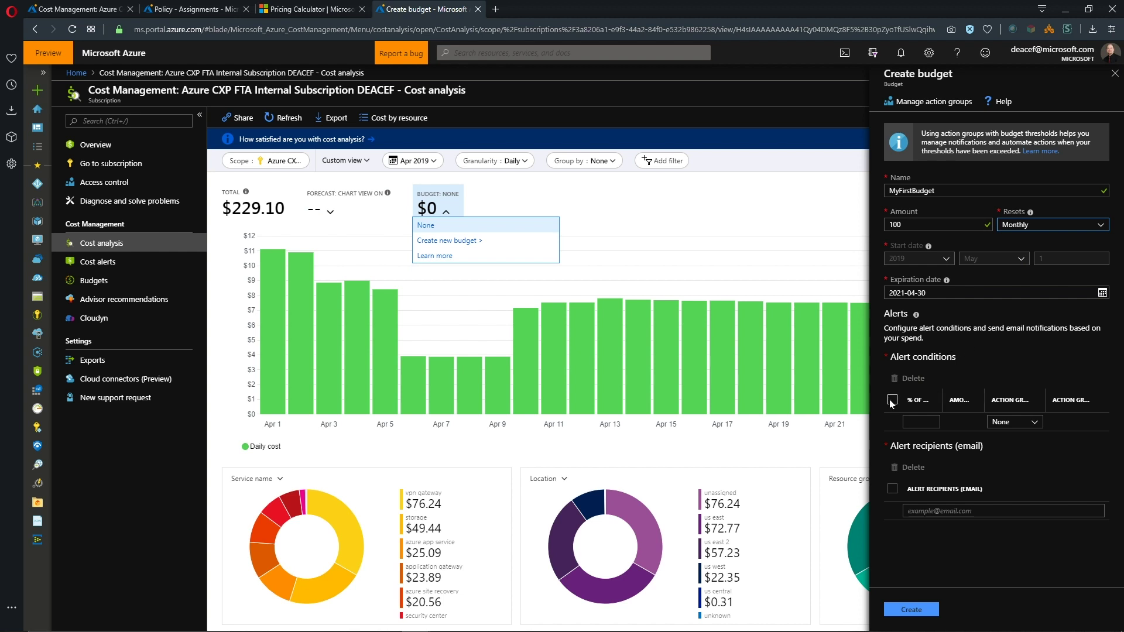
Step: Add an alert condition at 80% of the budget that uses the Azure Admin action group
{"action": "left_click", "coordinate": [921, 421]}
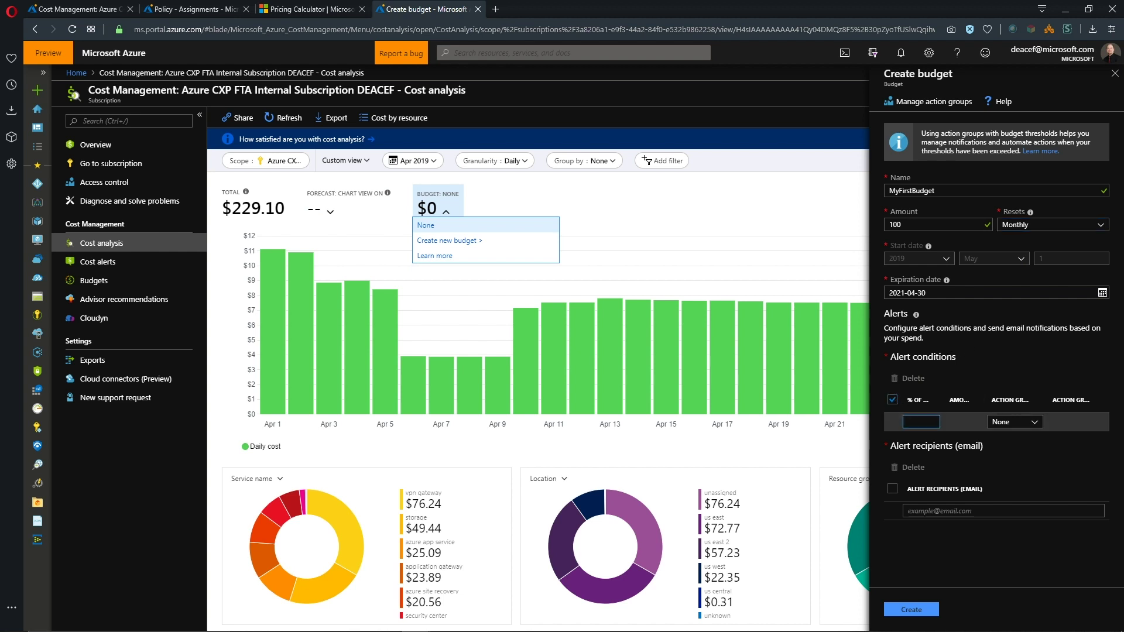
{"action": "type", "text": "80"}
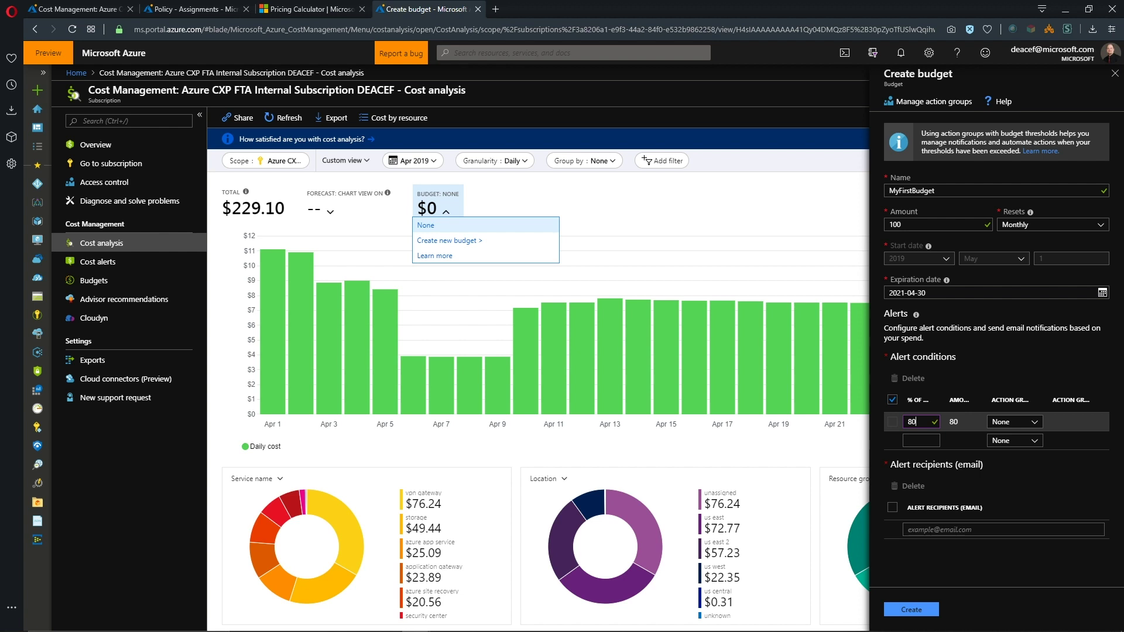
{"action": "key", "text": "Tab"}
{"action": "left_click", "coordinate": [1015, 427]}
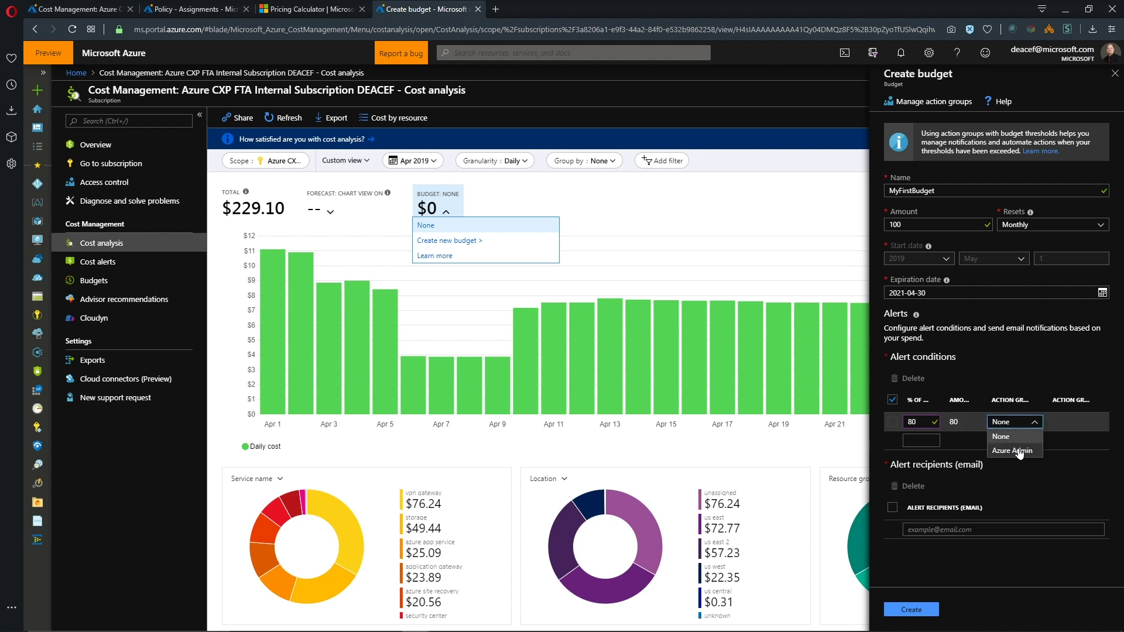
{"action": "left_click", "coordinate": [1019, 451]}
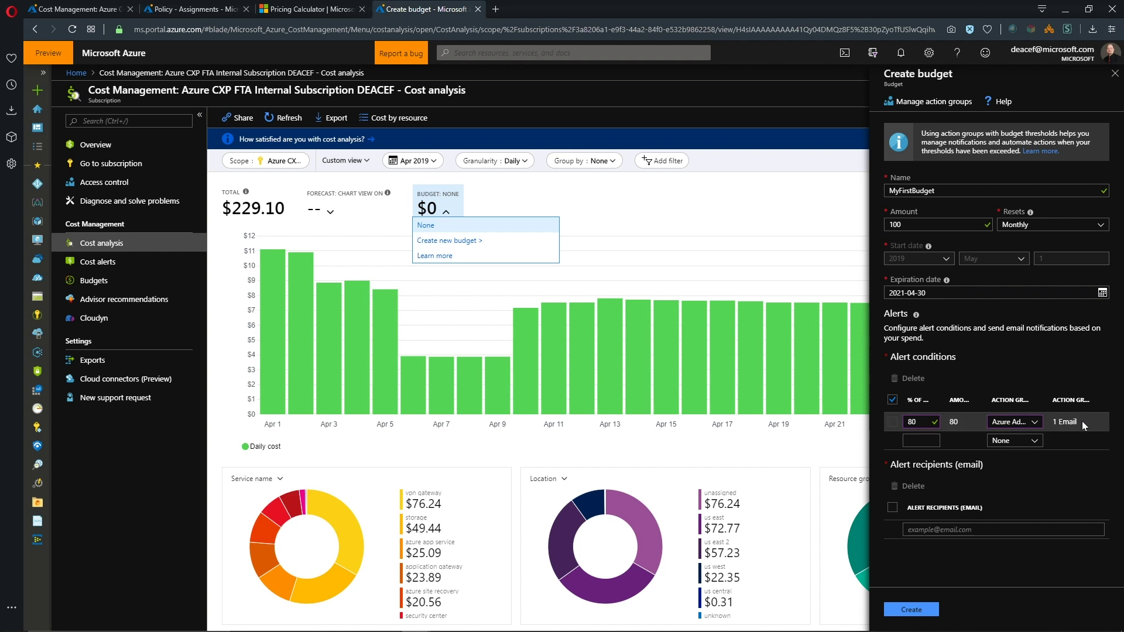
{"action": "left_click", "coordinate": [892, 508]}
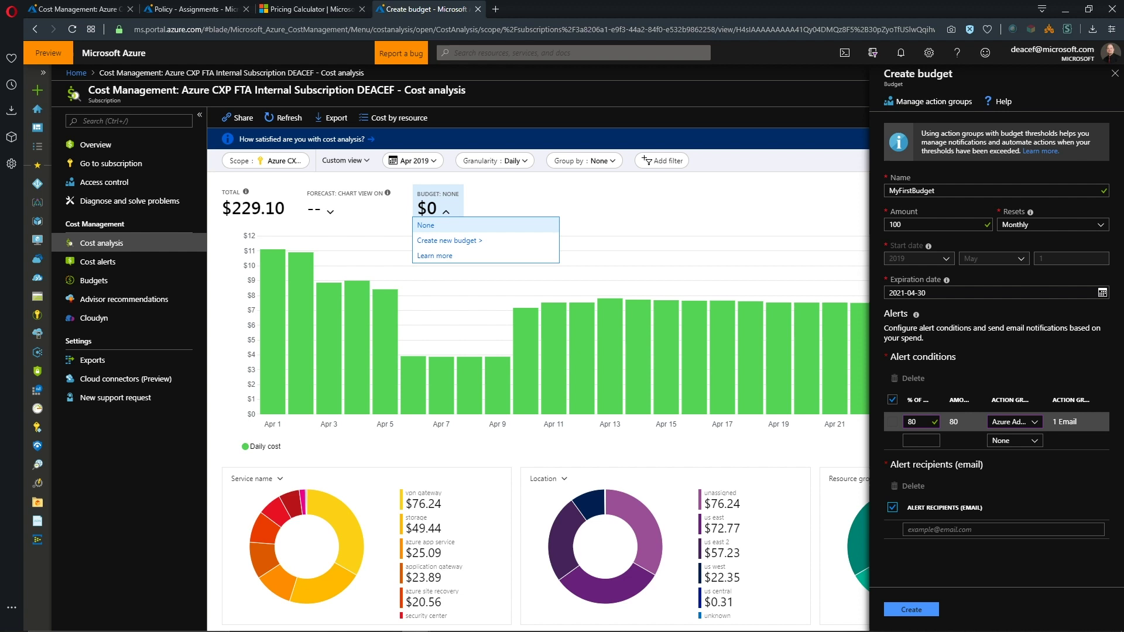
{"action": "left_click", "coordinate": [893, 509]}
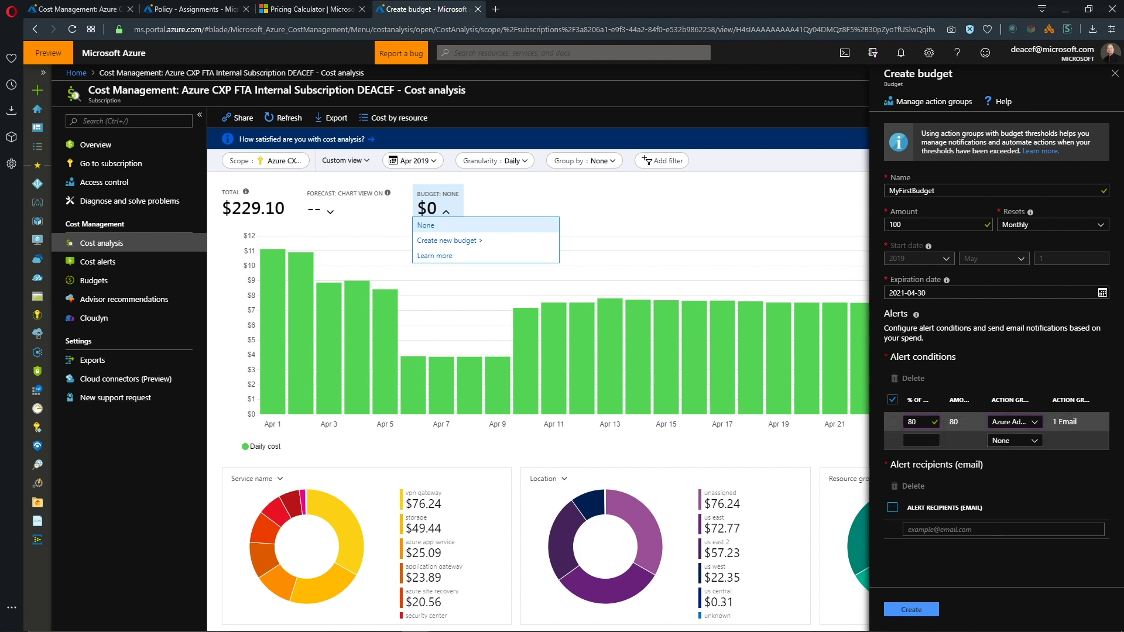
Step: Add a second alert condition at 90% with the Azure Admin action group and create the budget
{"action": "left_click", "coordinate": [921, 441]}
{"action": "type", "text": "90"}
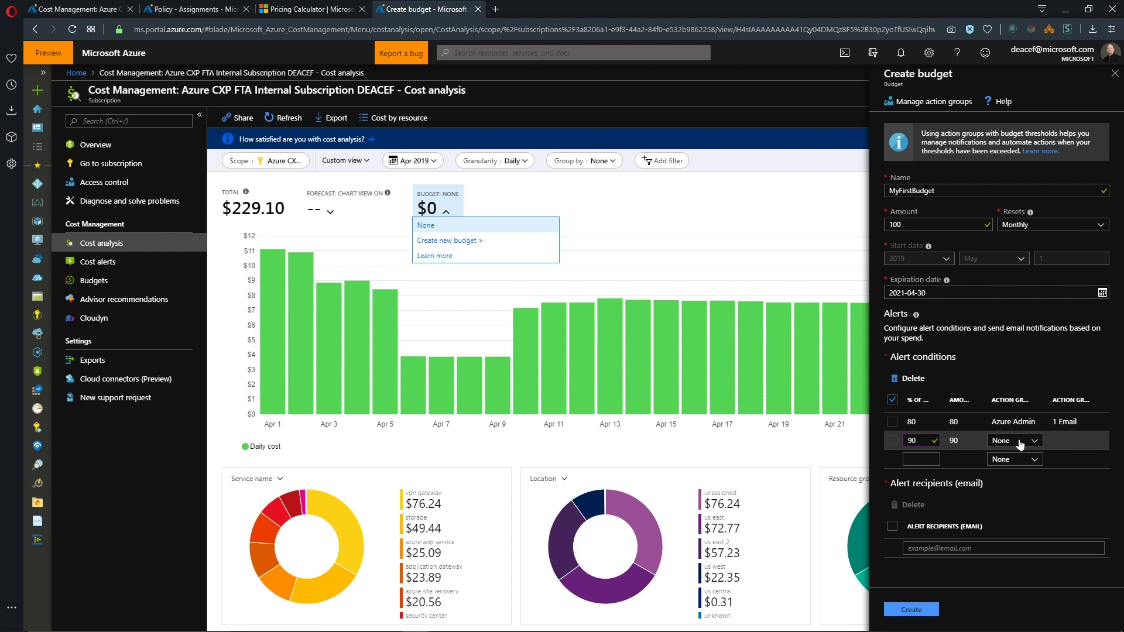
{"action": "left_click", "coordinate": [1018, 442]}
{"action": "left_click", "coordinate": [1010, 469]}
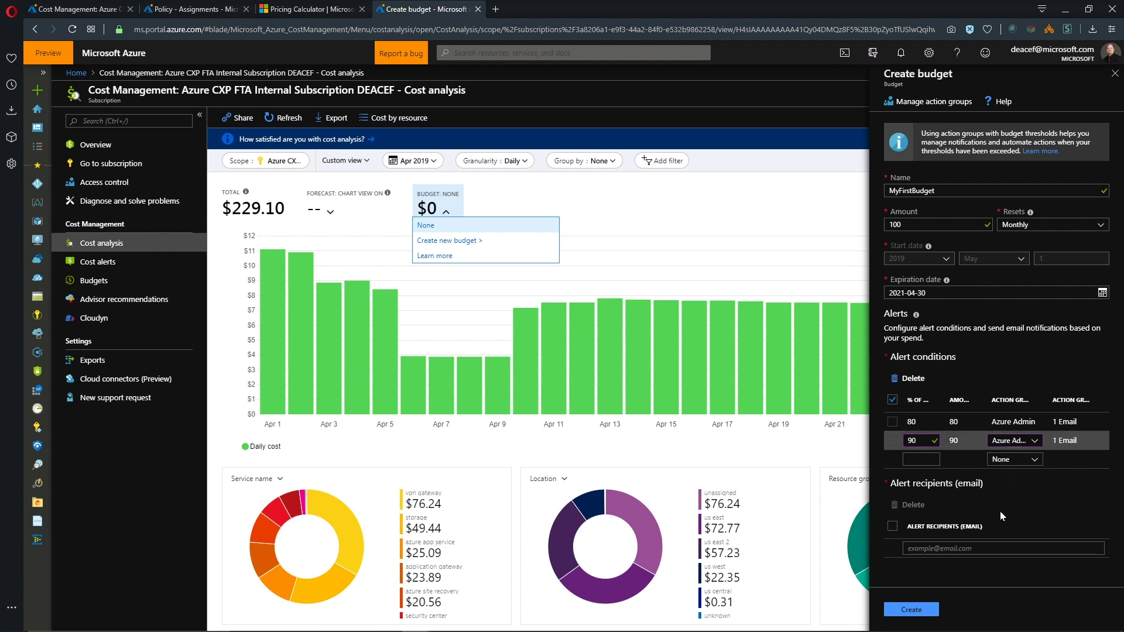
{"action": "left_click", "coordinate": [914, 609]}
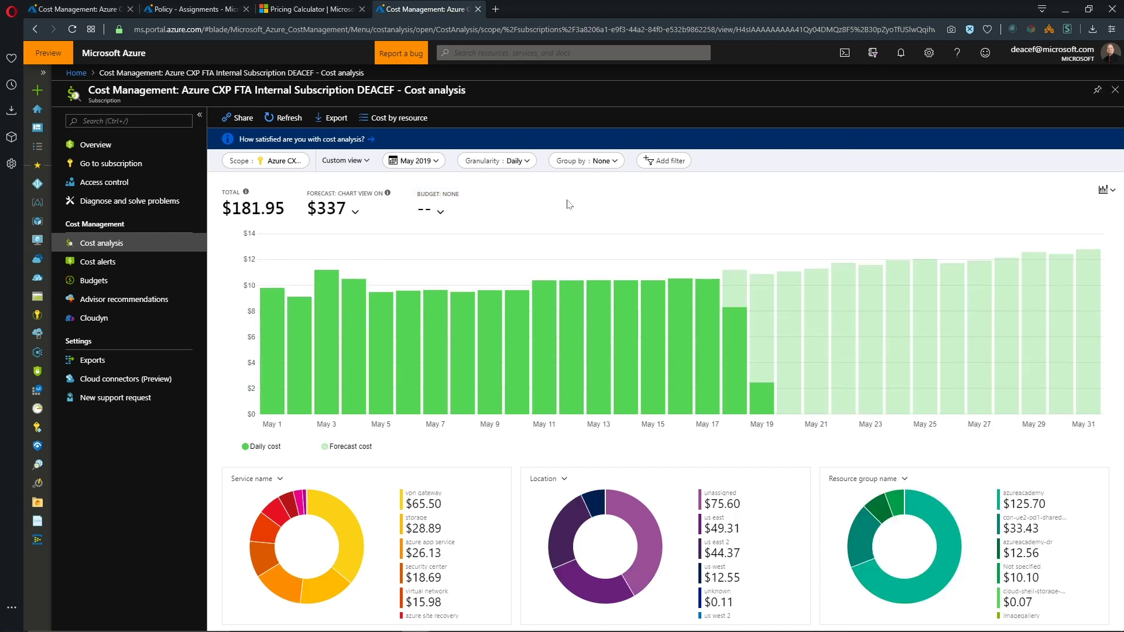
Step: Apply MyFirstBudget to the May 2019 daily cost chart and inspect the May 19 bar
{"action": "left_click", "coordinate": [439, 212]}
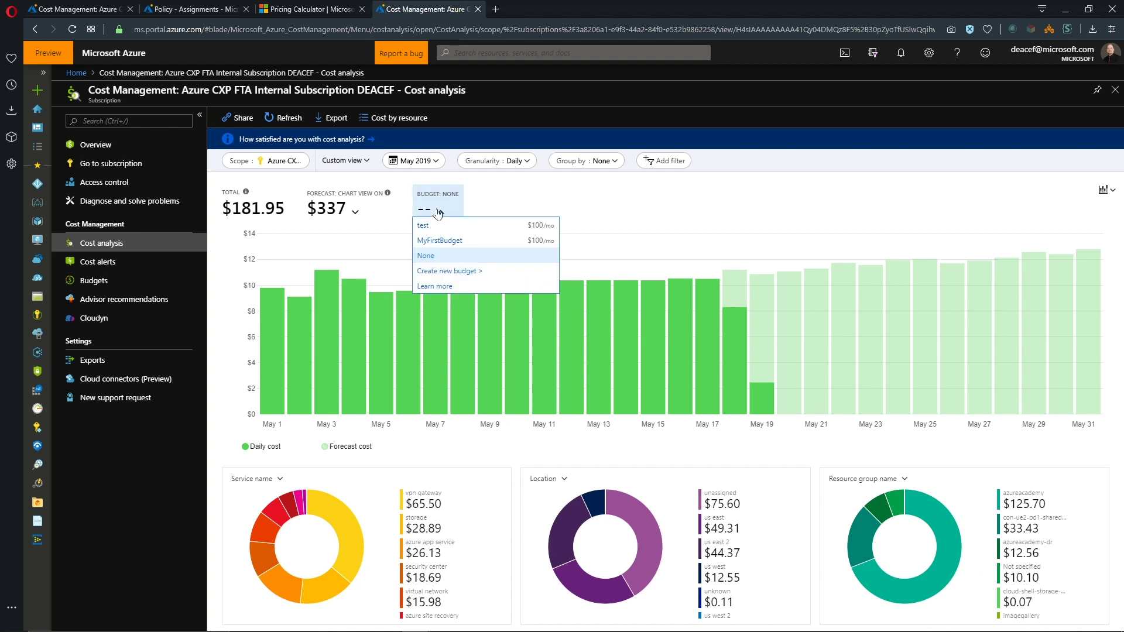
{"action": "left_click", "coordinate": [442, 241]}
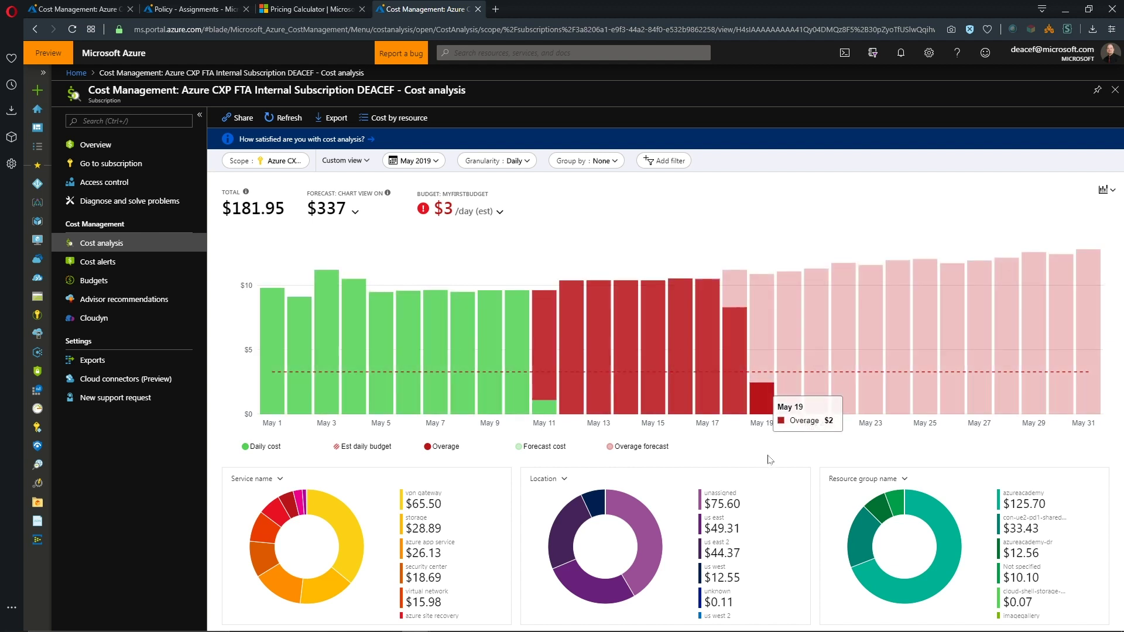
{"action": "mouse_move", "coordinate": [769, 402]}
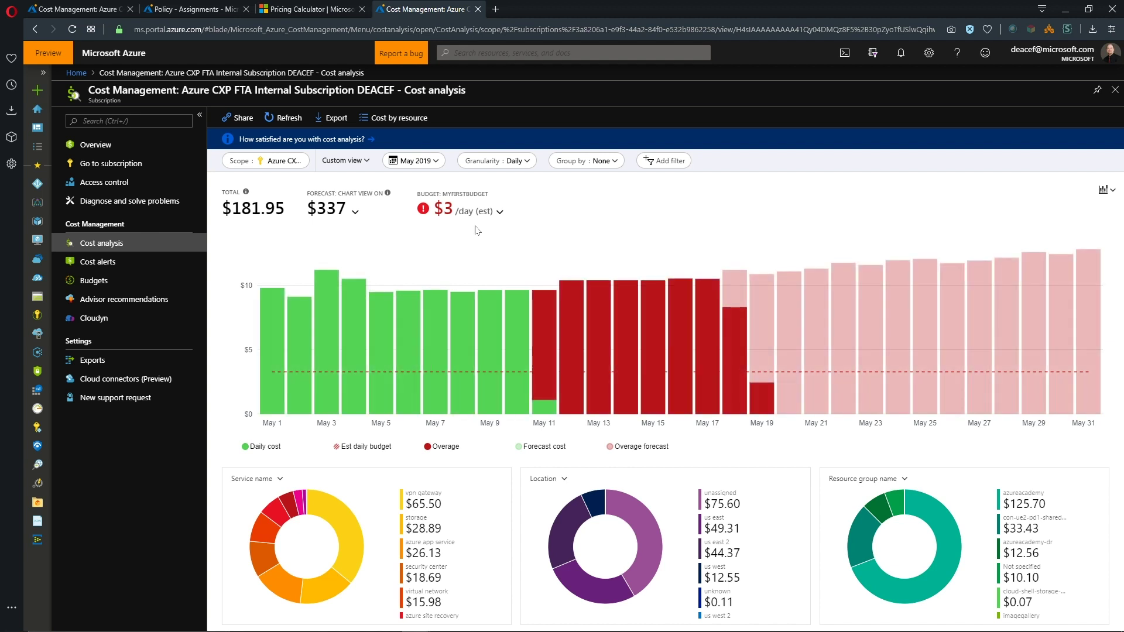
Step: Clear the budget from the daily cost chart and reapply MyFirstBudget to compare the two views
{"action": "left_click", "coordinate": [489, 210]}
{"action": "left_click", "coordinate": [433, 259]}
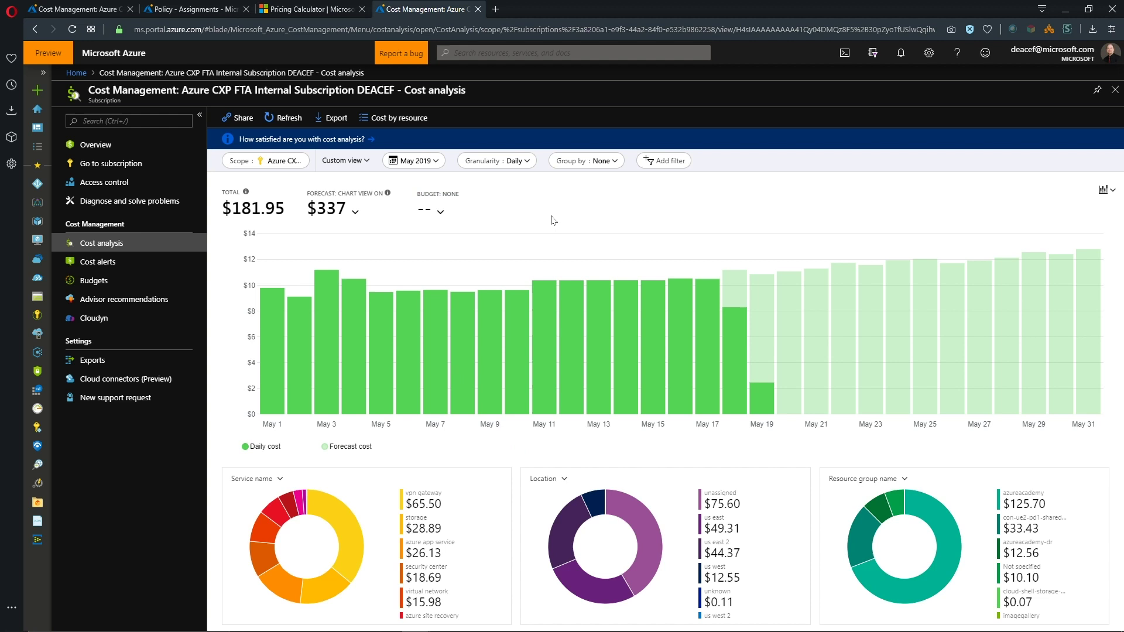
{"action": "left_click", "coordinate": [436, 211]}
{"action": "left_click", "coordinate": [444, 240]}
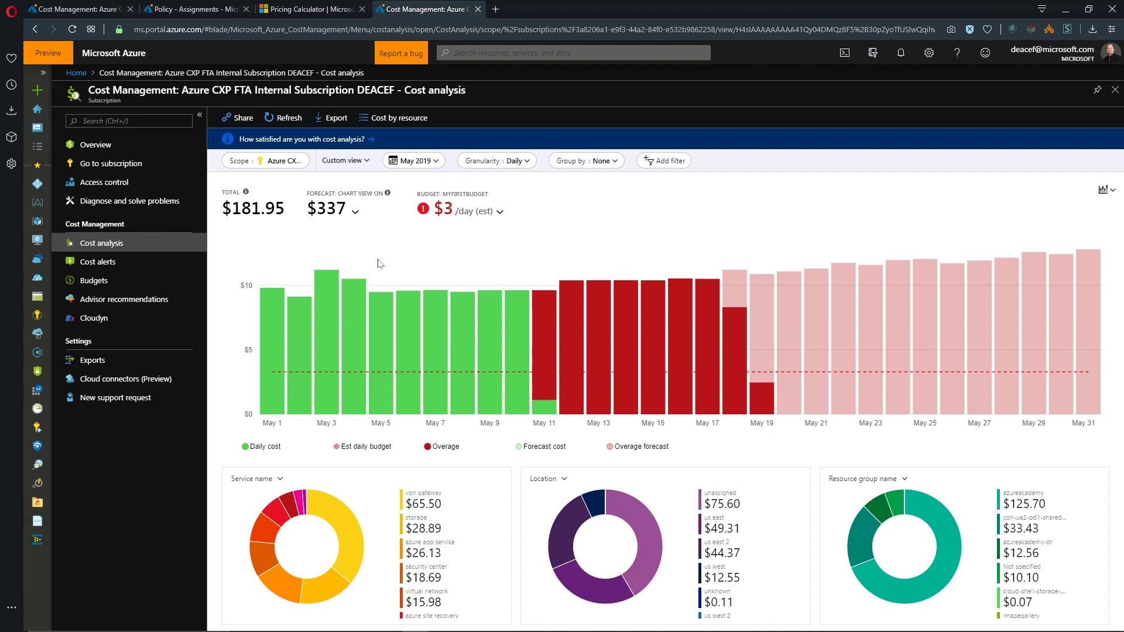
Step: Review the role assignments in the subscription's access control, grouped by role
{"action": "left_click", "coordinate": [100, 182]}
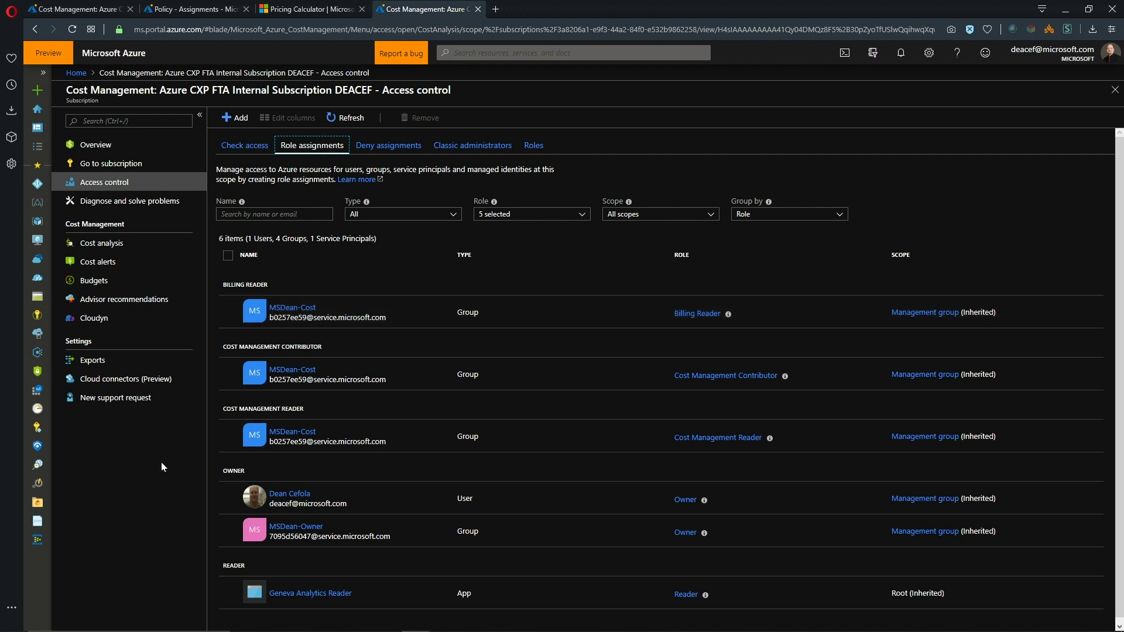
Step: Switch to the browser tab with Azure Policy and filter the Azure Academy definitions to custom initiatives
{"action": "left_click", "coordinate": [182, 9]}
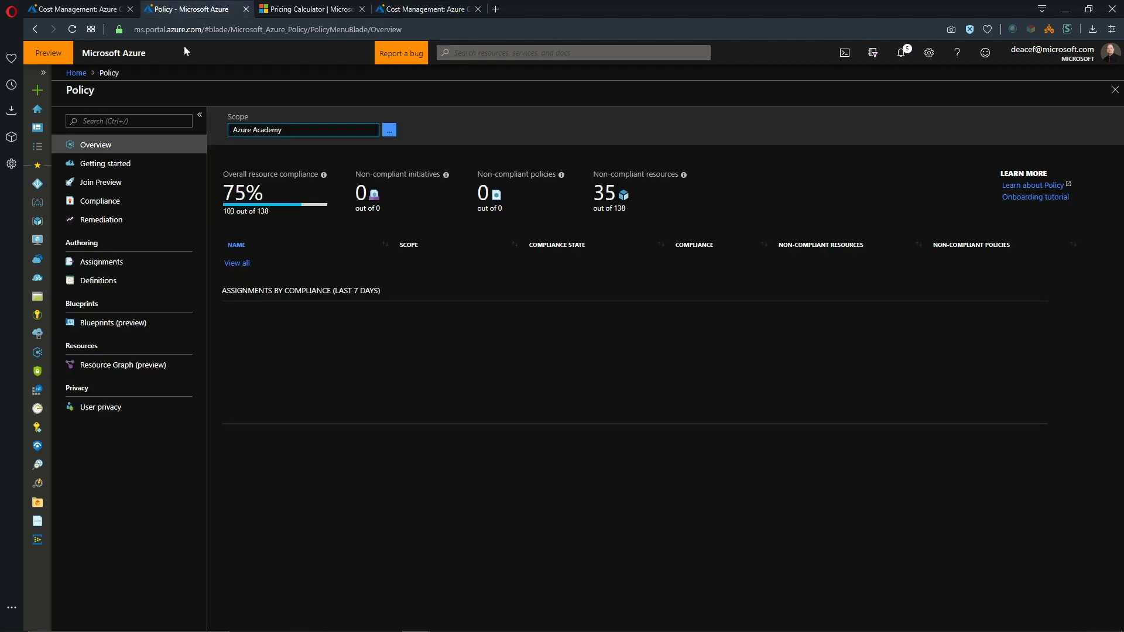
{"action": "left_click", "coordinate": [97, 282]}
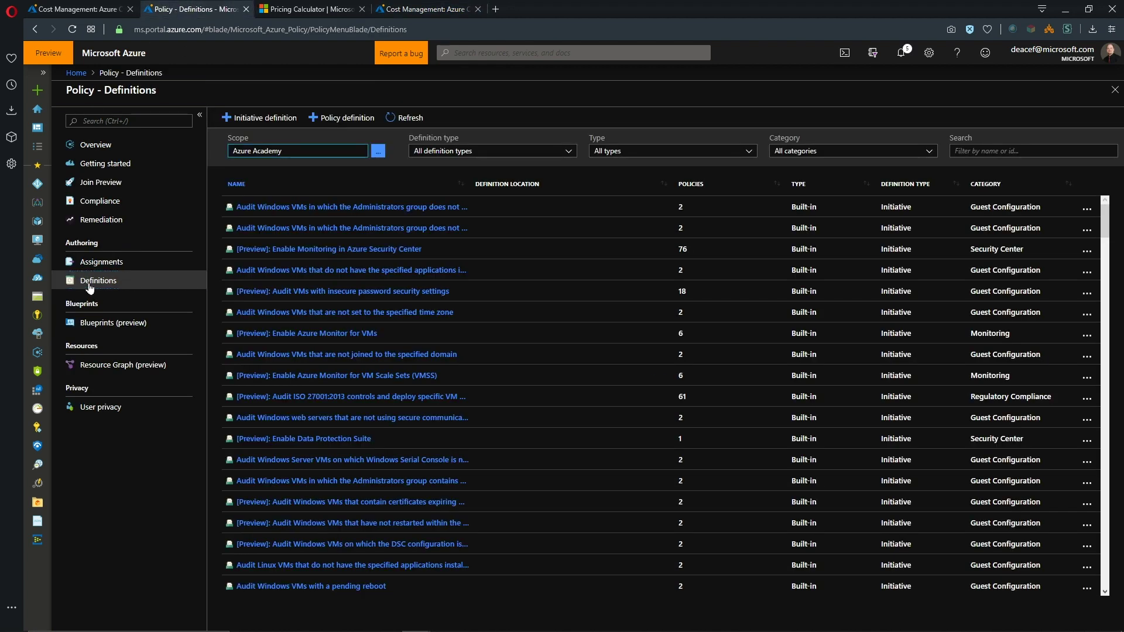
{"action": "left_click", "coordinate": [455, 151]}
{"action": "left_click", "coordinate": [438, 179]}
{"action": "left_click", "coordinate": [612, 151]}
{"action": "left_click", "coordinate": [606, 180]}
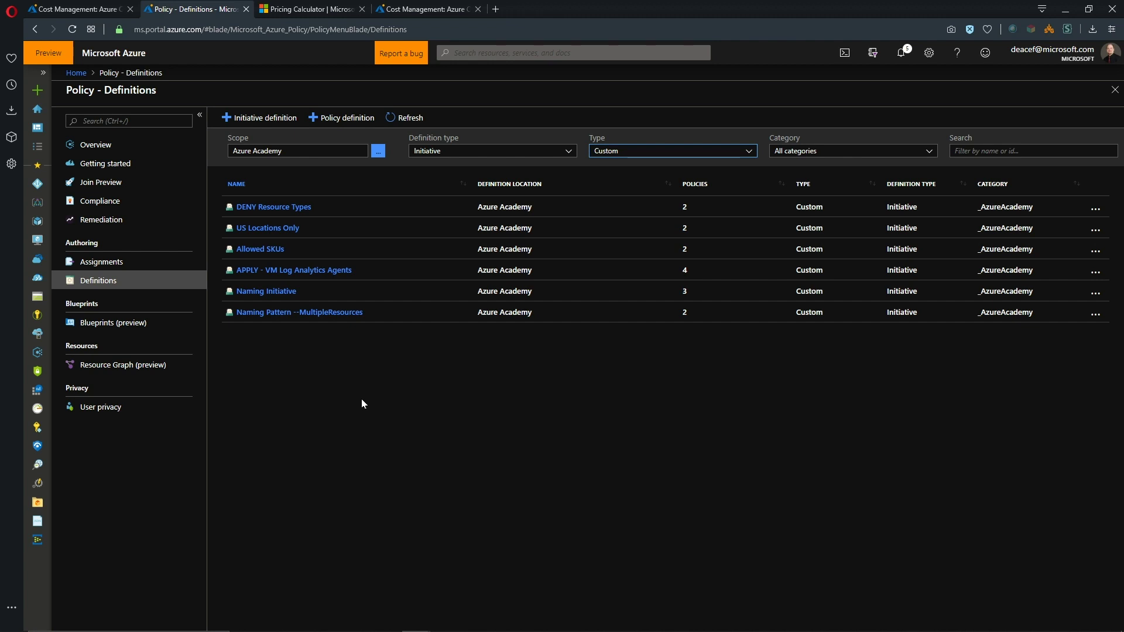
Step: Start an initiative definition named Cost Tagging in the existing _AzureAcademy category, described as applying a default Costcode tag to all resource groups and resources
{"action": "left_click", "coordinate": [280, 118]}
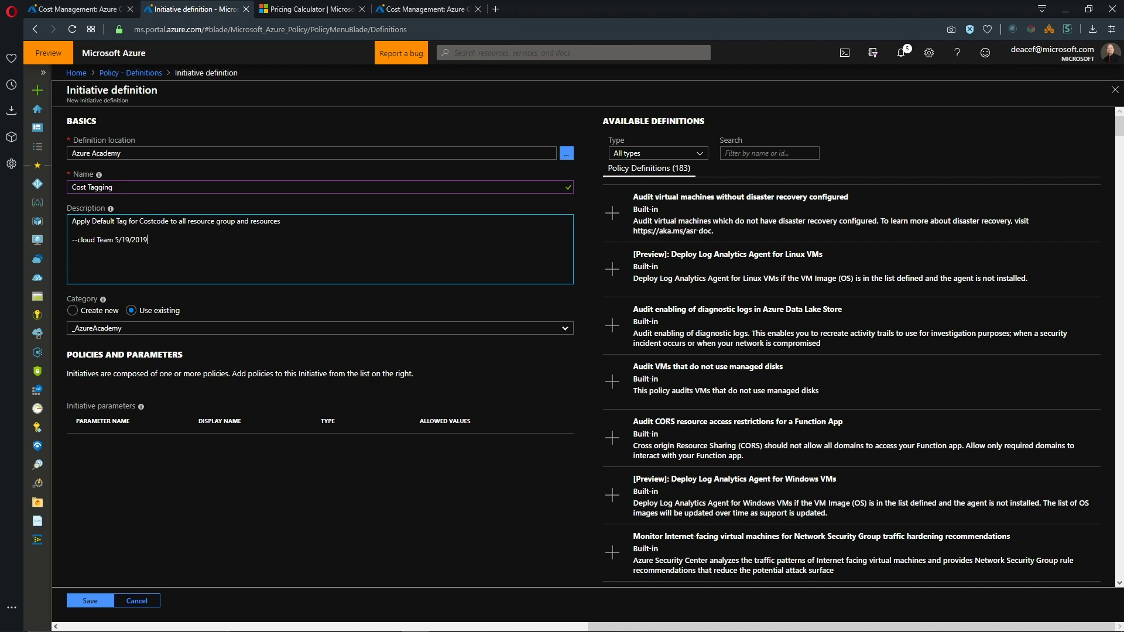
{"action": "key", "text": "shift+Home"}
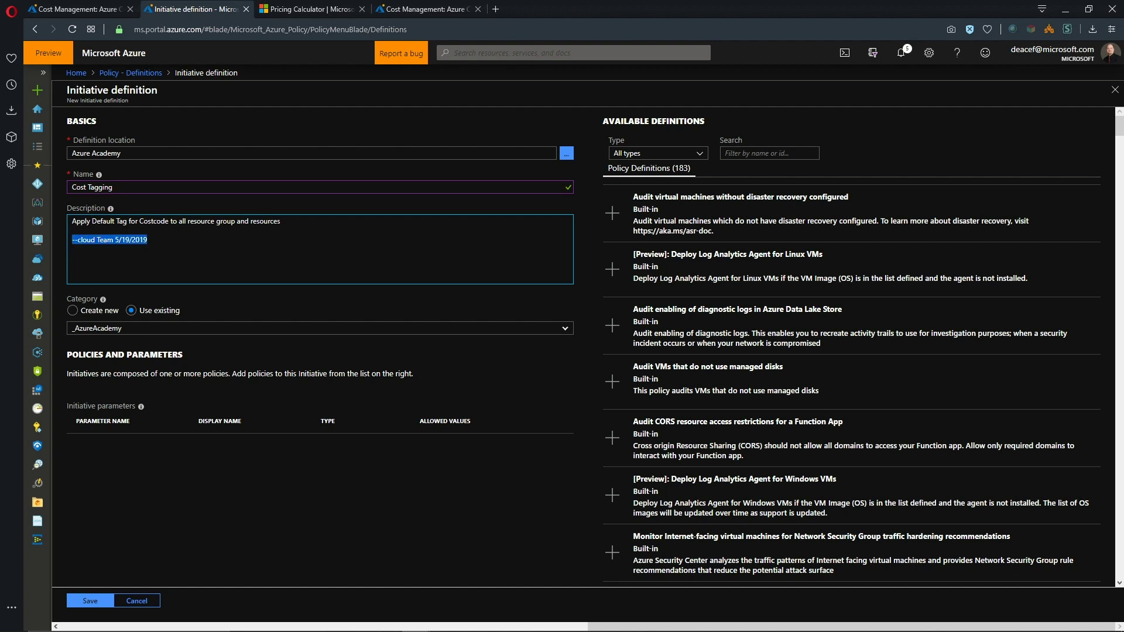
{"action": "left_click", "coordinate": [147, 240]}
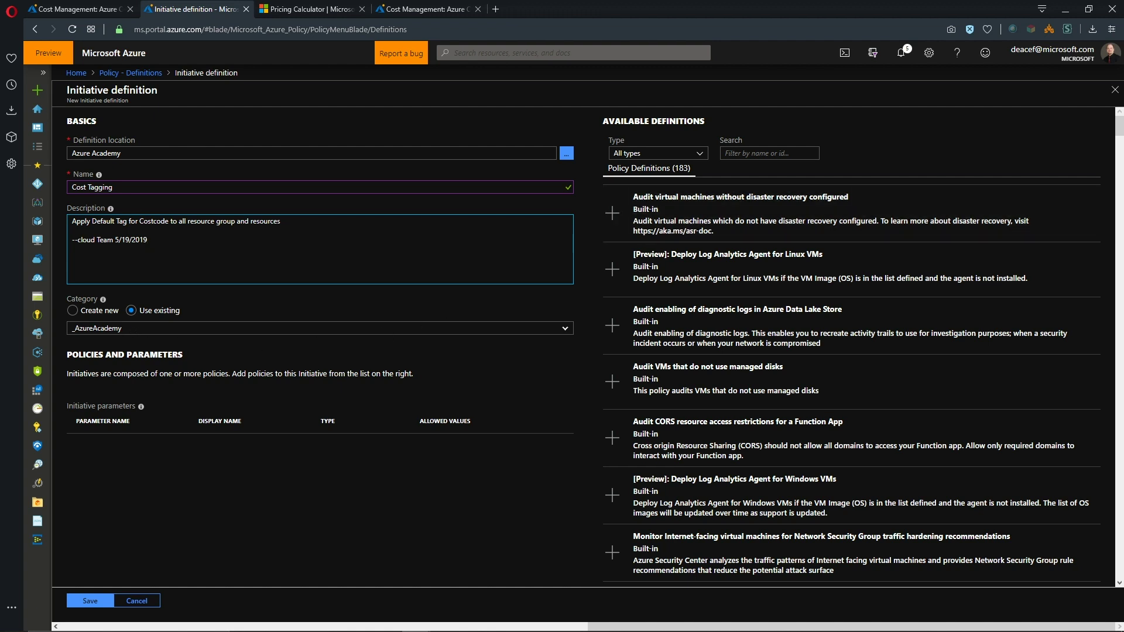
Step: Find the append tag policies and add "Append tag and its default value to resource groups" and "Append tag and its value from the resource group"
{"action": "left_click", "coordinate": [761, 153]}
{"action": "type", "text": "append tag"}
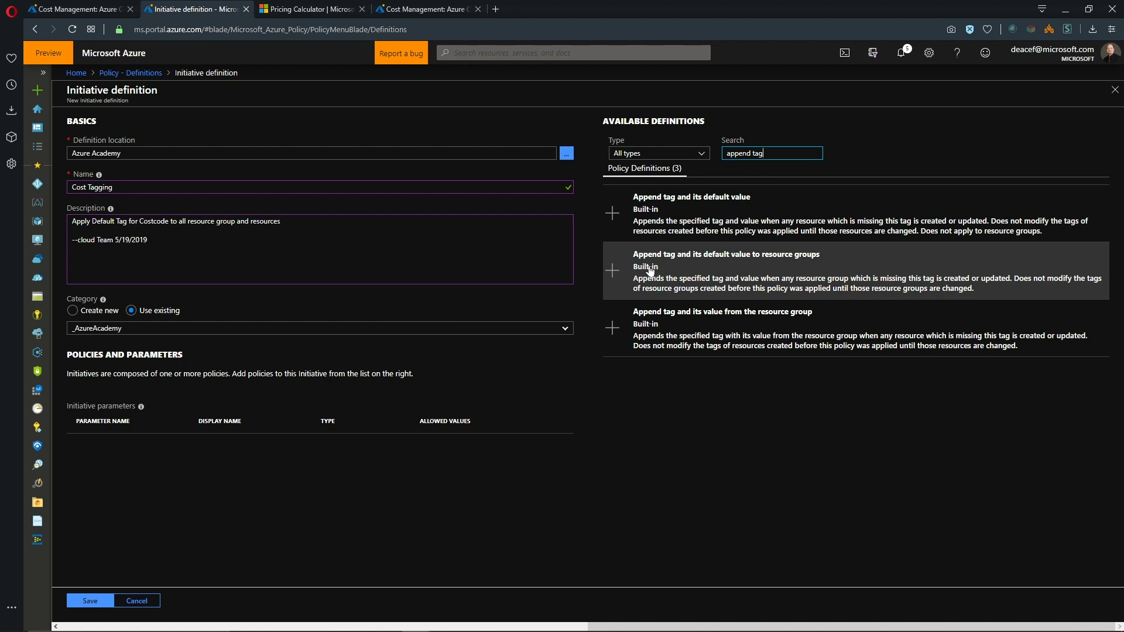
{"action": "left_click", "coordinate": [613, 273]}
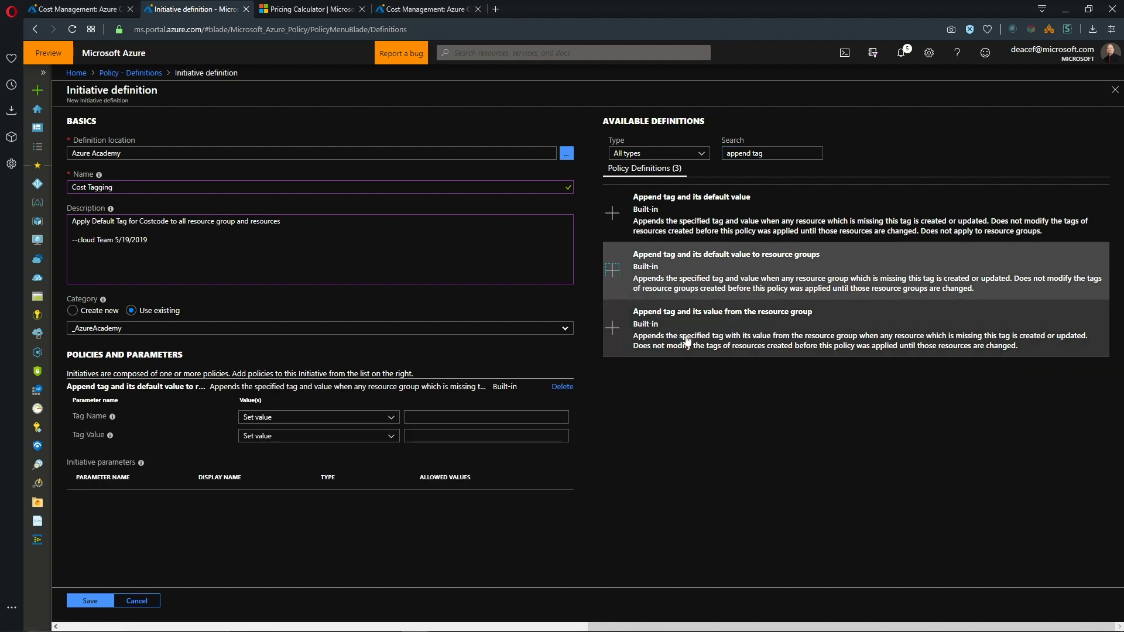
{"action": "left_click", "coordinate": [612, 329]}
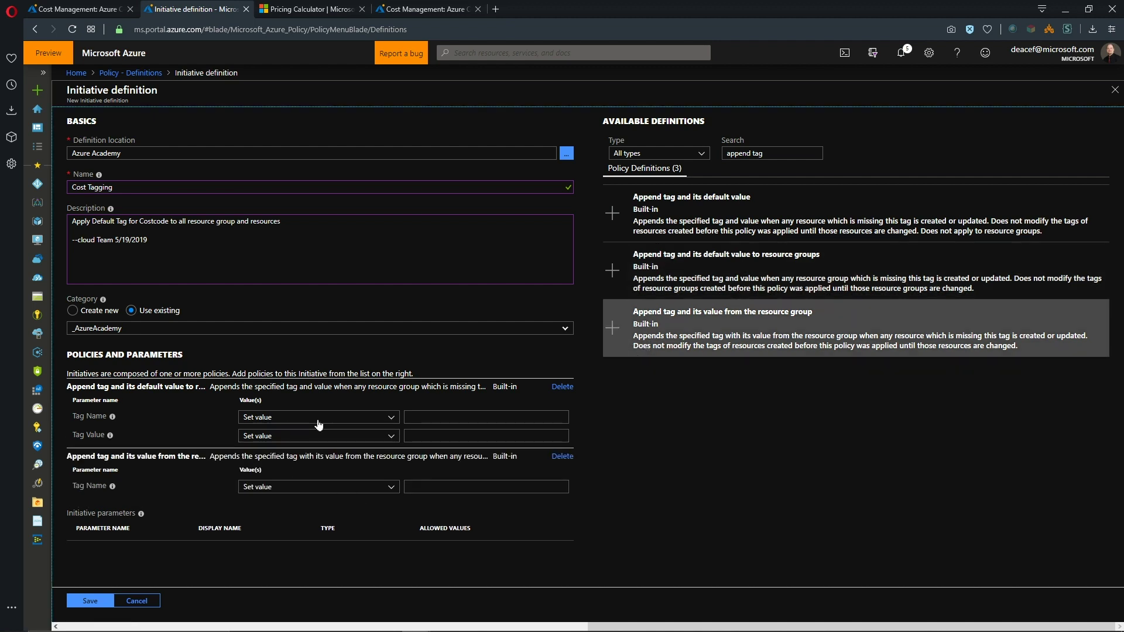
Step: Set both policies' tag name to costcode and the default tag value to NEEDS-Cost-Code-Tag, and save the initiative
{"action": "left_click", "coordinate": [445, 417]}
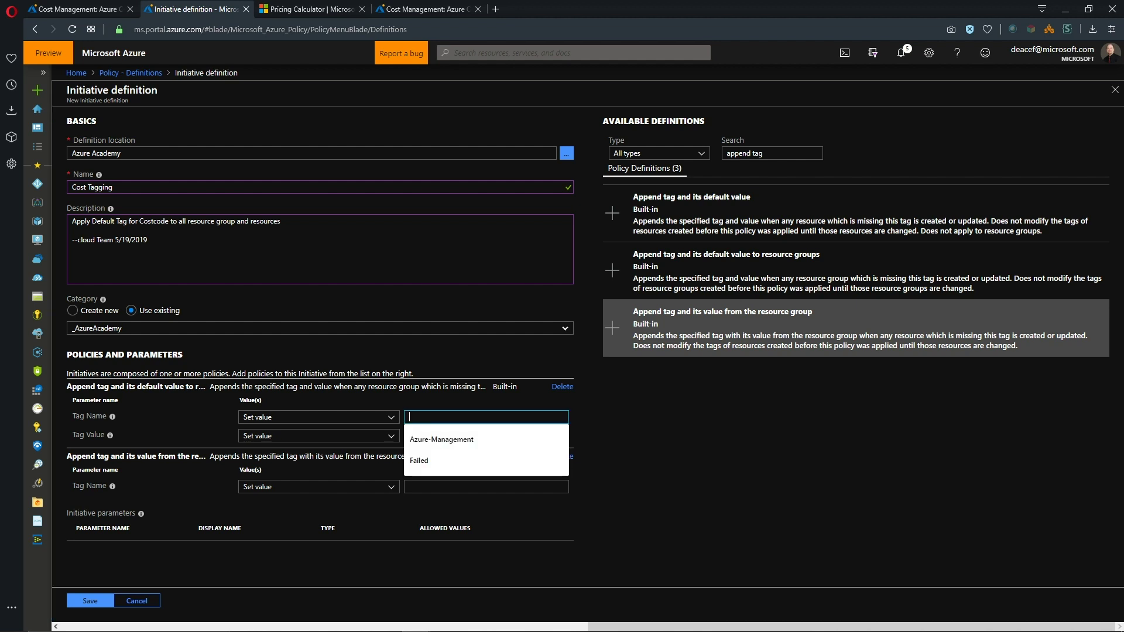
{"action": "type", "text": "costcode"}
{"action": "left_click", "coordinate": [451, 435]}
{"action": "type", "text": "NEEDS-Cost-Code-Tag"}
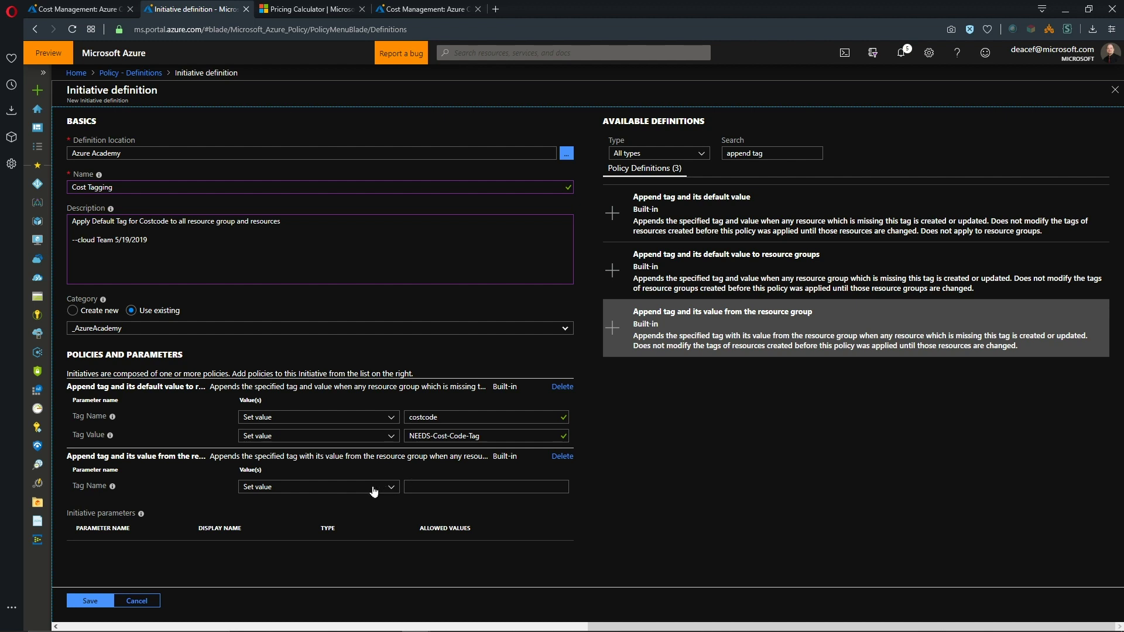
{"action": "left_click", "coordinate": [486, 486]}
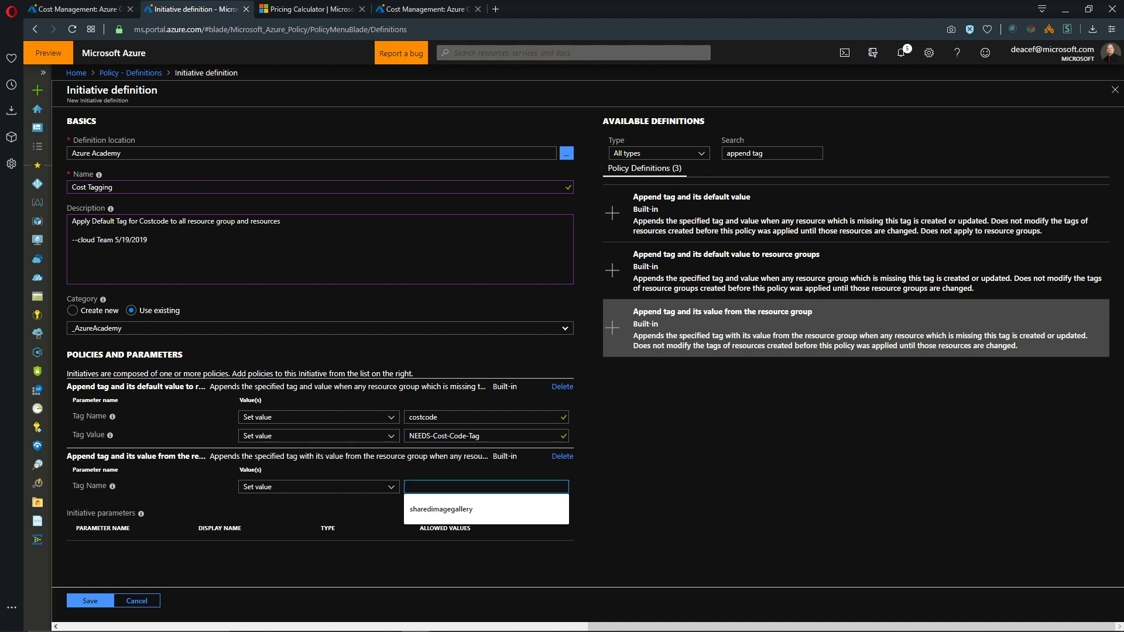
{"action": "type", "text": "costcode"}
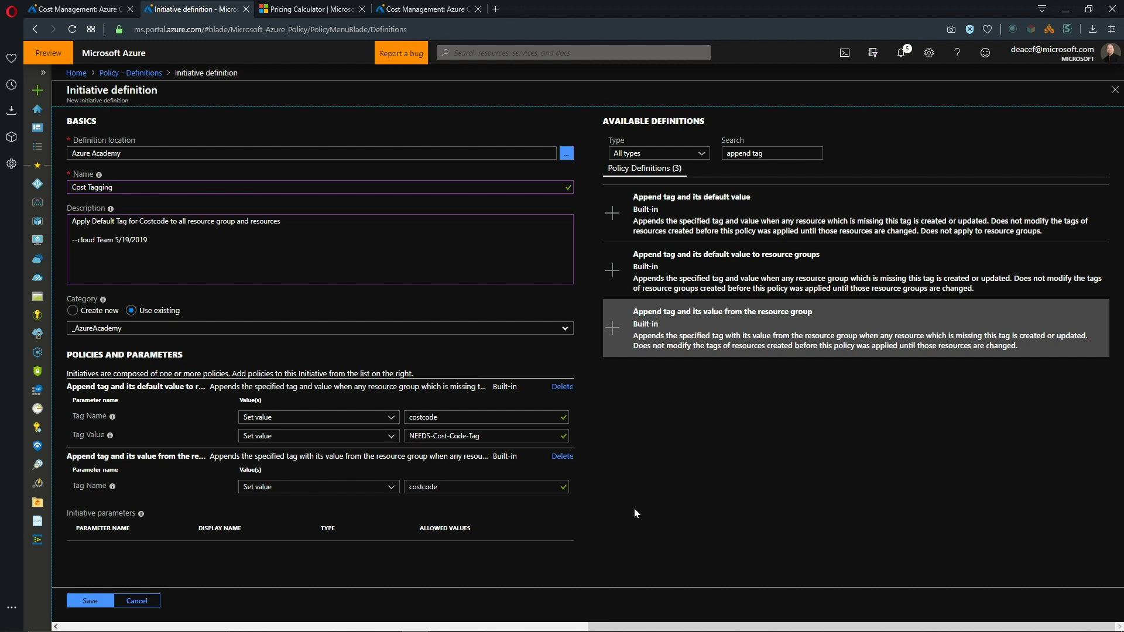
{"action": "left_click", "coordinate": [90, 601]}
Step: Assign Cost Tagging to Azure Academy, describing that NEEDS-Cost-Code-Tag is assigned if no costcode tag exists at build time, and list the policy assignments
{"action": "left_click", "coordinate": [268, 272]}
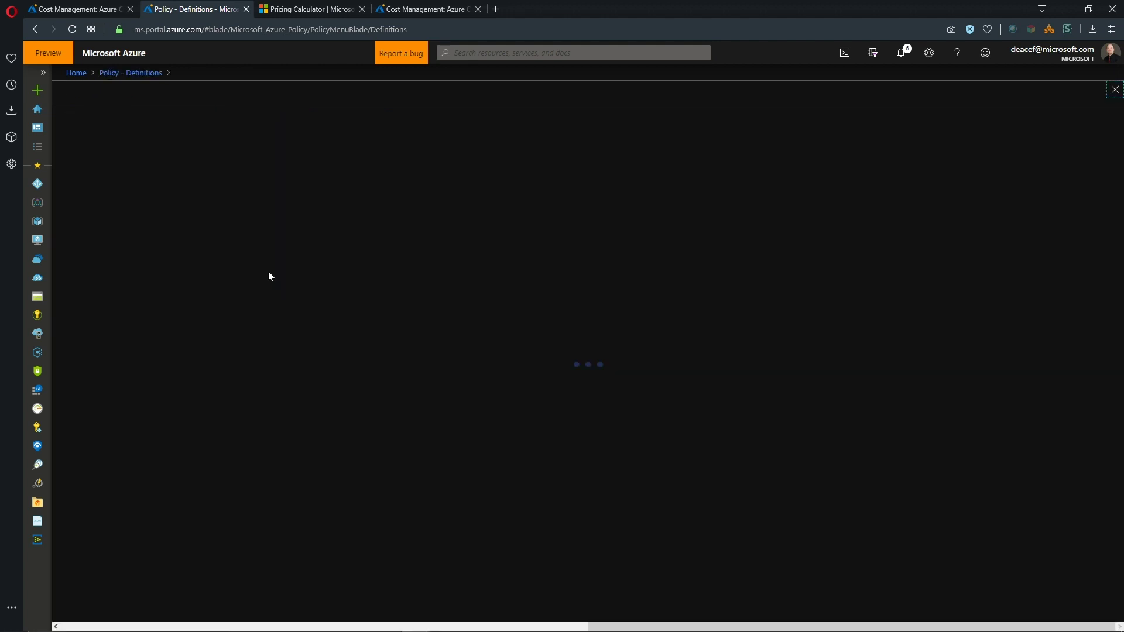
{"action": "left_click", "coordinate": [83, 117]}
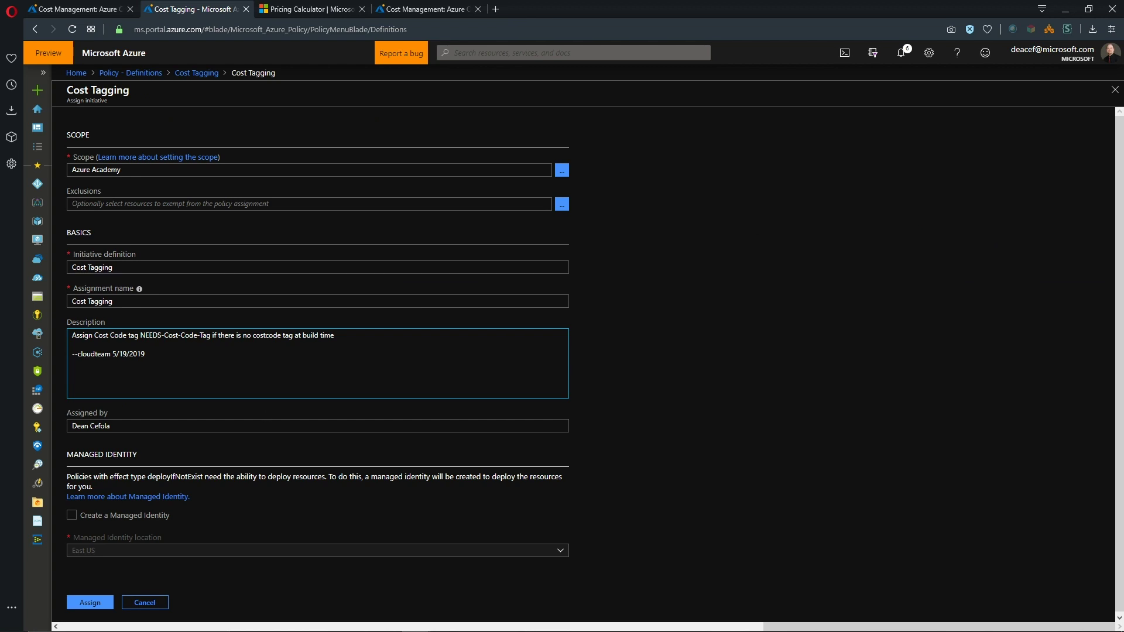
{"action": "scroll", "coordinate": [204, 523], "scroll_direction": "down", "scroll_amount": 1}
{"action": "left_click", "coordinate": [87, 601]}
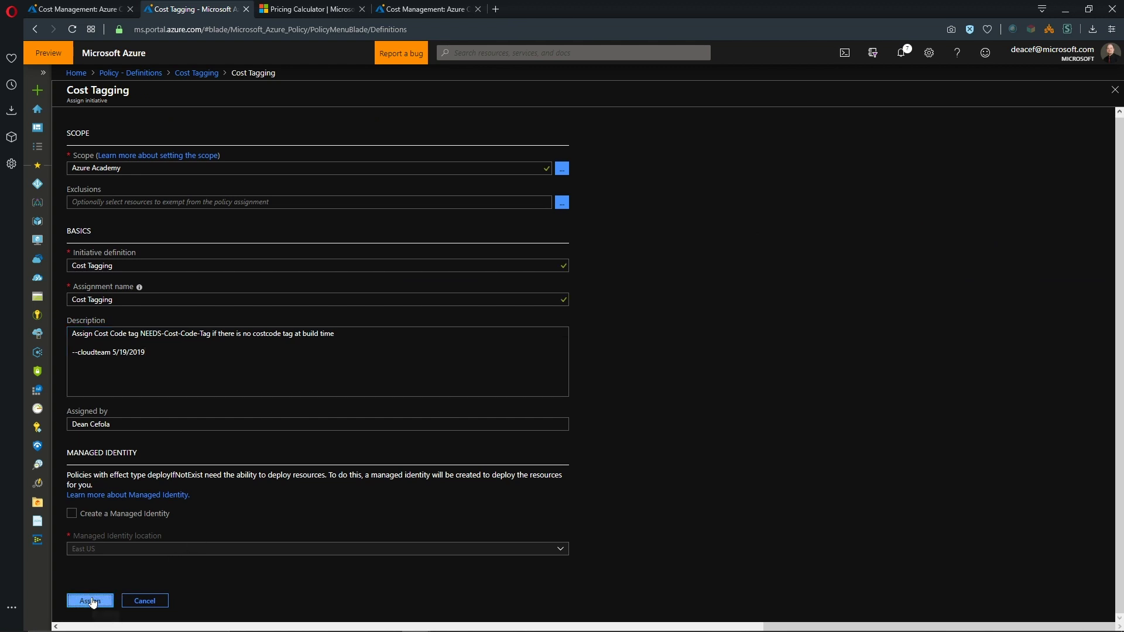
{"action": "left_click", "coordinate": [100, 261]}
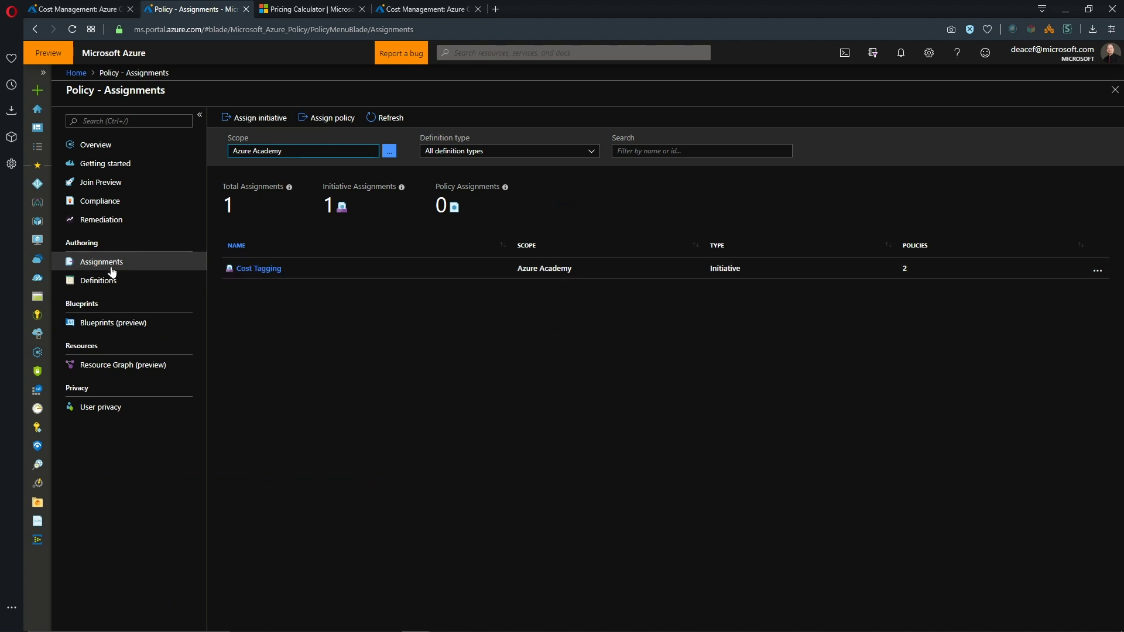
Step: Create a resource group named tagging in (US) Central US without entering any tags, and open it to check its tags
{"action": "left_click", "coordinate": [37, 222]}
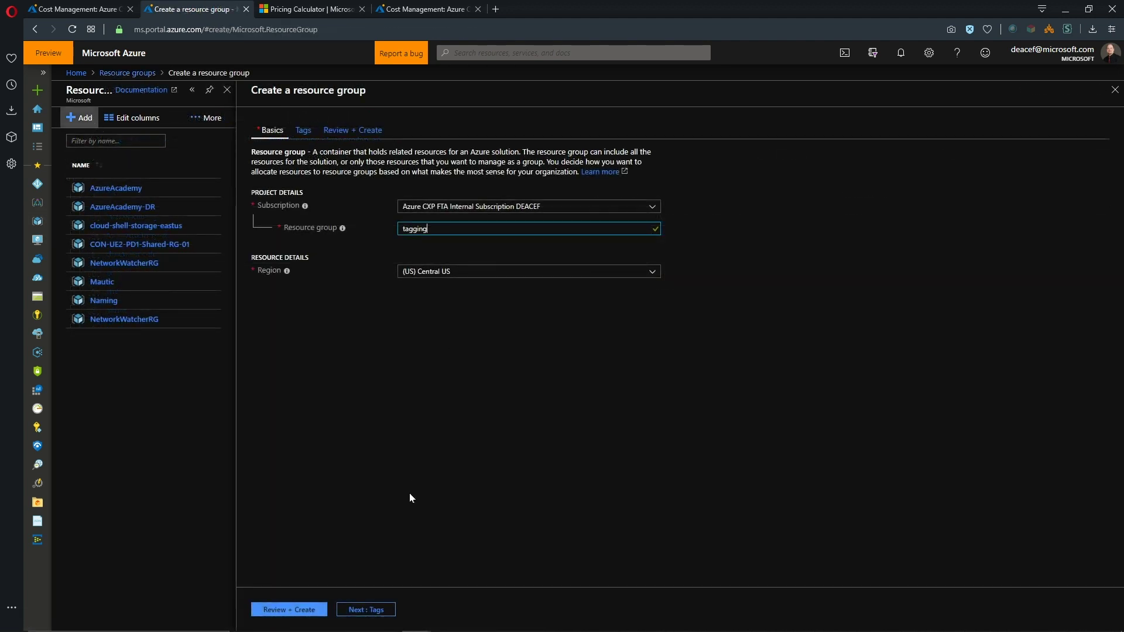
{"action": "left_click", "coordinate": [346, 558]}
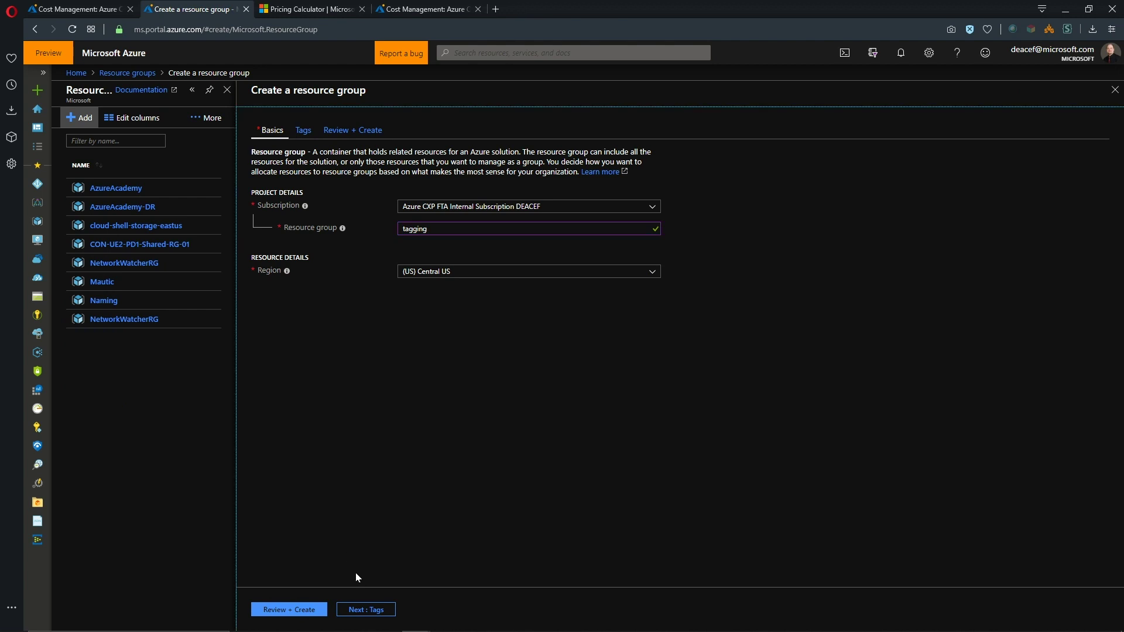
{"action": "left_click", "coordinate": [365, 610]}
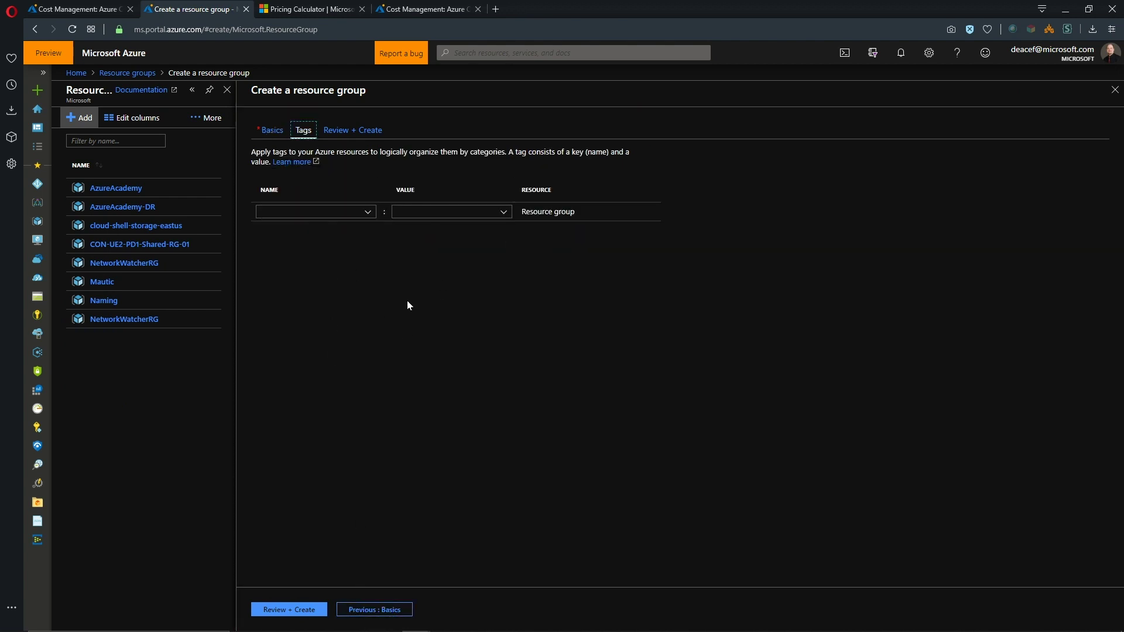
{"action": "left_click", "coordinate": [301, 610]}
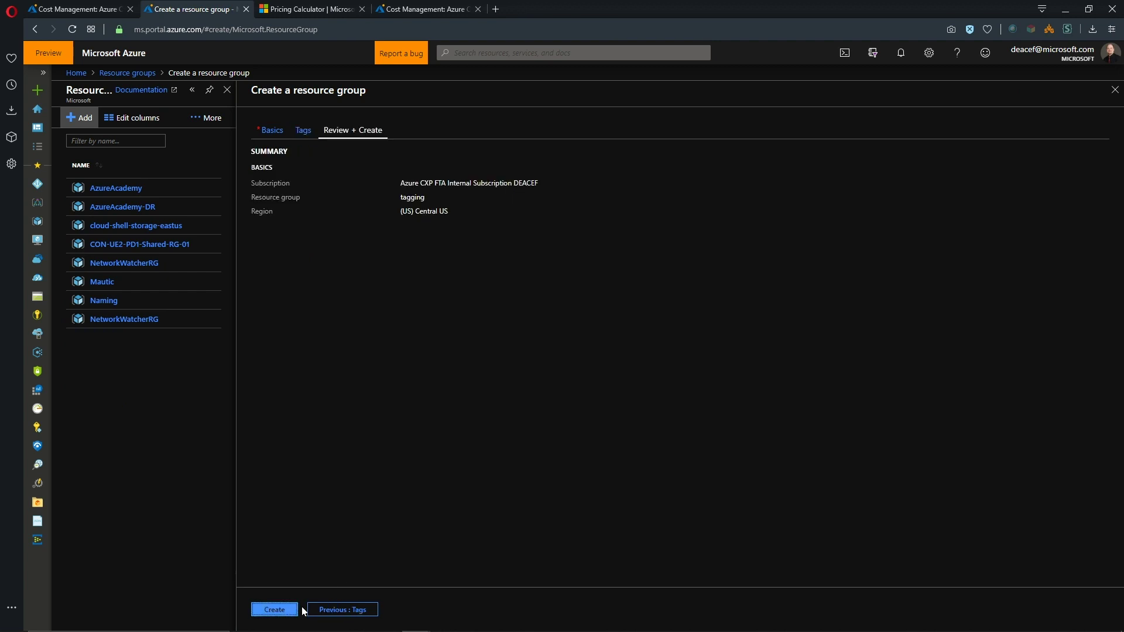
{"action": "left_click", "coordinate": [290, 610]}
{"action": "left_click", "coordinate": [132, 314]}
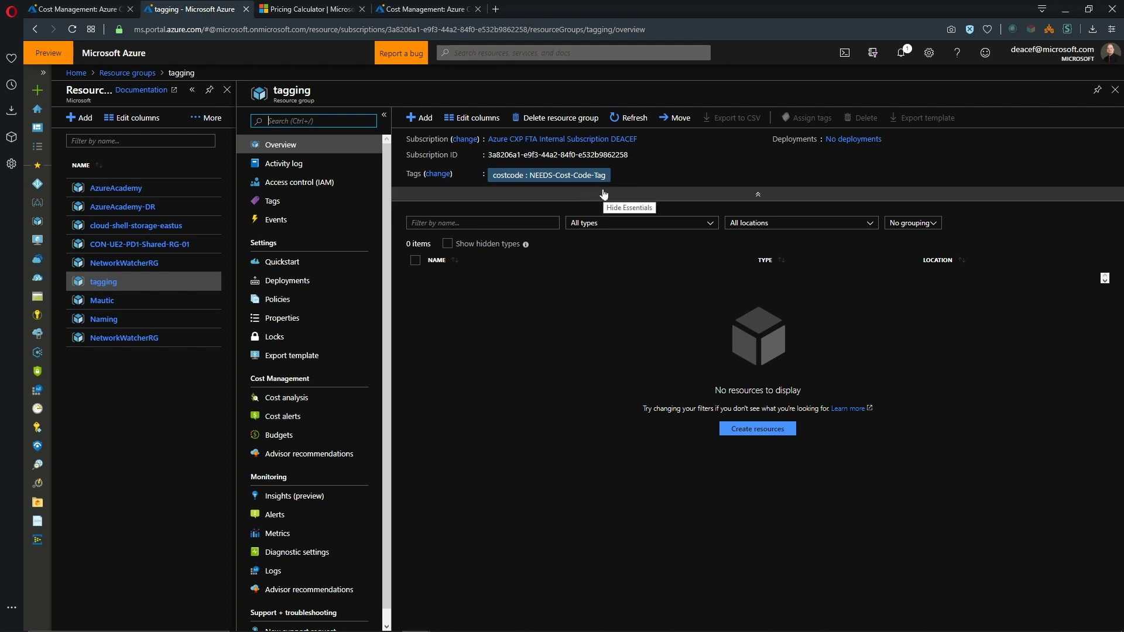
Step: Add an availability set named tagging-AVSet to the tagging resource group in (US) Central US
{"action": "left_click", "coordinate": [421, 124]}
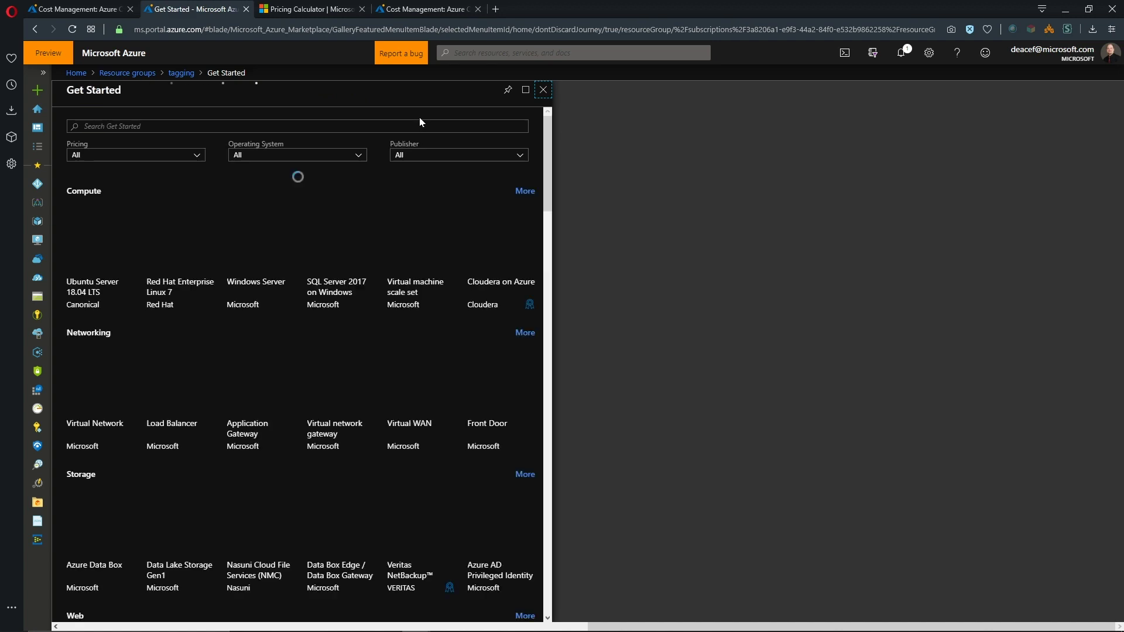
{"action": "type", "text": "avail"}
{"action": "left_click", "coordinate": [113, 166]}
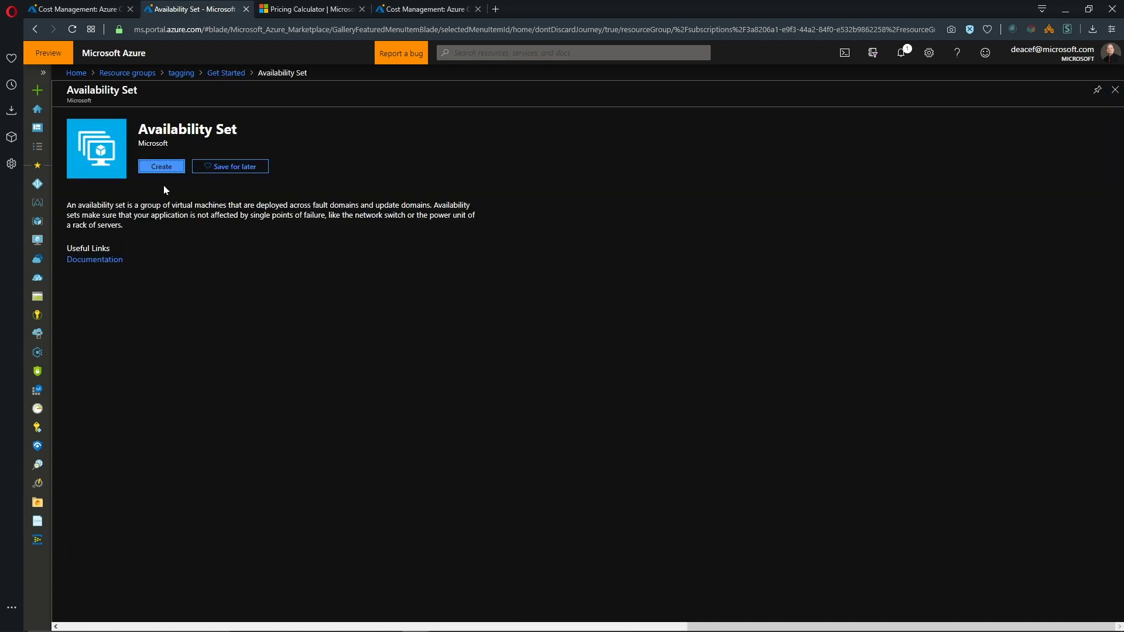
{"action": "left_click", "coordinate": [166, 167]}
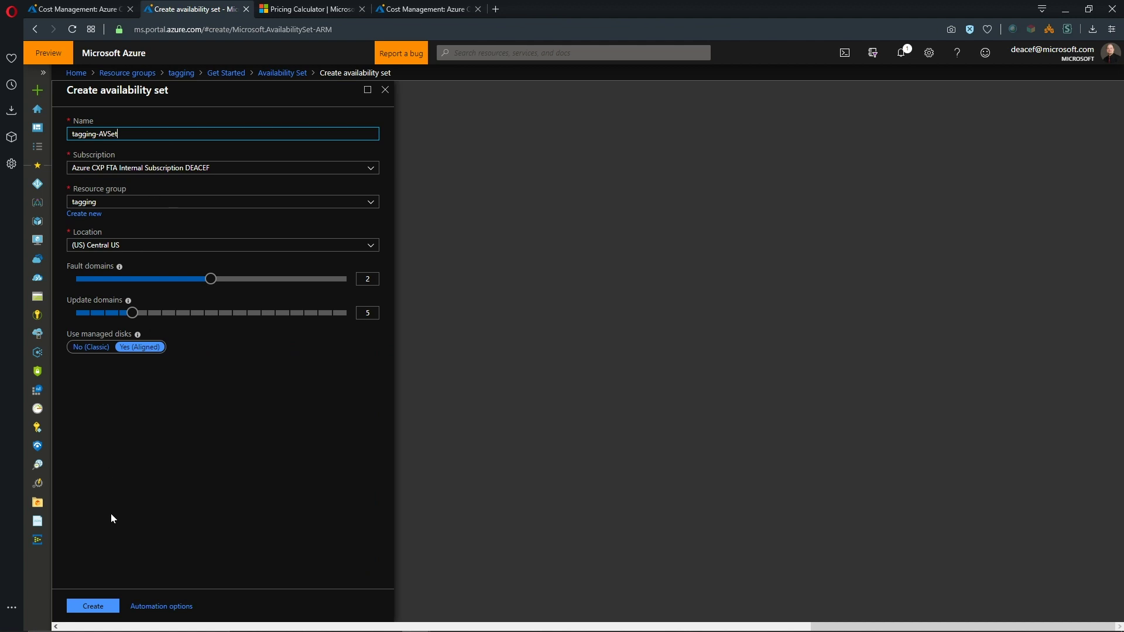
{"action": "left_click", "coordinate": [93, 606]}
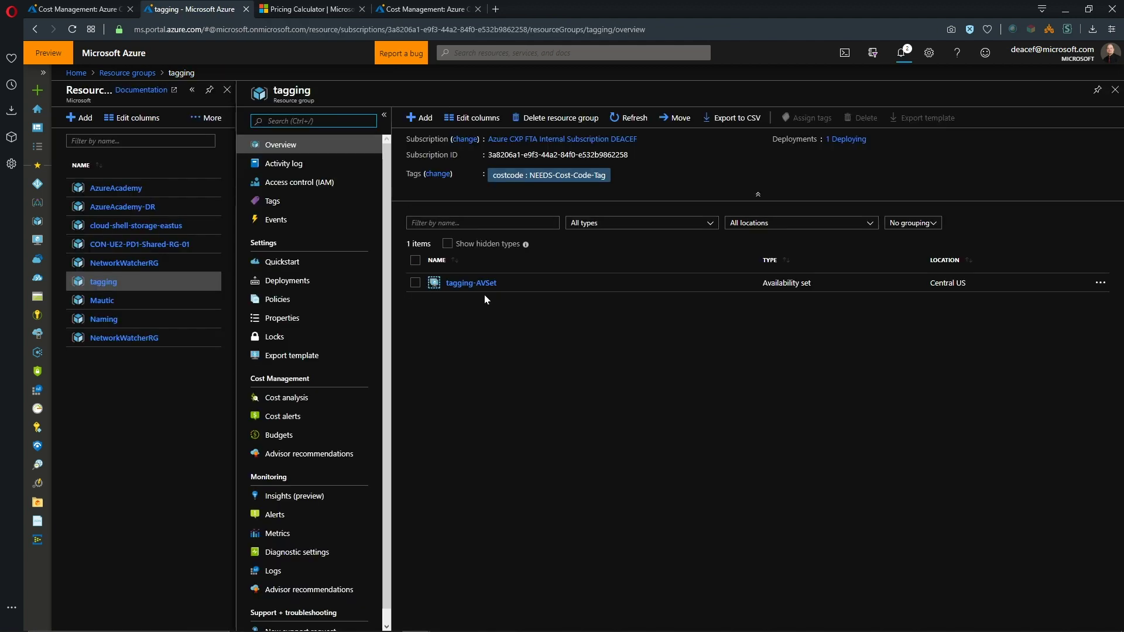
Step: Check which tags are applied to tagging-AVSet, and return to the tagging resource group
{"action": "left_click", "coordinate": [473, 283]}
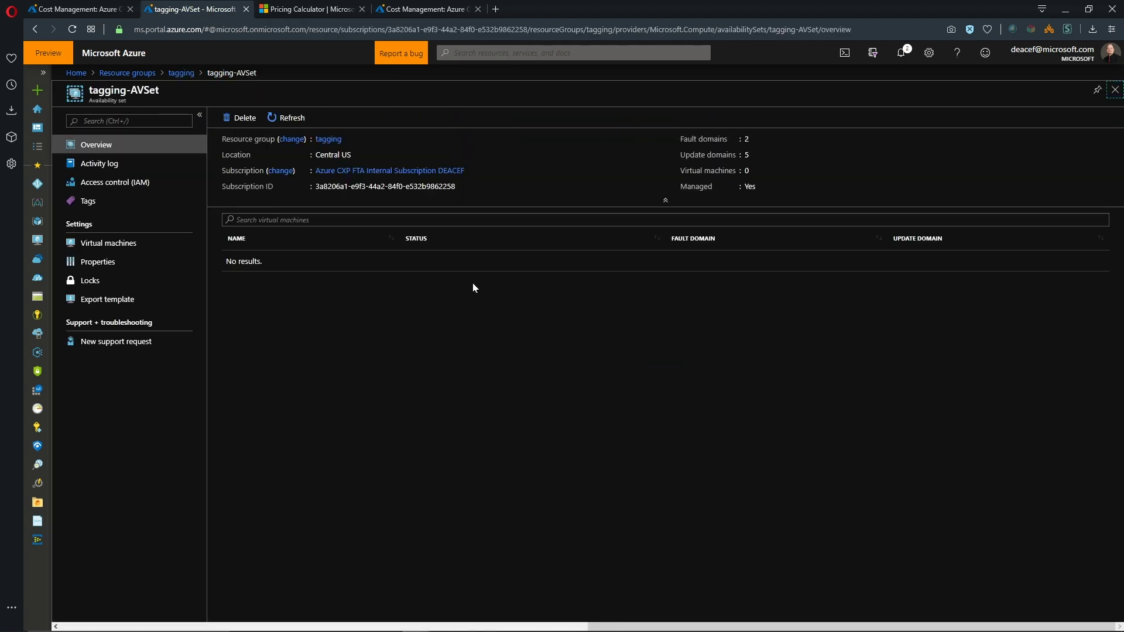
{"action": "left_click", "coordinate": [91, 202]}
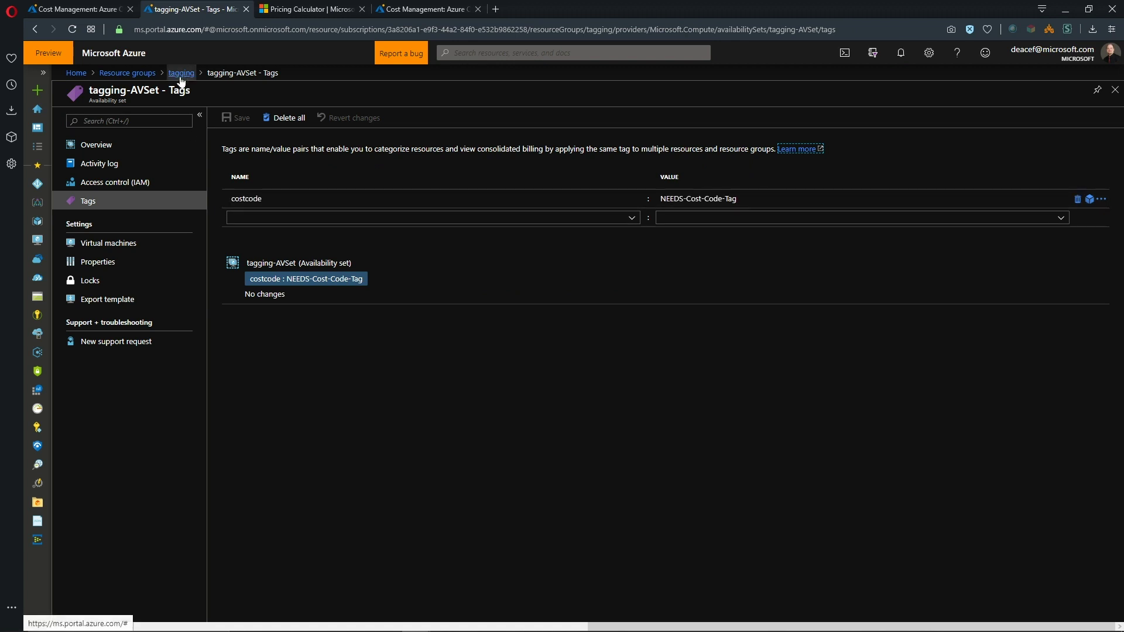
{"action": "left_click", "coordinate": [181, 75]}
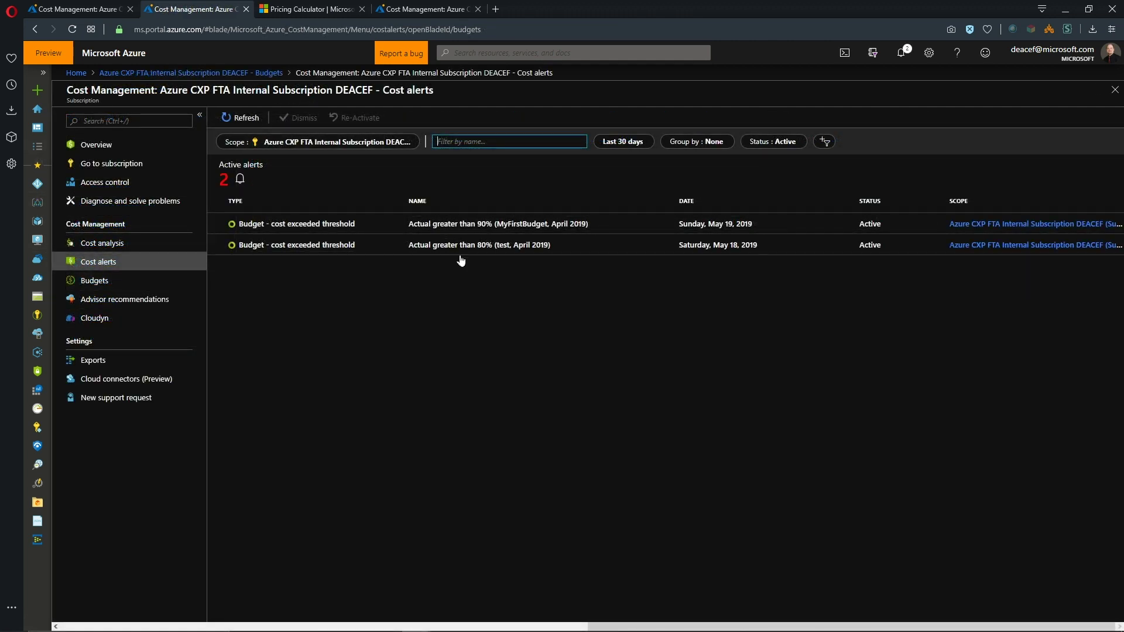
Step: Review the details of the test and MyFirstBudget cost alerts, and view the budget alert e-mail for MyFirstBudget in Outlook
{"action": "left_click", "coordinate": [322, 248]}
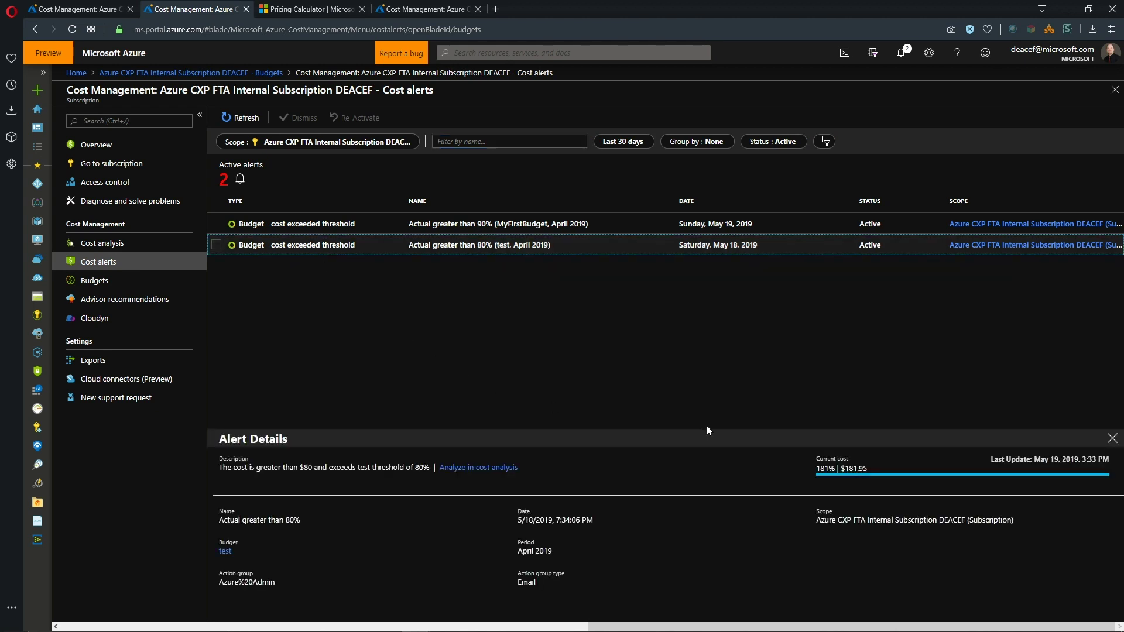
{"action": "left_click", "coordinate": [497, 224]}
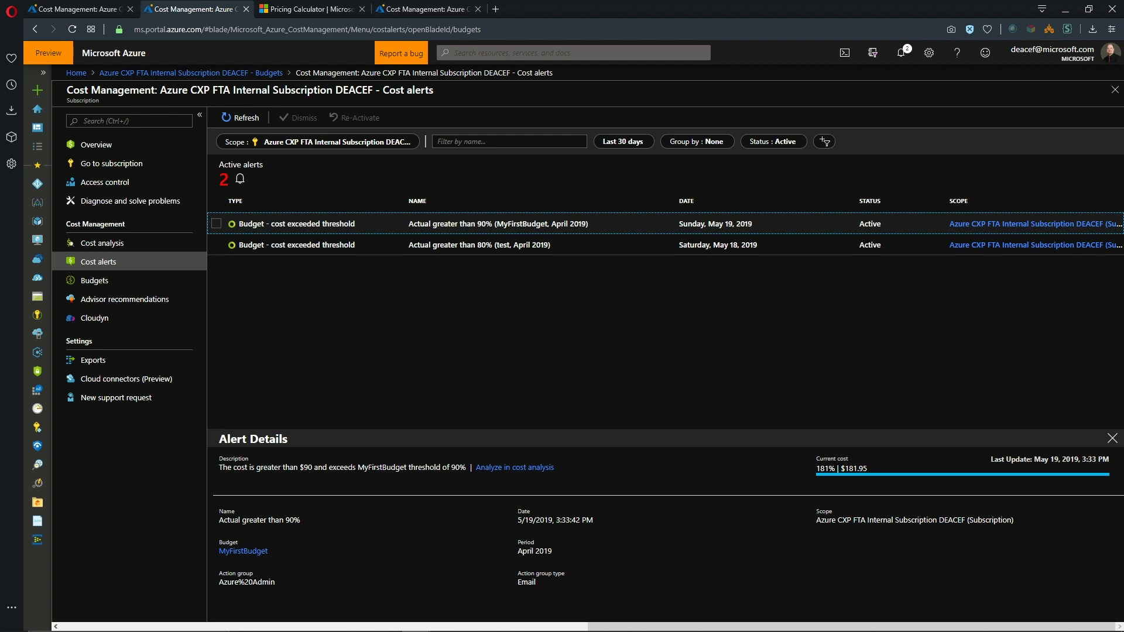
{"action": "key", "text": "alt+Tab"}
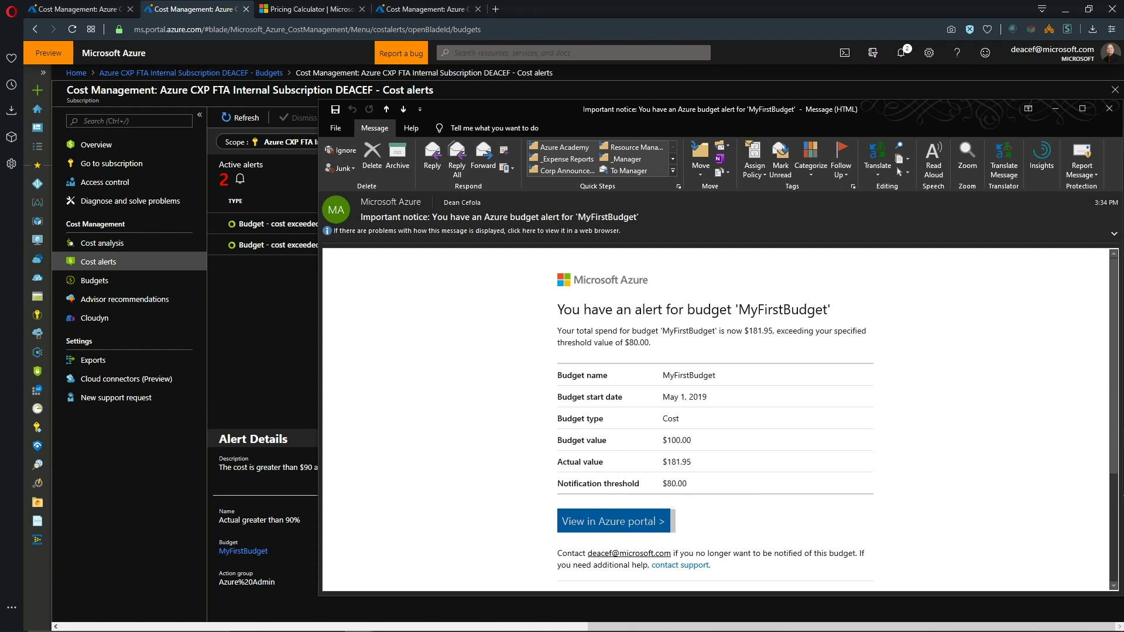
{"action": "key", "text": "Escape"}
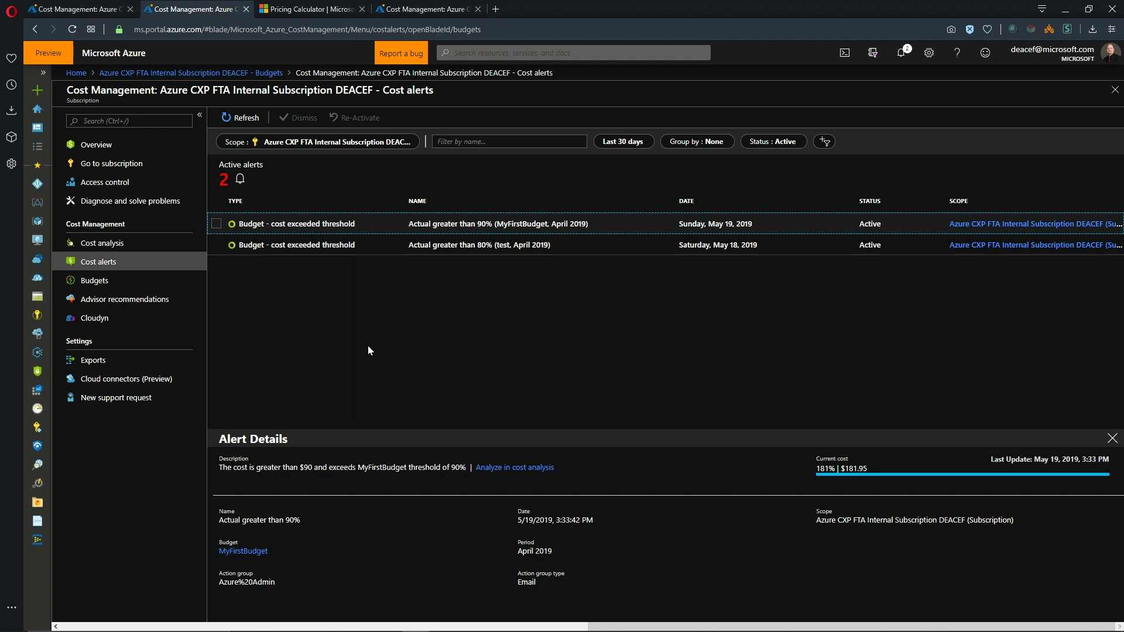
Step: Follow the Advisor recommendation on unassociated public IP addresses and delete the OnPrem-PIP public IP address
{"action": "left_click", "coordinate": [124, 301]}
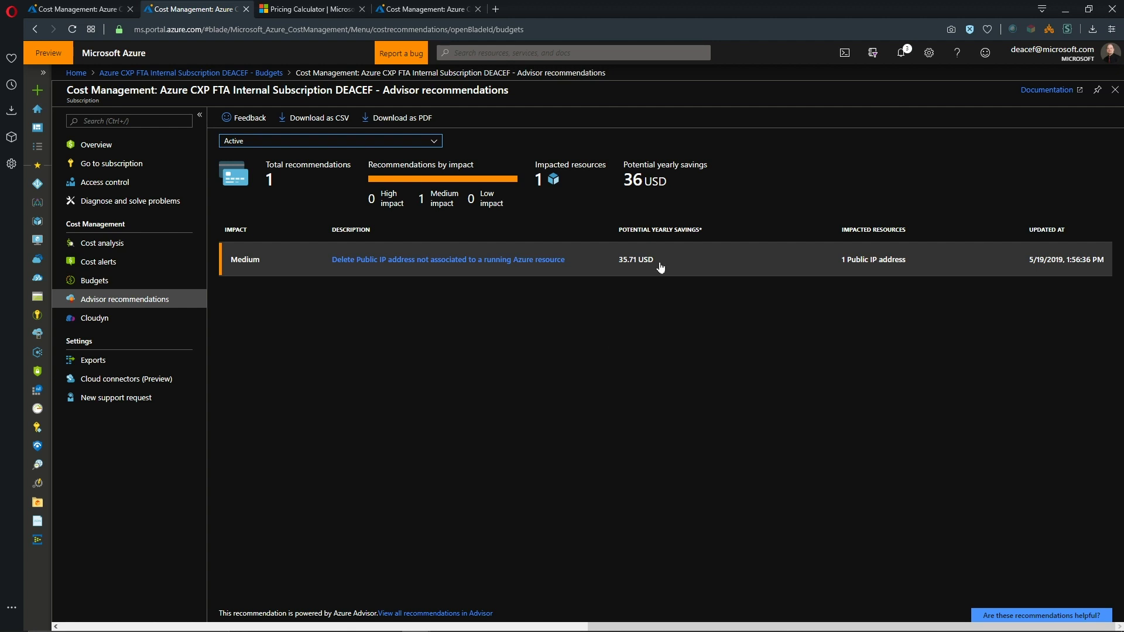
{"action": "left_click", "coordinate": [421, 259]}
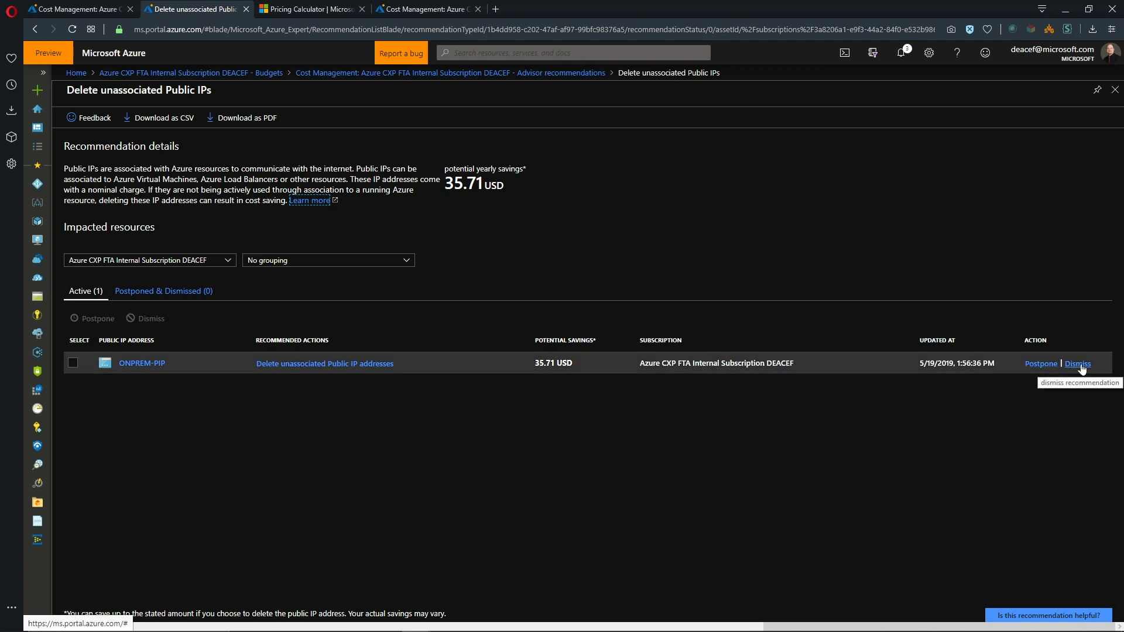
{"action": "left_click", "coordinate": [70, 363]}
{"action": "left_click", "coordinate": [284, 363]}
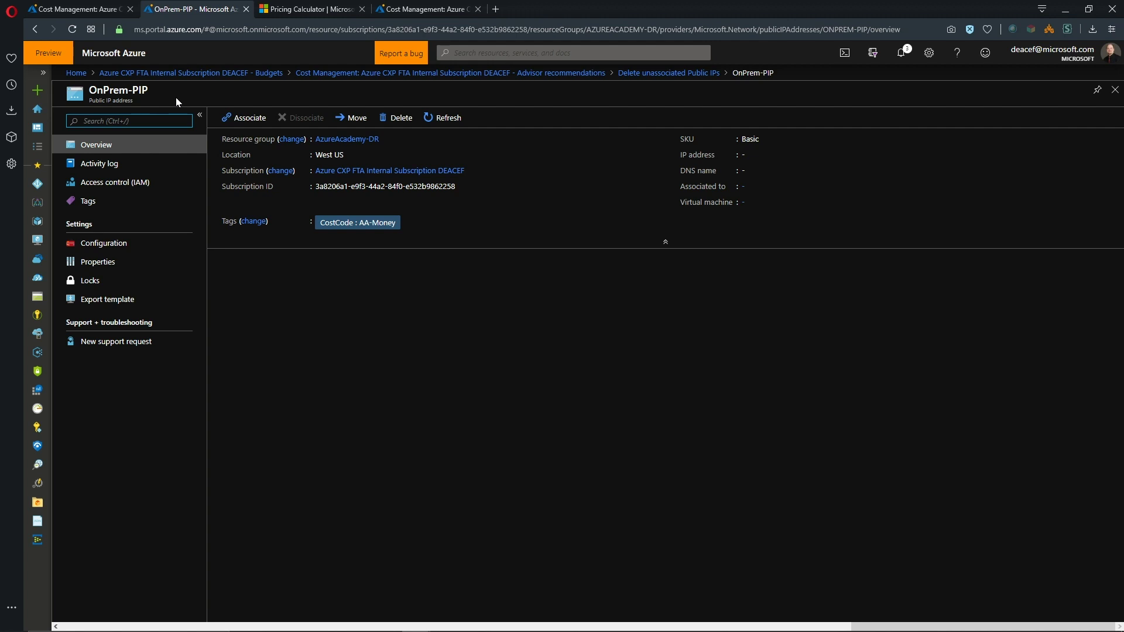
{"action": "left_click", "coordinate": [397, 117]}
{"action": "left_click", "coordinate": [240, 188]}
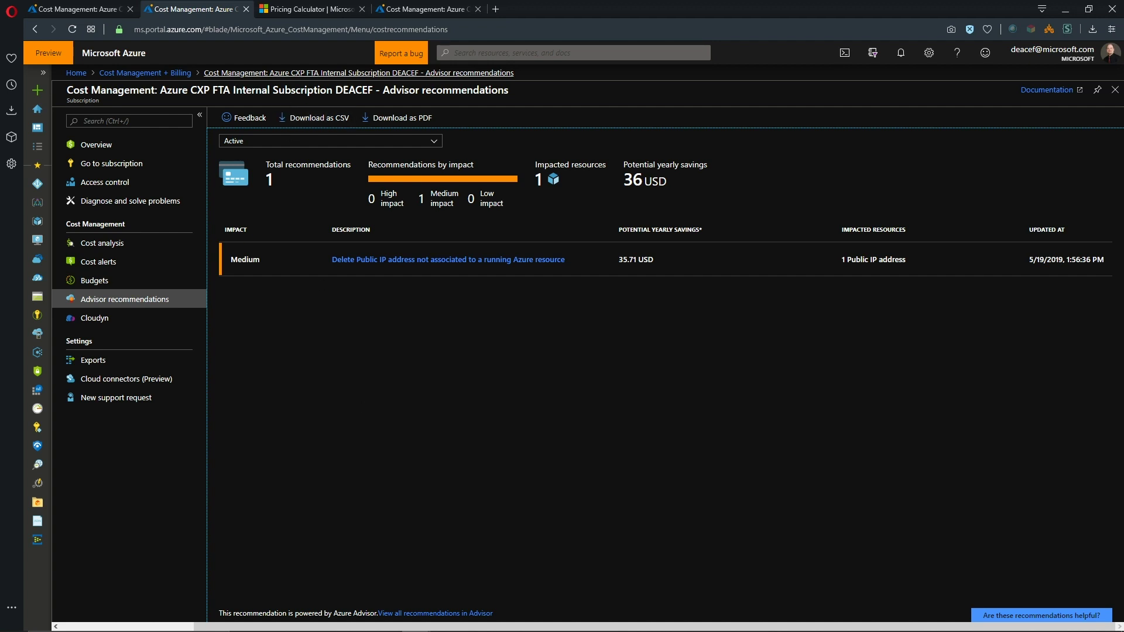
Step: Add Virtual Machines to an estimate in the Azure Pricing Calculator and choose the L32 instance with 32 cores and 256 GB RAM
{"action": "left_click", "coordinate": [309, 8]}
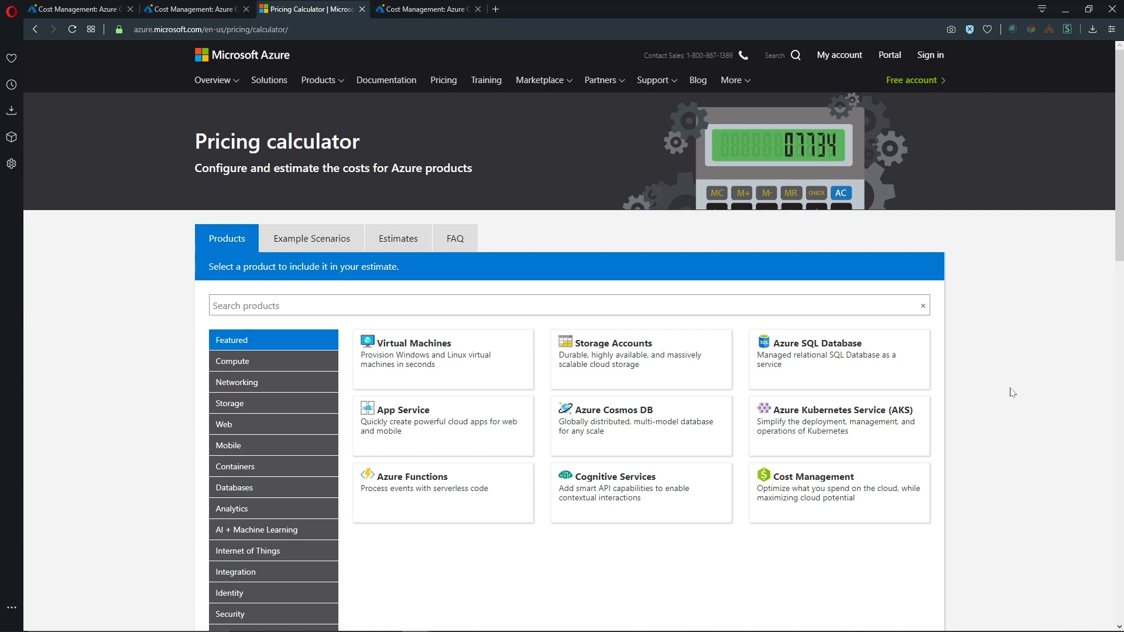
{"action": "left_click", "coordinate": [440, 358]}
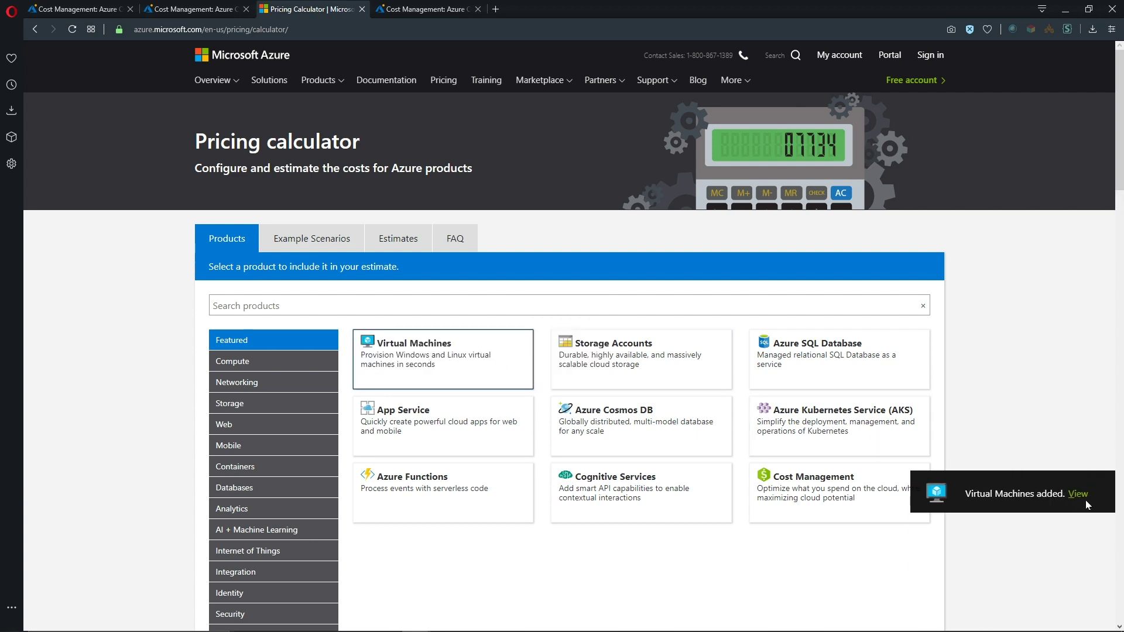
{"action": "left_click", "coordinate": [1079, 494]}
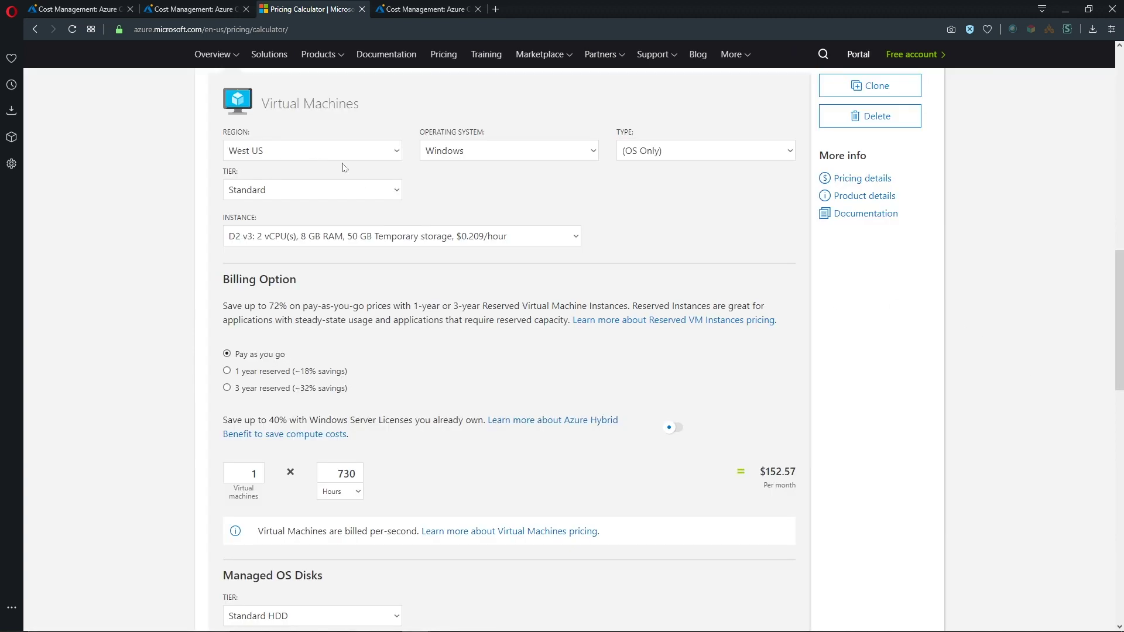
{"action": "scroll", "coordinate": [644, 251], "scroll_direction": "down", "scroll_amount": 2}
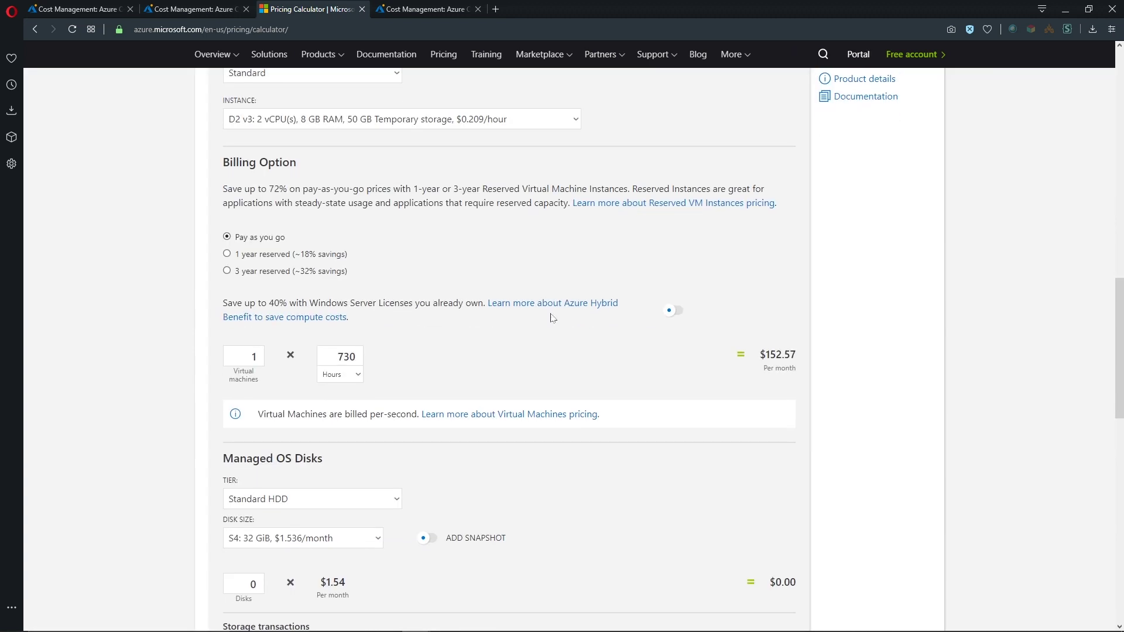
{"action": "left_click", "coordinate": [575, 118]}
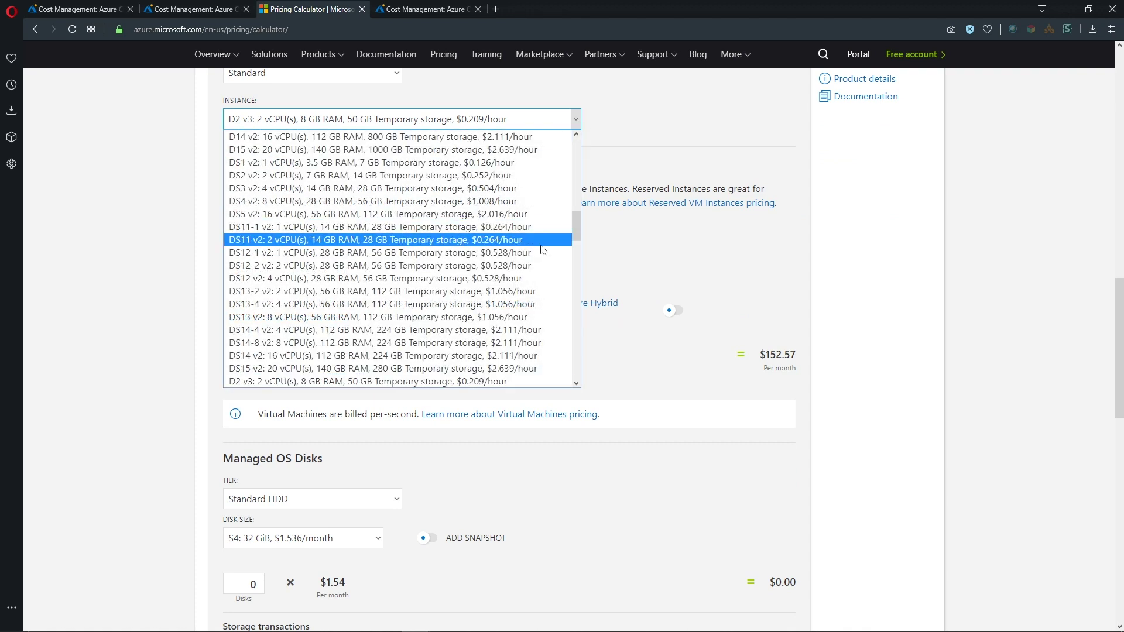
{"action": "left_click_drag", "start_coordinate": [580, 227], "coordinate": [577, 362]}
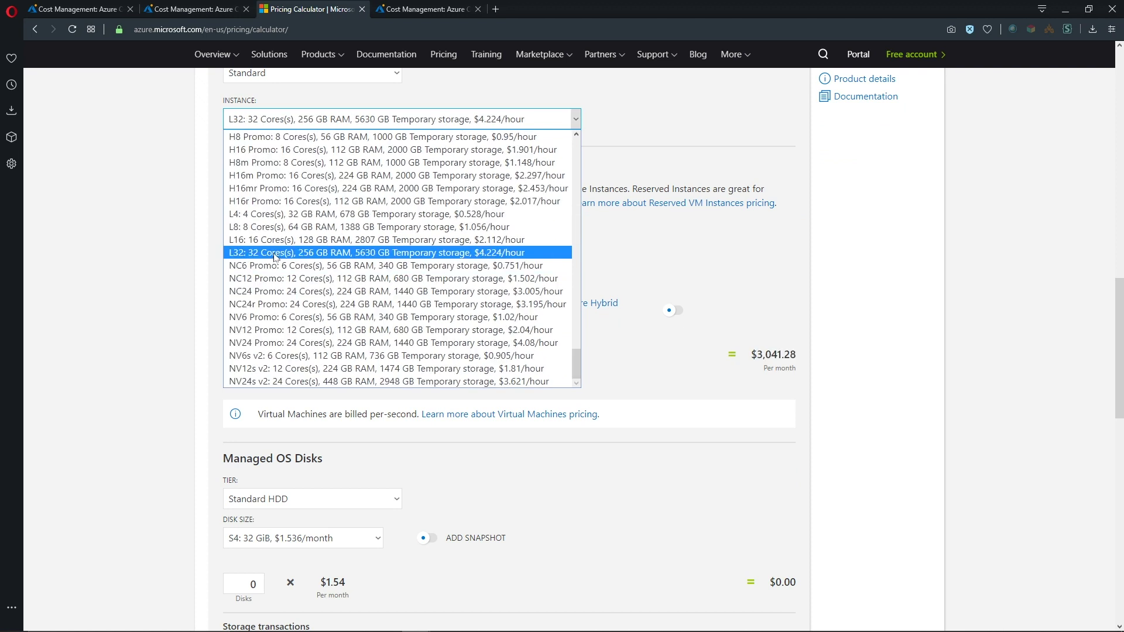
{"action": "left_click", "coordinate": [293, 254]}
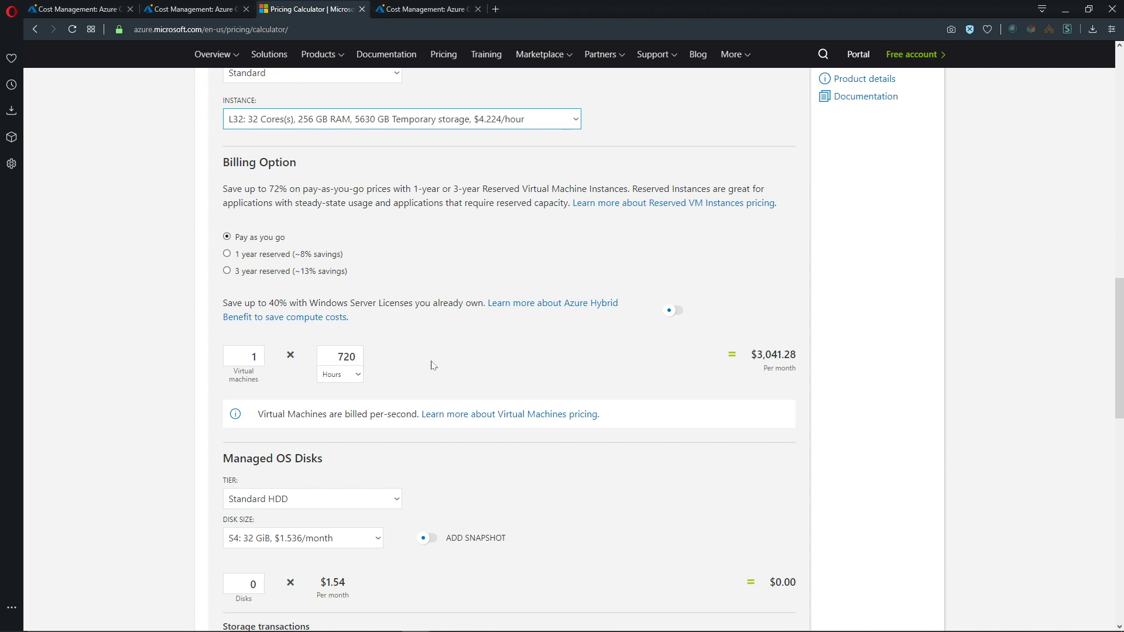
Step: Try 40 hours of virtual machine usage to compare the monthly price, and set the hours back to 720
{"action": "double_click", "coordinate": [346, 356]}
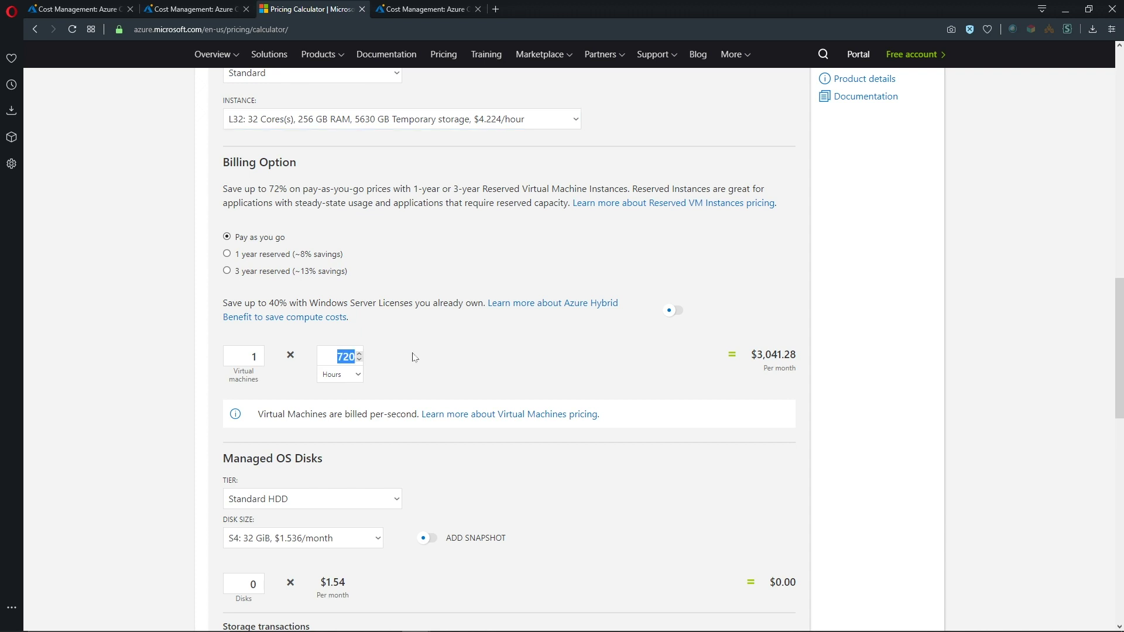
{"action": "type", "text": "40"}
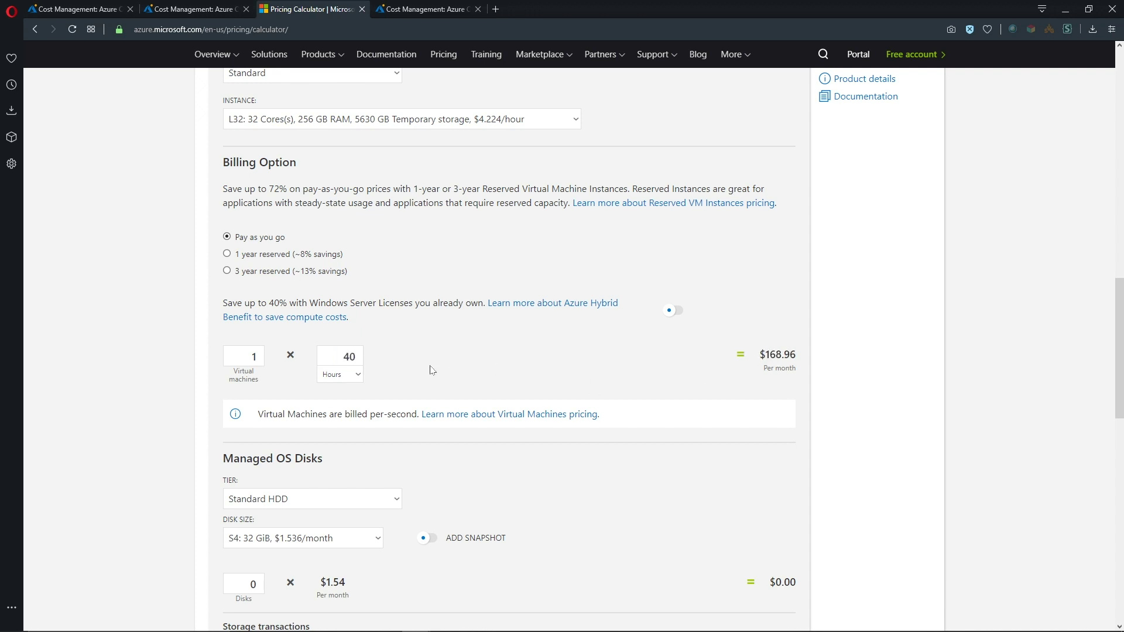
{"action": "double_click", "coordinate": [350, 357]}
{"action": "type", "text": "720"}
{"action": "left_click", "coordinate": [451, 356]}
Step: Compare the virtual machine's 3 year reserved and pay as you go pricing, ending on pay as you go
{"action": "left_click", "coordinate": [227, 271]}
{"action": "left_click", "coordinate": [227, 237]}
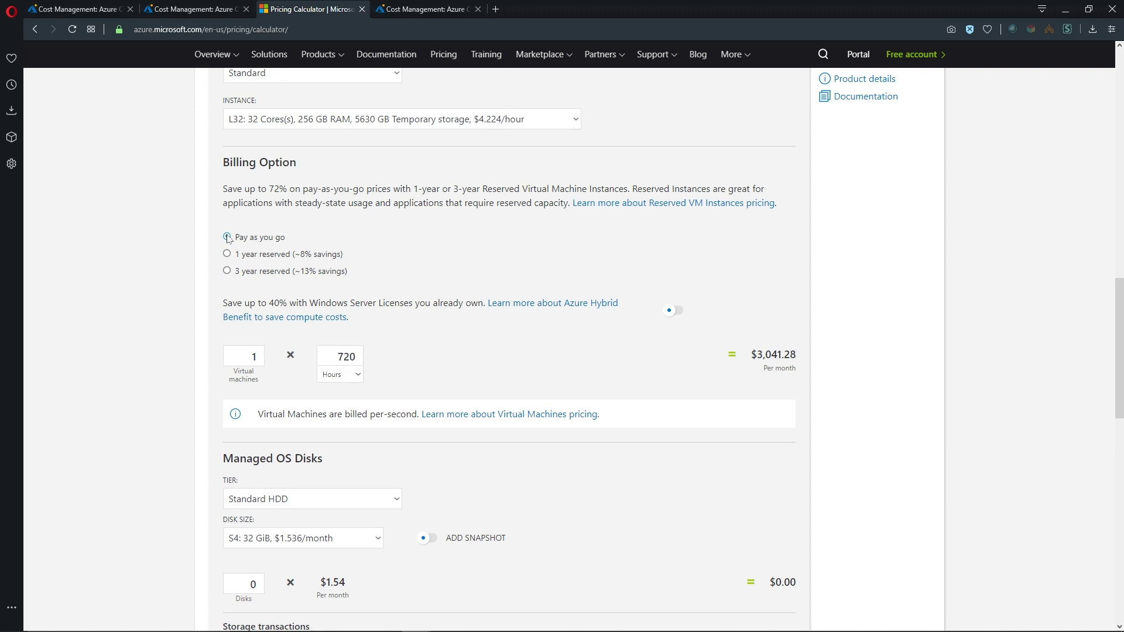
{"action": "left_click", "coordinate": [227, 272]}
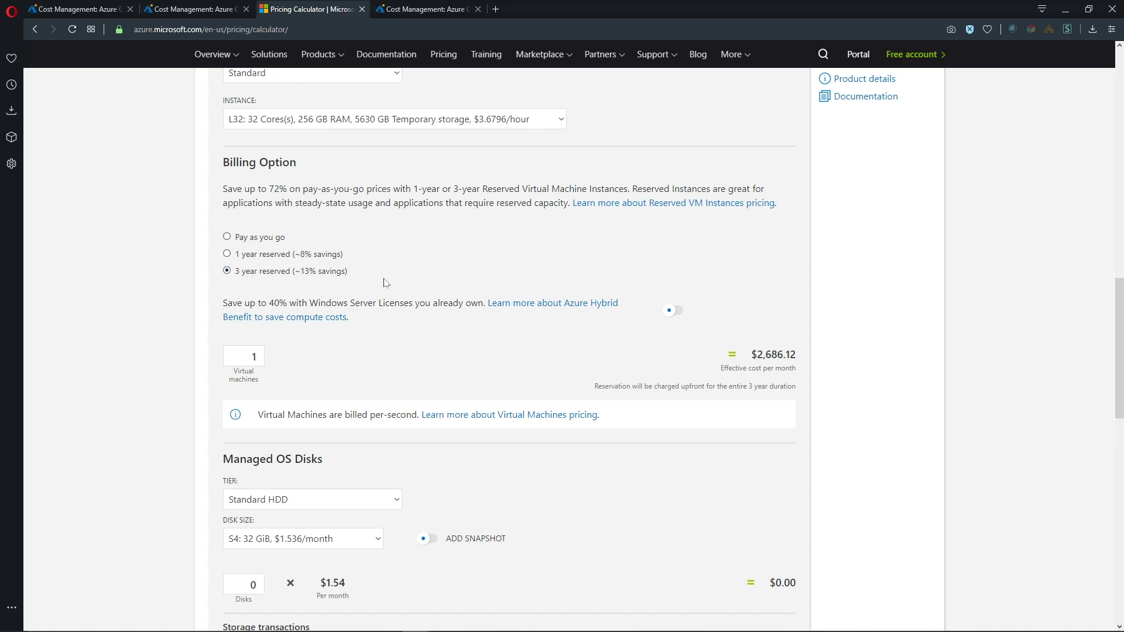
{"action": "left_click", "coordinate": [227, 237]}
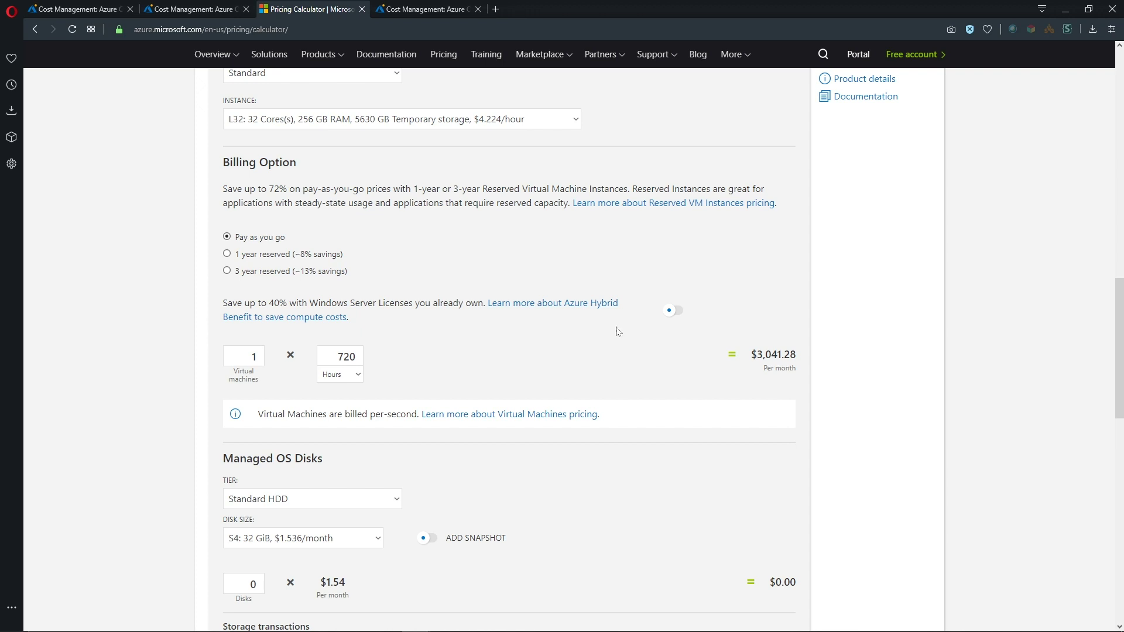
Step: Enable the Azure Hybrid Benefit savings for the virtual machine and set its usage to 120 hours
{"action": "left_click", "coordinate": [671, 316]}
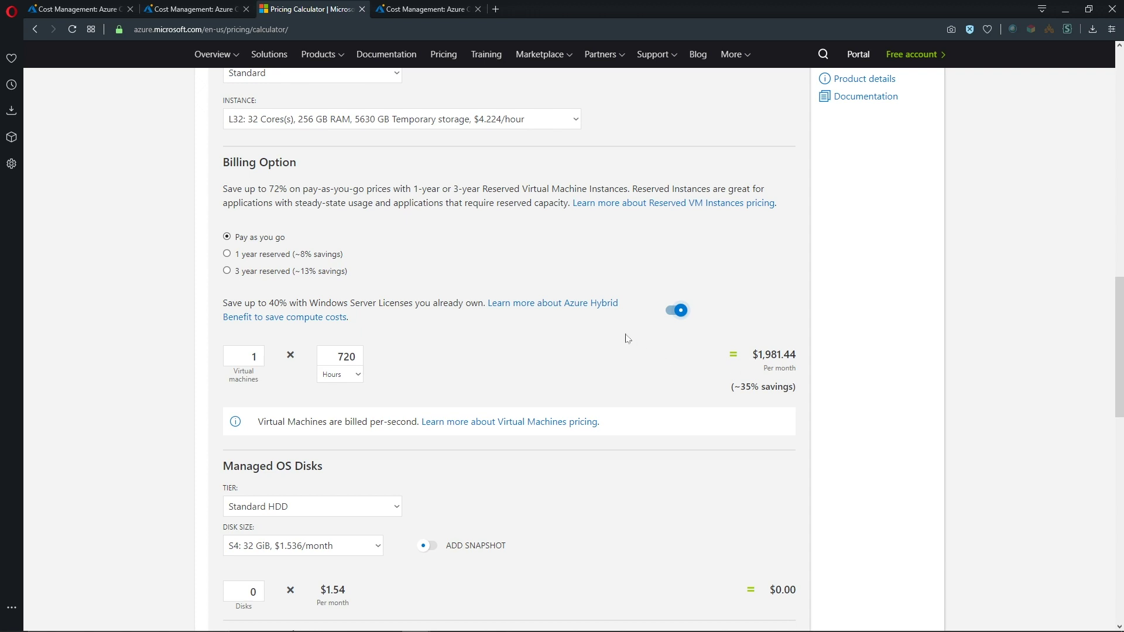
{"action": "double_click", "coordinate": [356, 356]}
{"action": "type", "text": "120"}
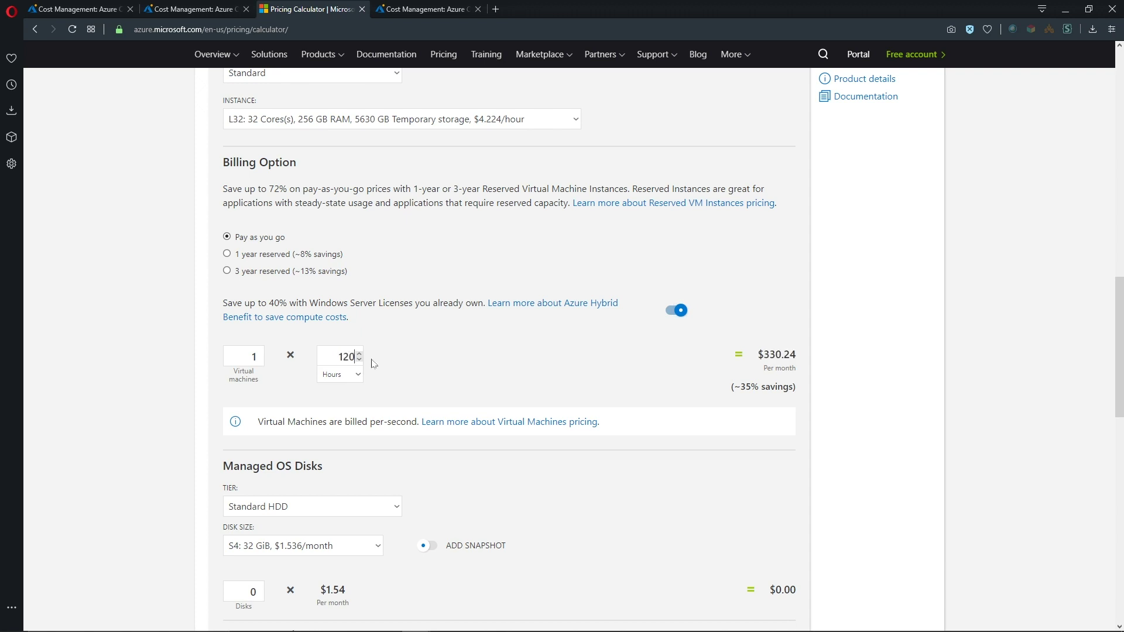